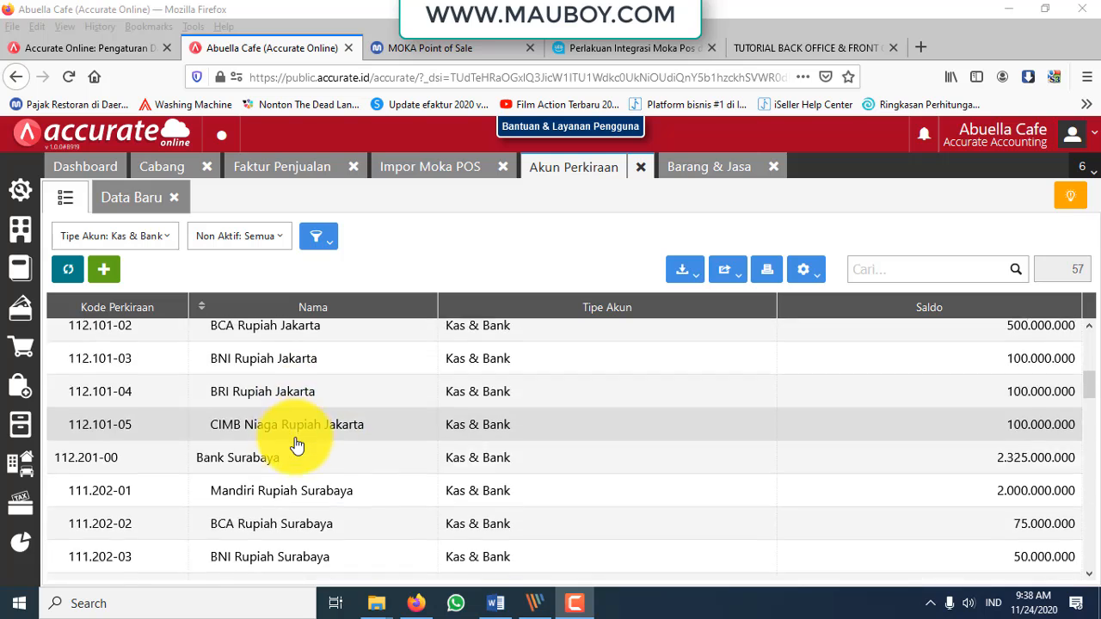
Review the Kas & Bank accounts for the Jakarta and Surabaya banks, e-wallets and EDC in the account list
scroll(301, 440, "up", 2)
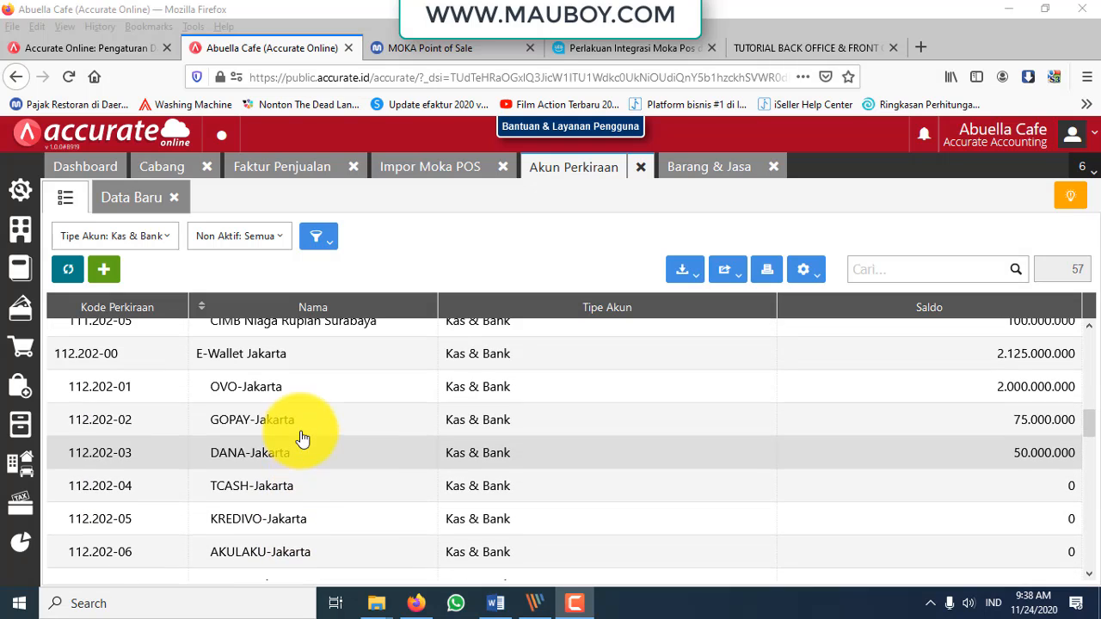
scroll(301, 441, "down", 5)
scroll(301, 440, "down", 5)
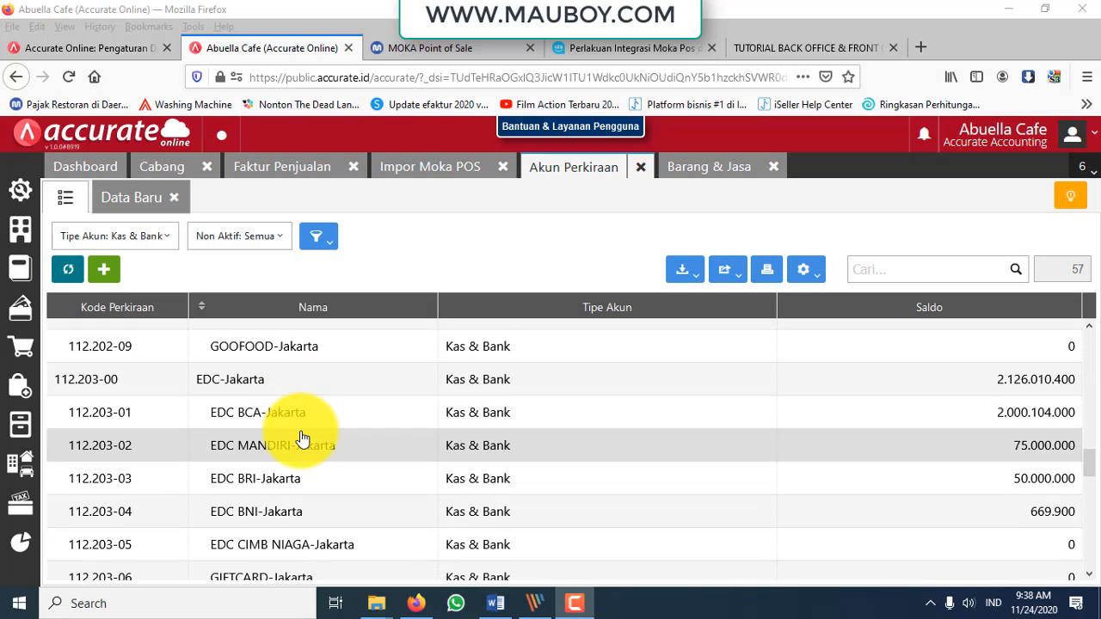
scroll(301, 440, "down", 2)
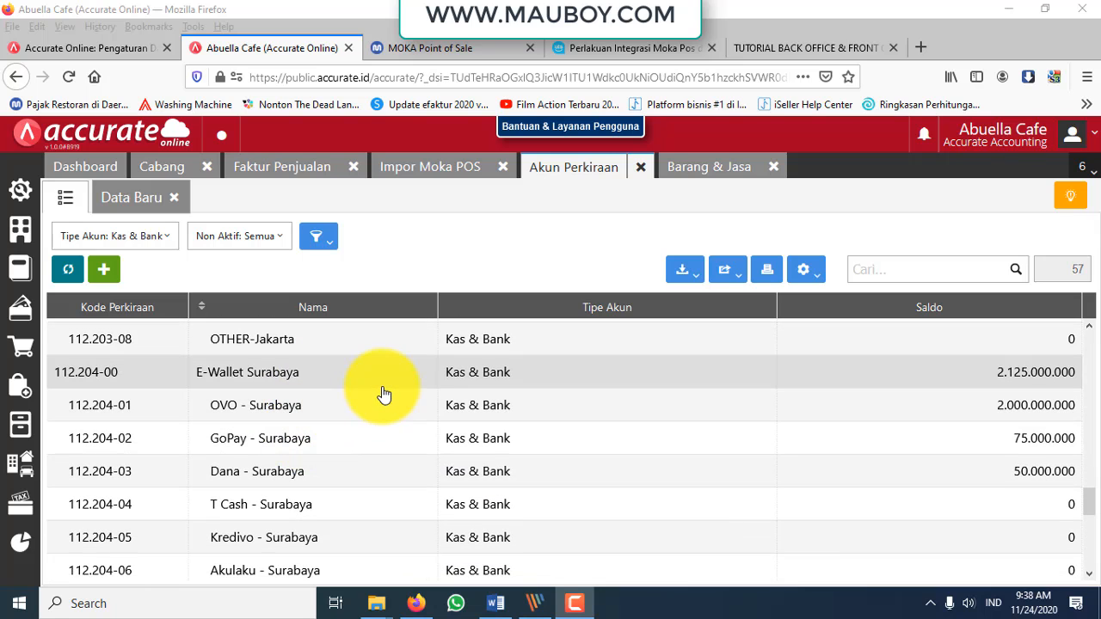
scroll(383, 396, "down", 5)
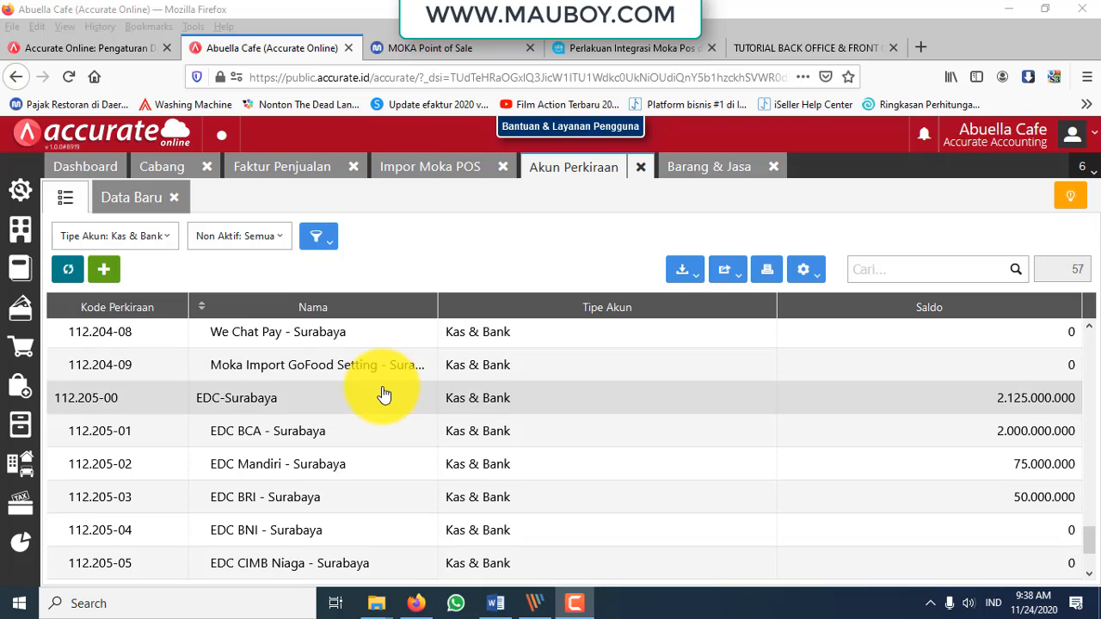
scroll(382, 397, "down", 2)
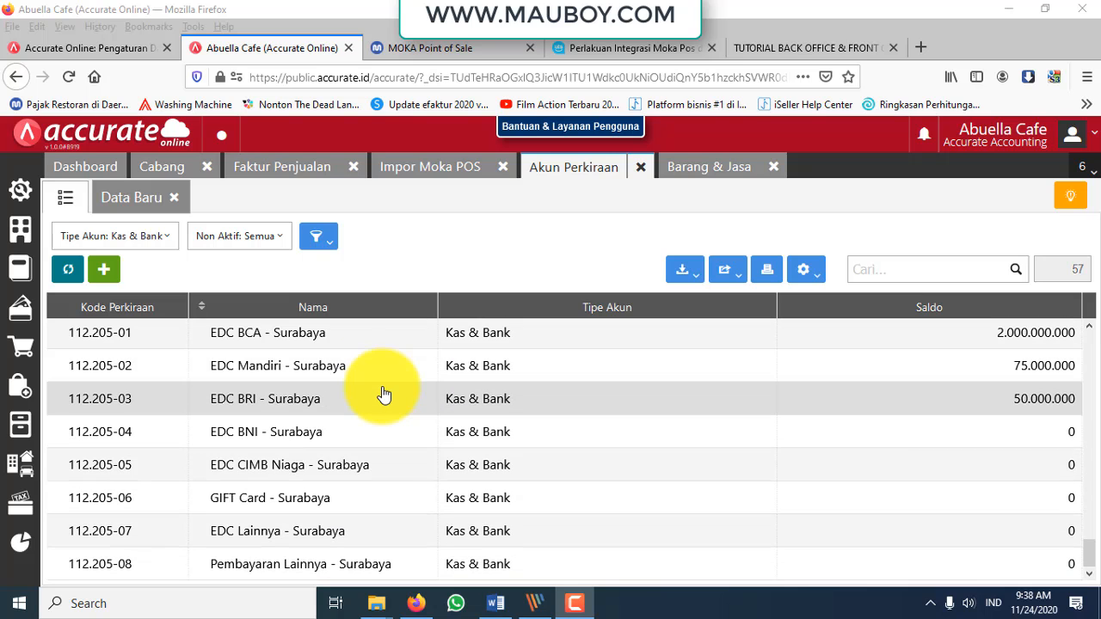
Switch to PicPick, view the Jakarta outlet setting captures in Image 7 and Image 6, and return to Accurate Online
left_click(534, 605)
left_click(135, 136)
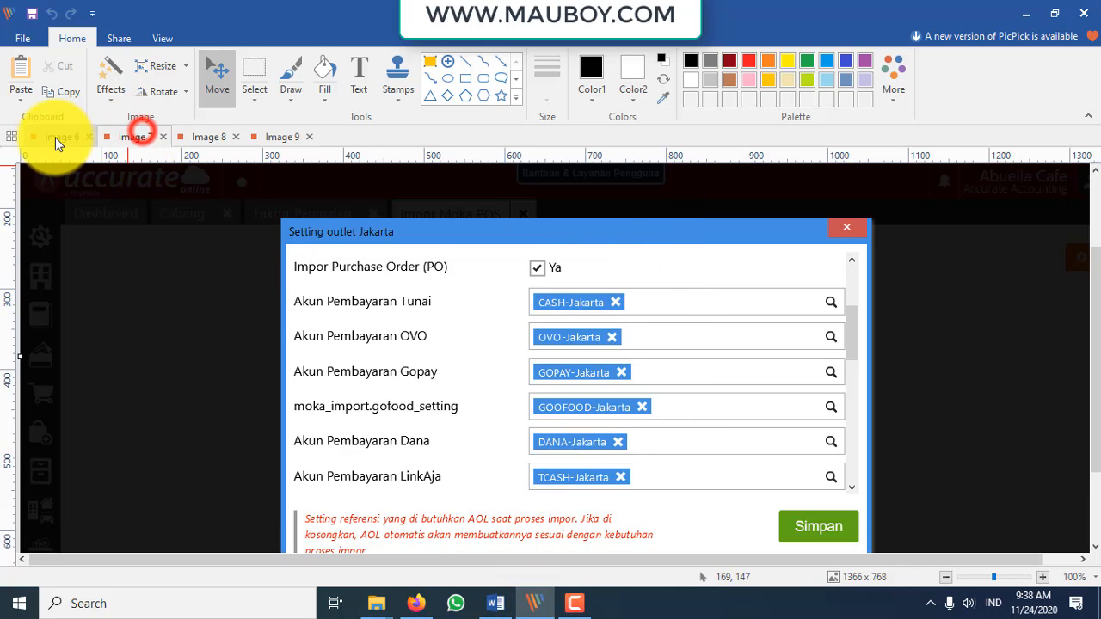
left_click(57, 136)
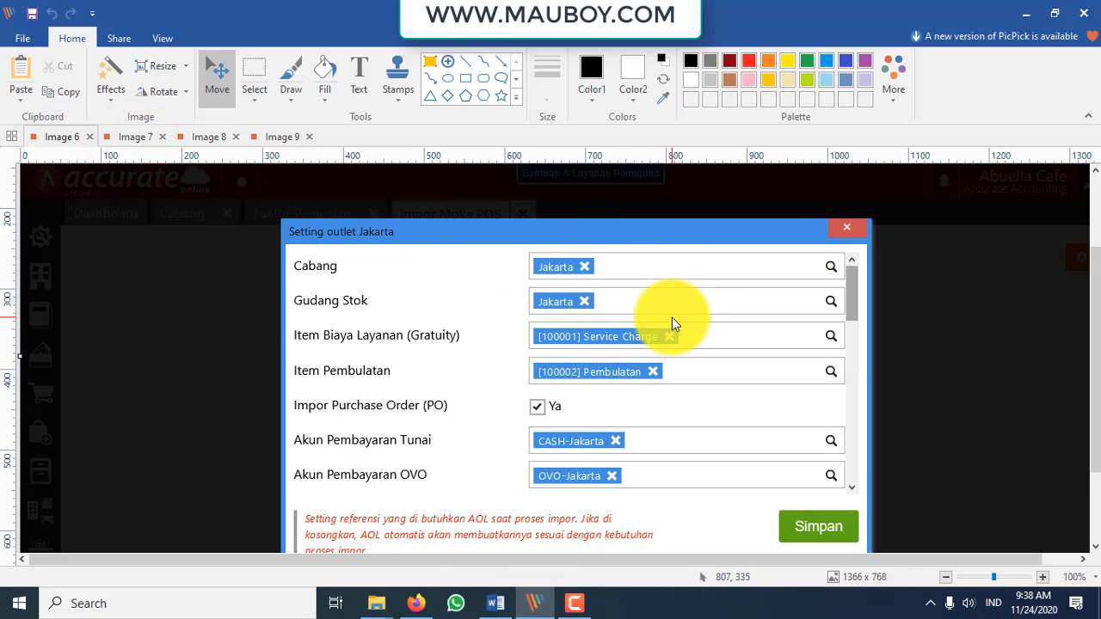
left_click(1028, 17)
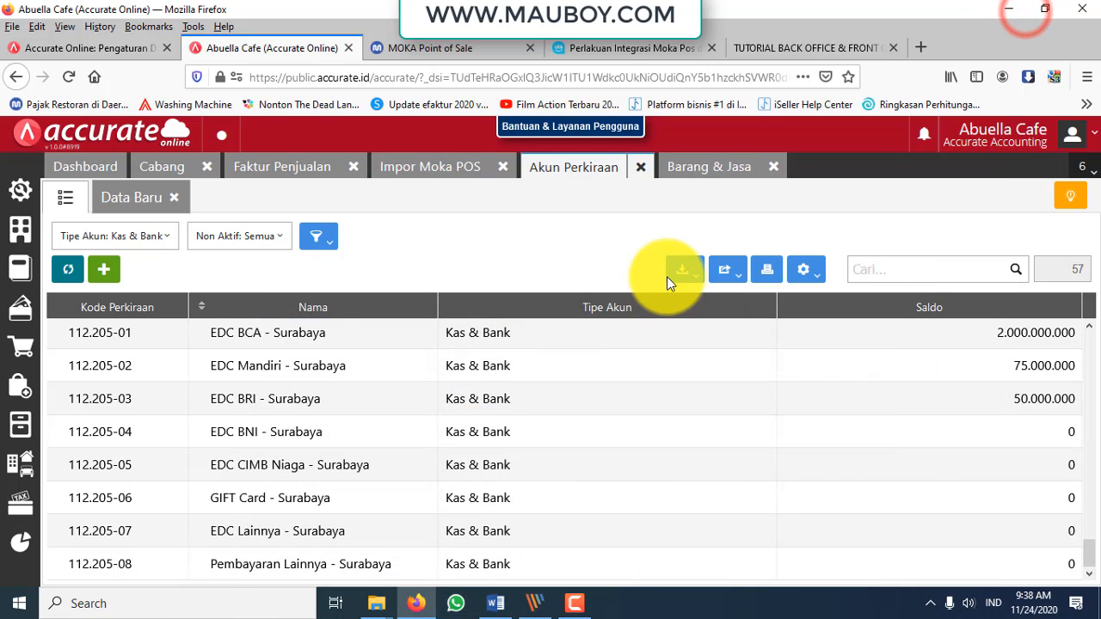
From Faktur Penjualan, open Impor Moka POS and view the Jakarta outlet's settings under Pilihan Outlet, closing them without saving
left_click(302, 172)
left_click(732, 275)
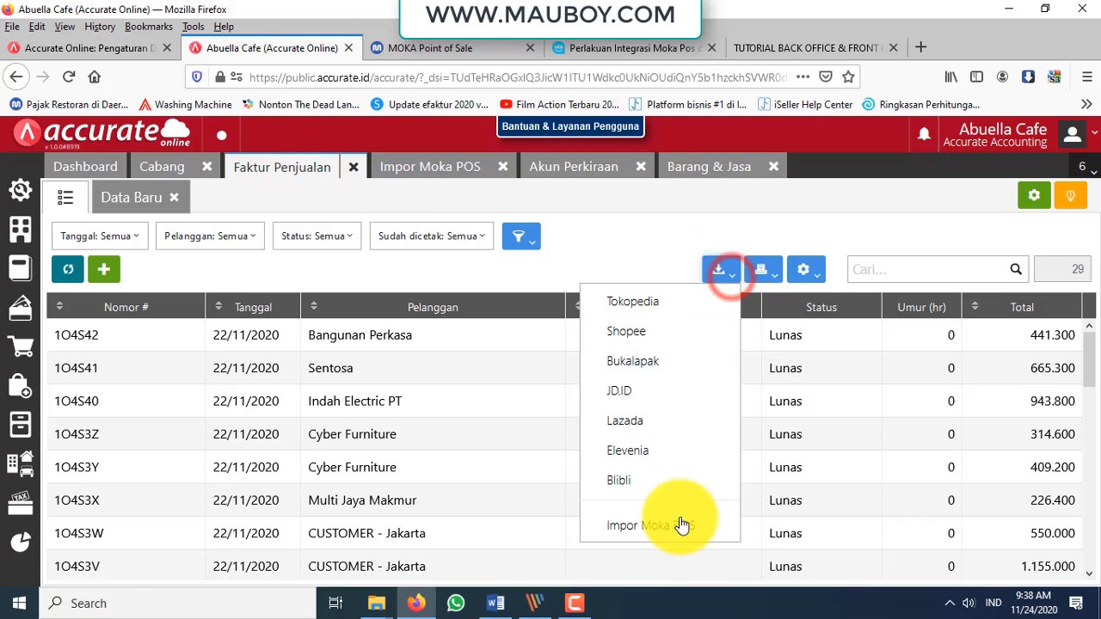
left_click(679, 523)
left_click(1063, 212)
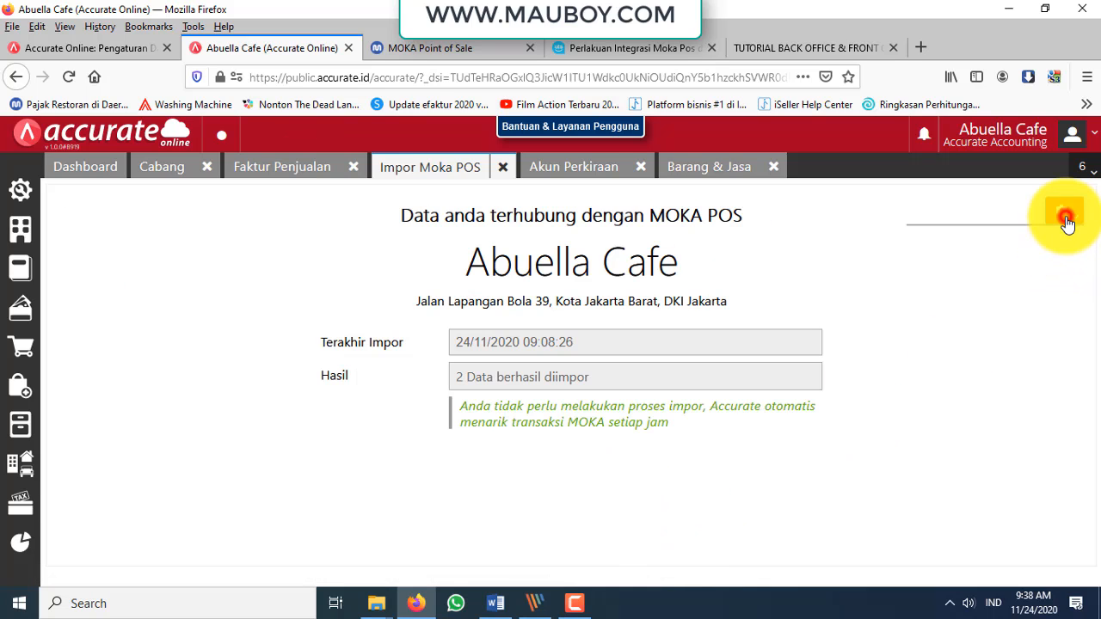
left_click(1012, 305)
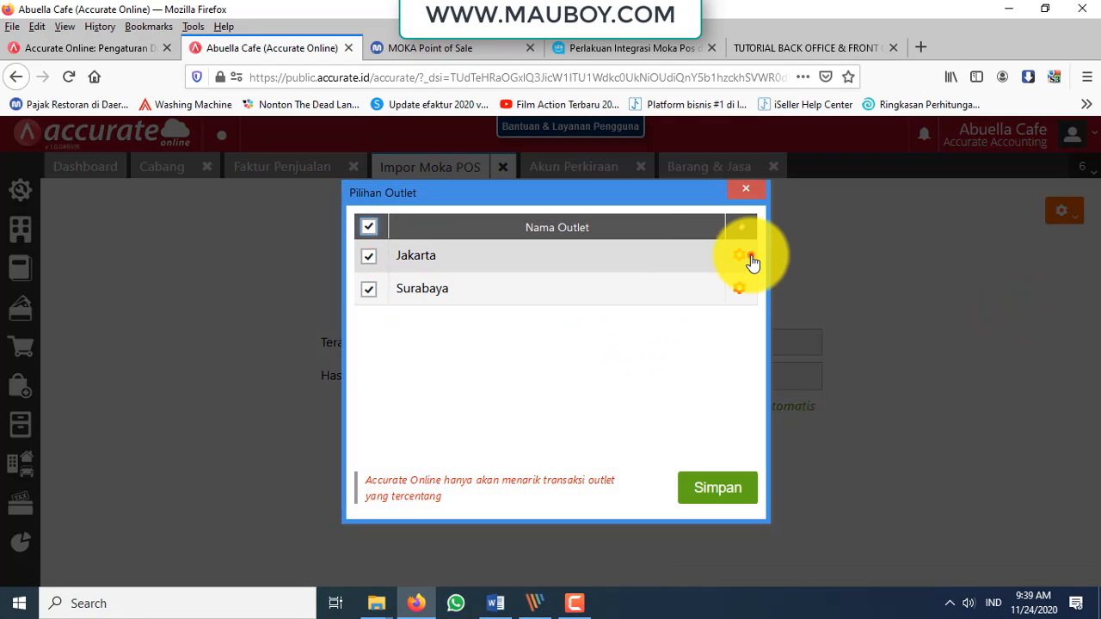
left_click(740, 255)
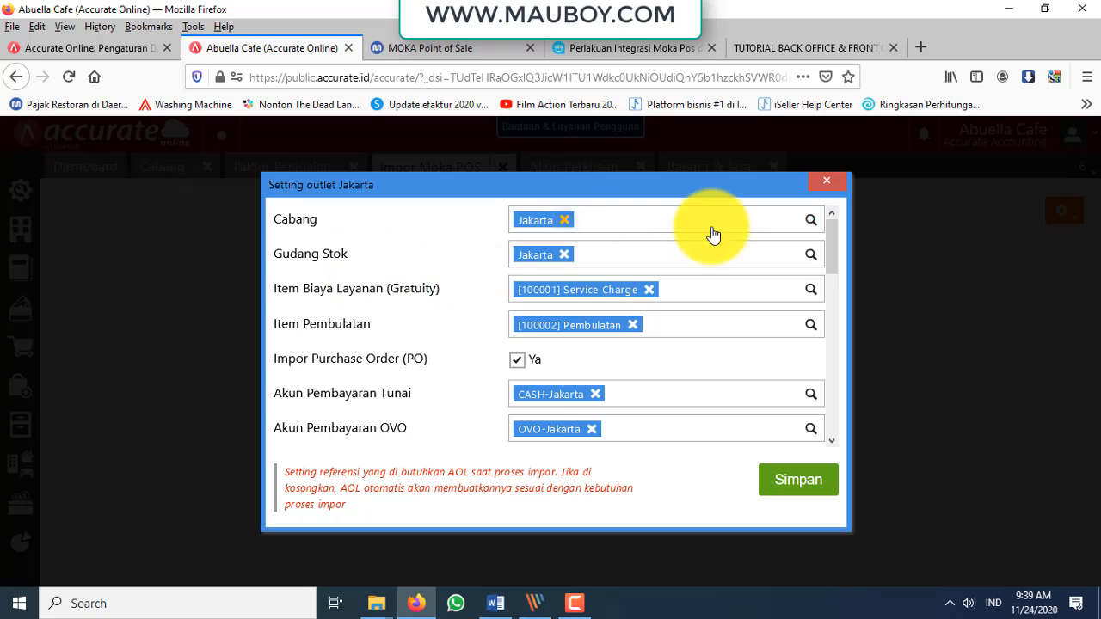
left_click(824, 181)
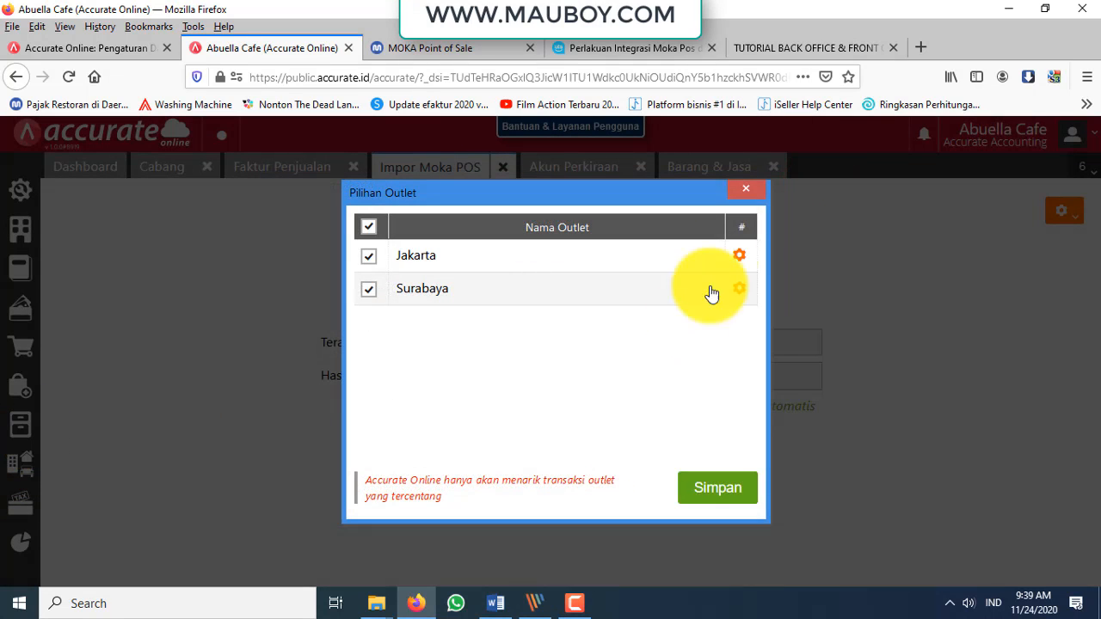
left_click(746, 187)
Open the Gudang module under Persediaan and display its list of warehouses
left_click(20, 423)
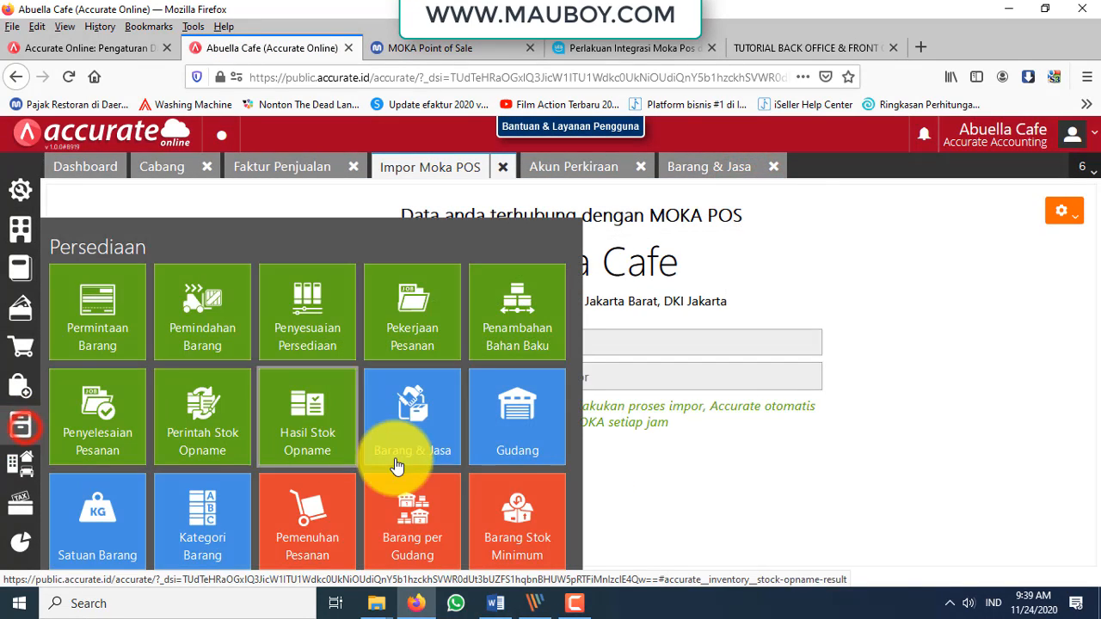
left_click(509, 451)
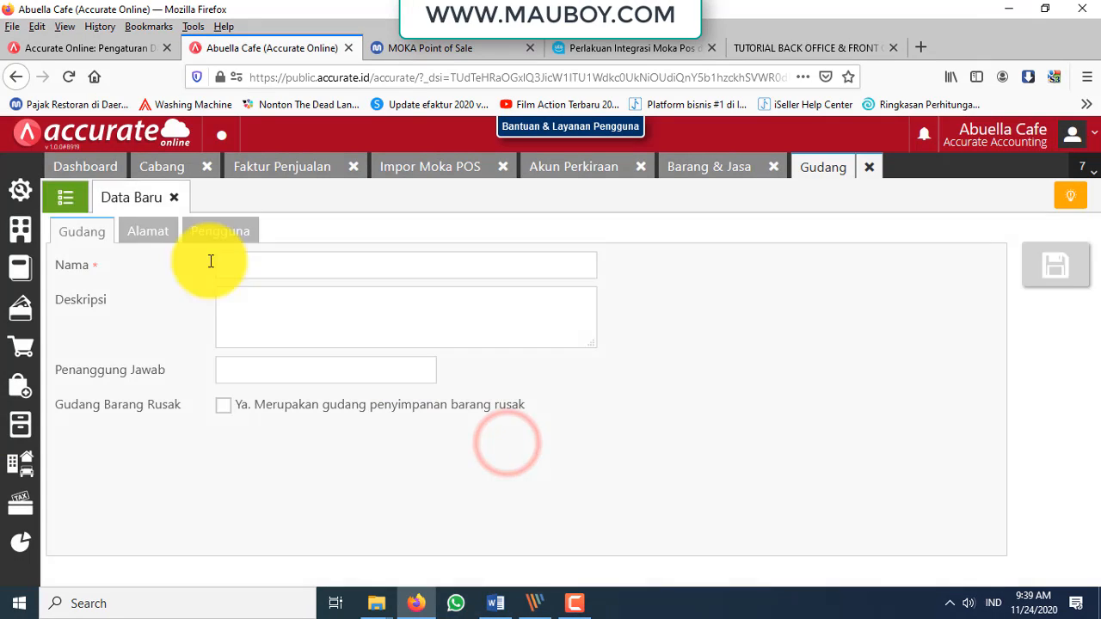
left_click(65, 197)
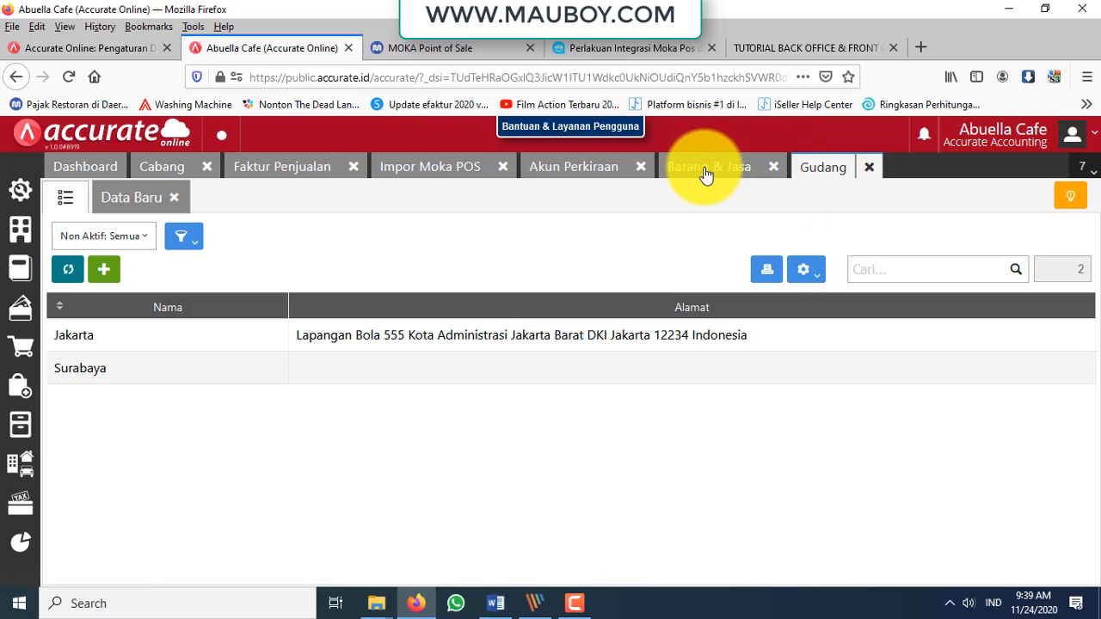
Reopen the Jakarta outlet's Moka import settings and check its branch, stock warehouse, service charge, rounding and purchase order options
left_click(457, 167)
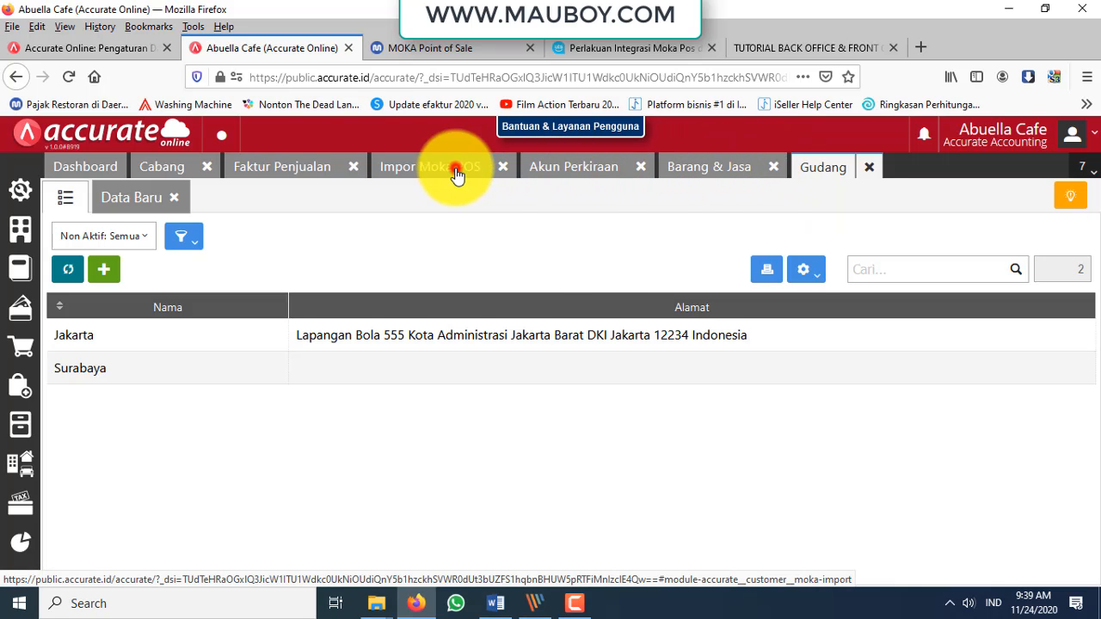
left_click(1068, 222)
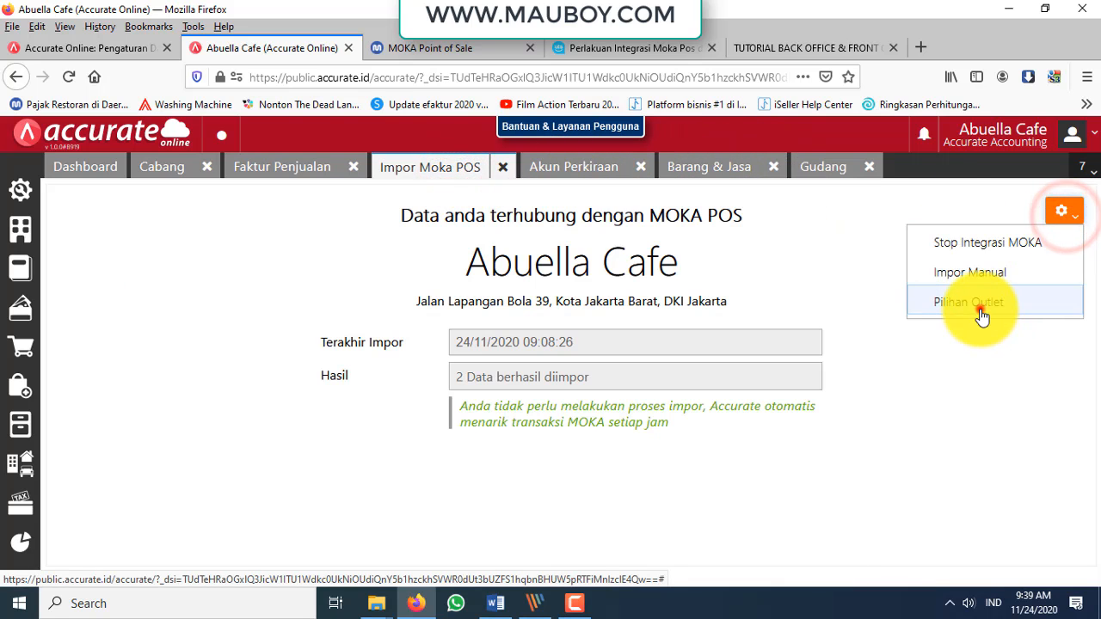
left_click(982, 310)
left_click(739, 255)
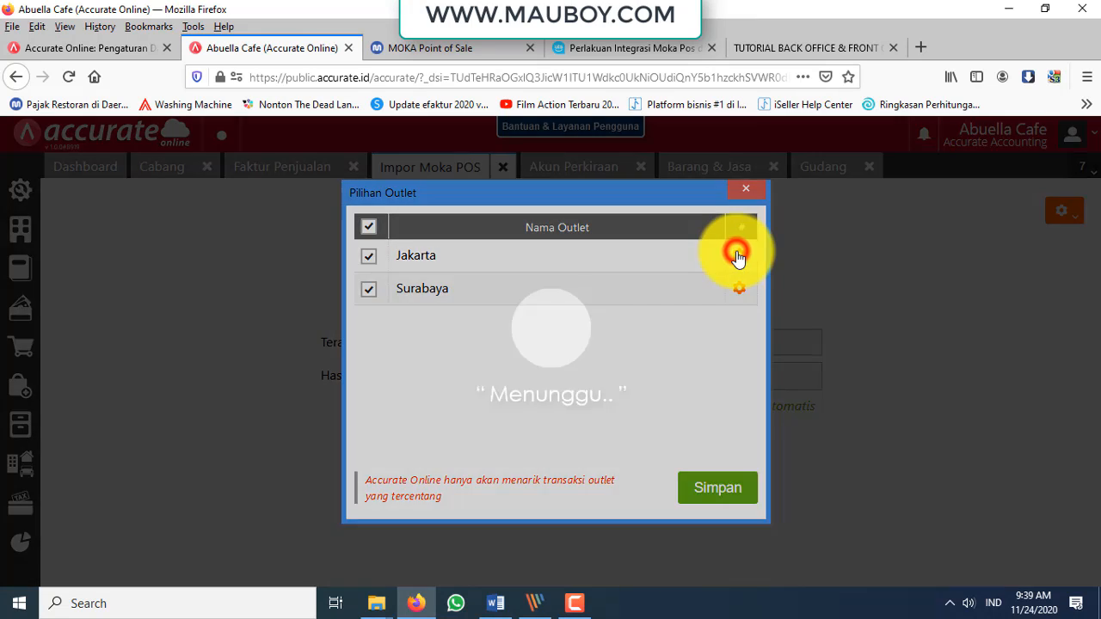
scroll(523, 386, "down", 3)
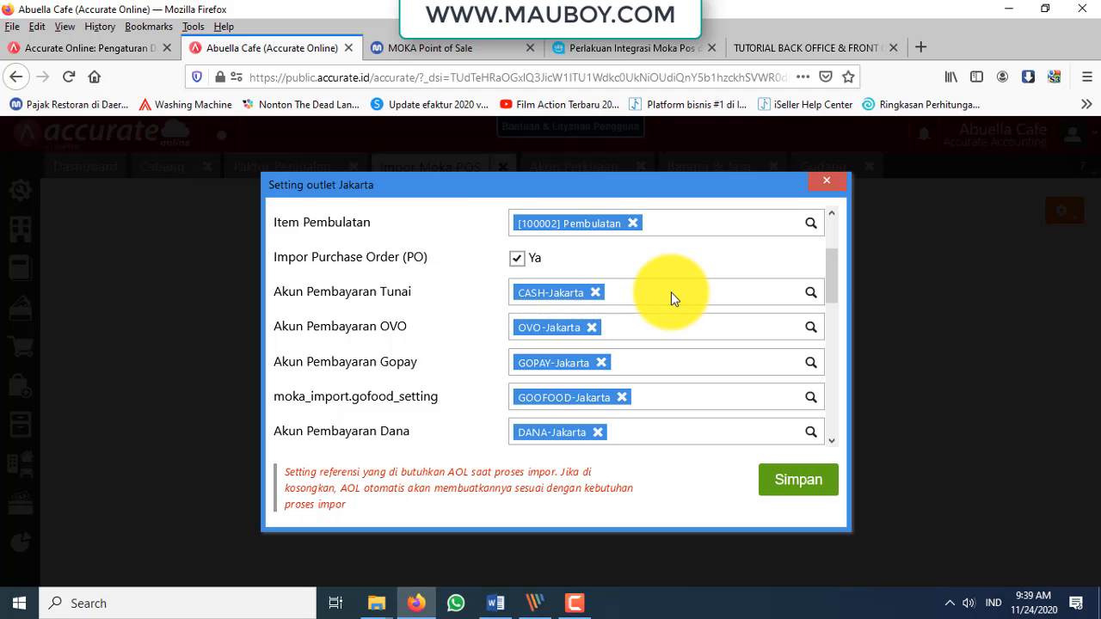
scroll(671, 291, "up", 3)
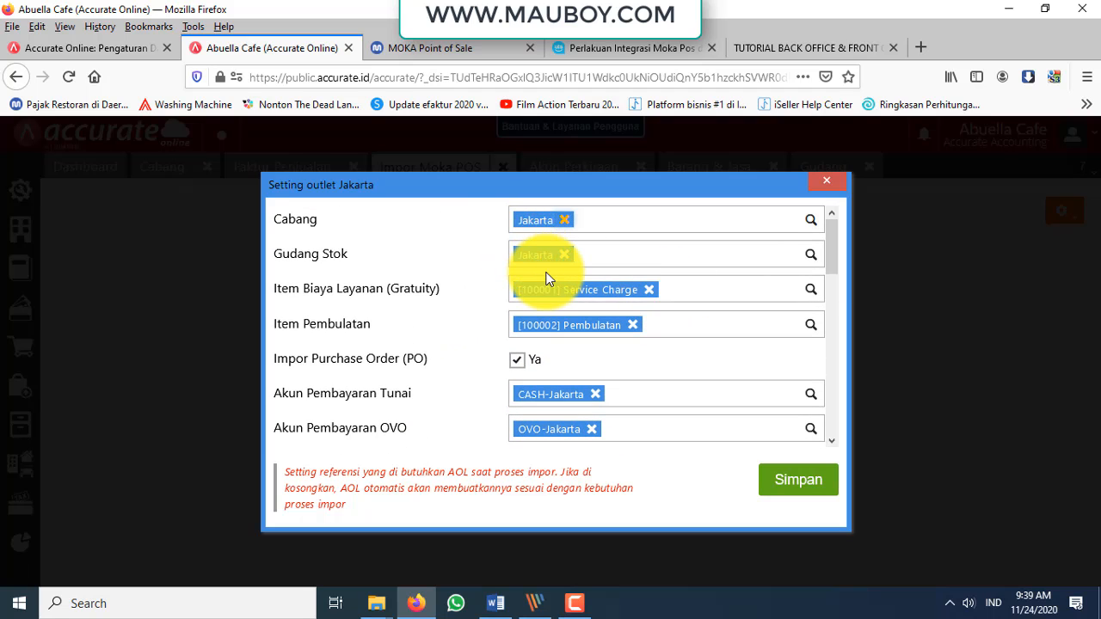
scroll(609, 290, "down", 3)
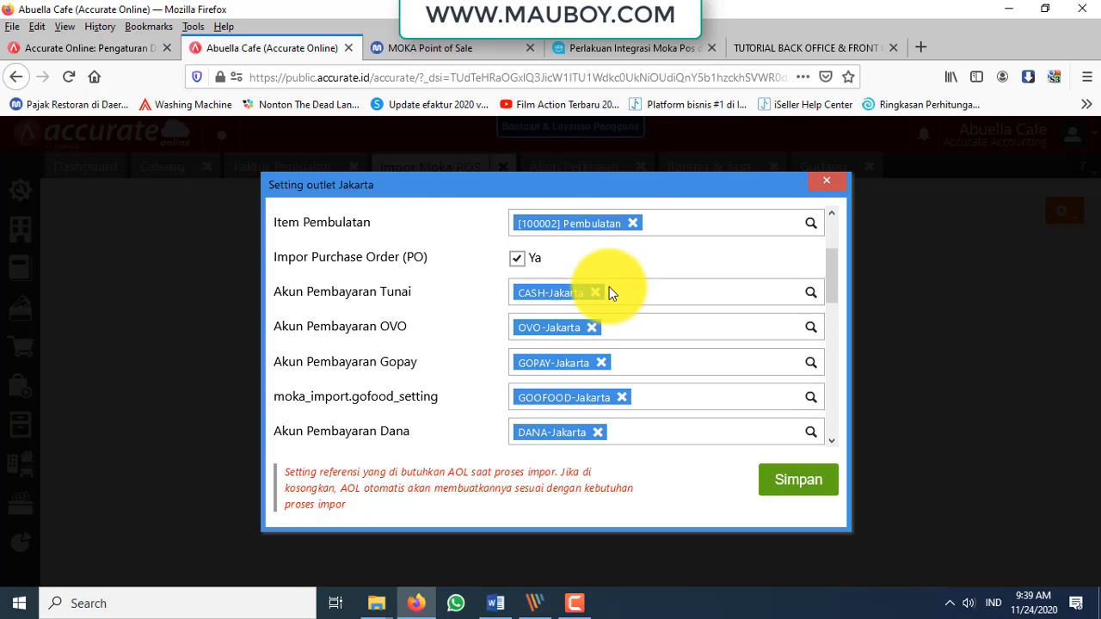
scroll(609, 290, "up", 3)
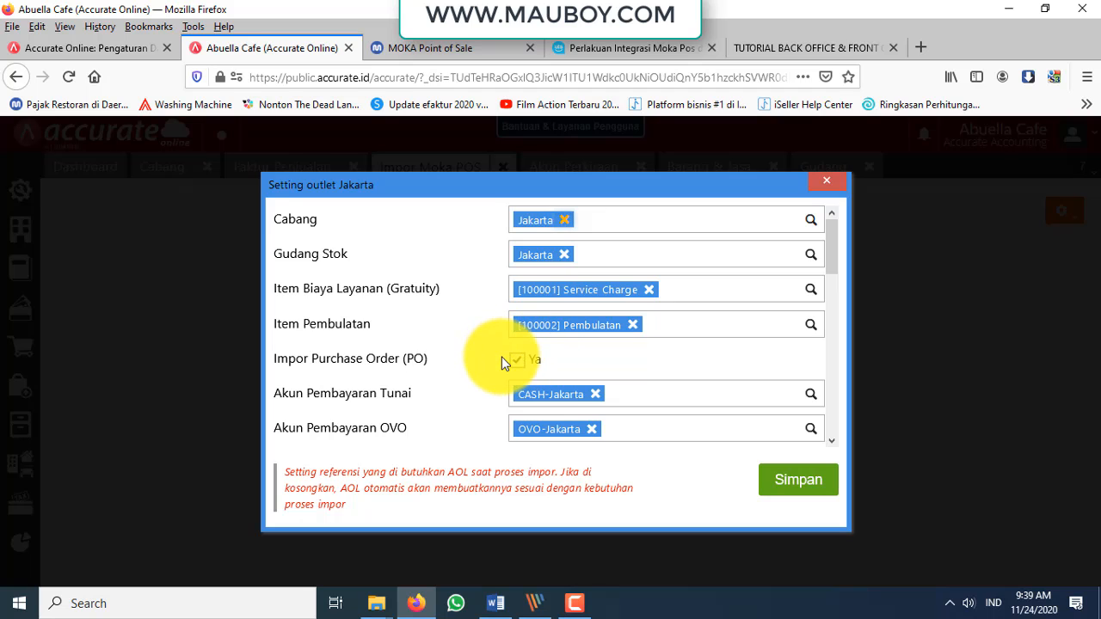
Review the Jakarta outlet's payment account mappings from cash and e-wallets through EDC, gift card and other payments, and close the settings without saving
scroll(517, 362, "down", 3)
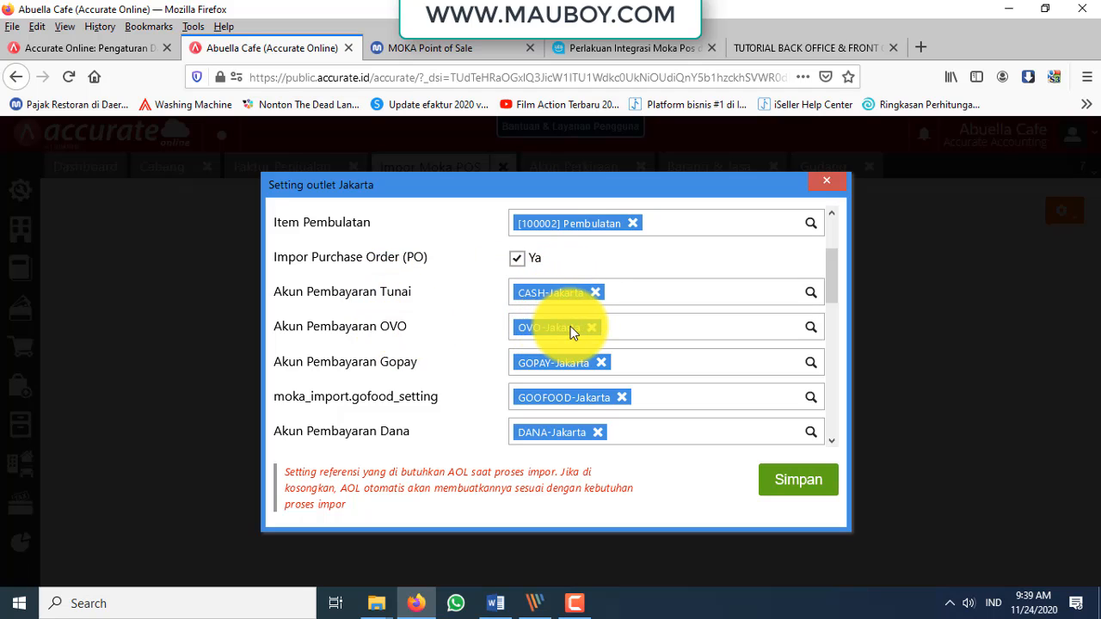
scroll(574, 331, "down", 1)
scroll(574, 329, "down", 3)
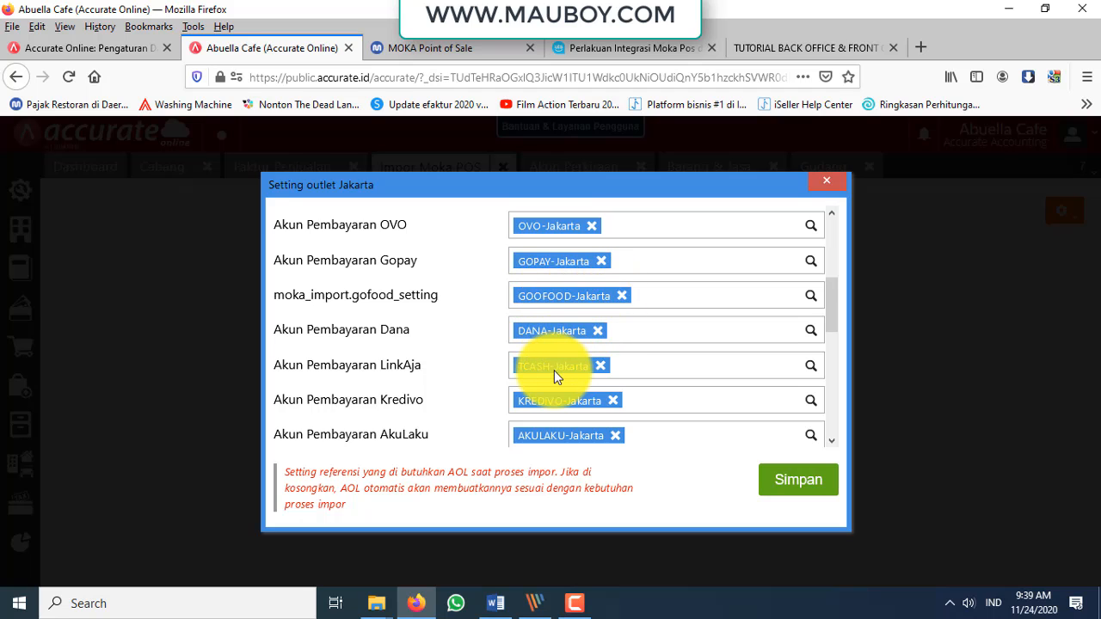
scroll(554, 370, "down", 3)
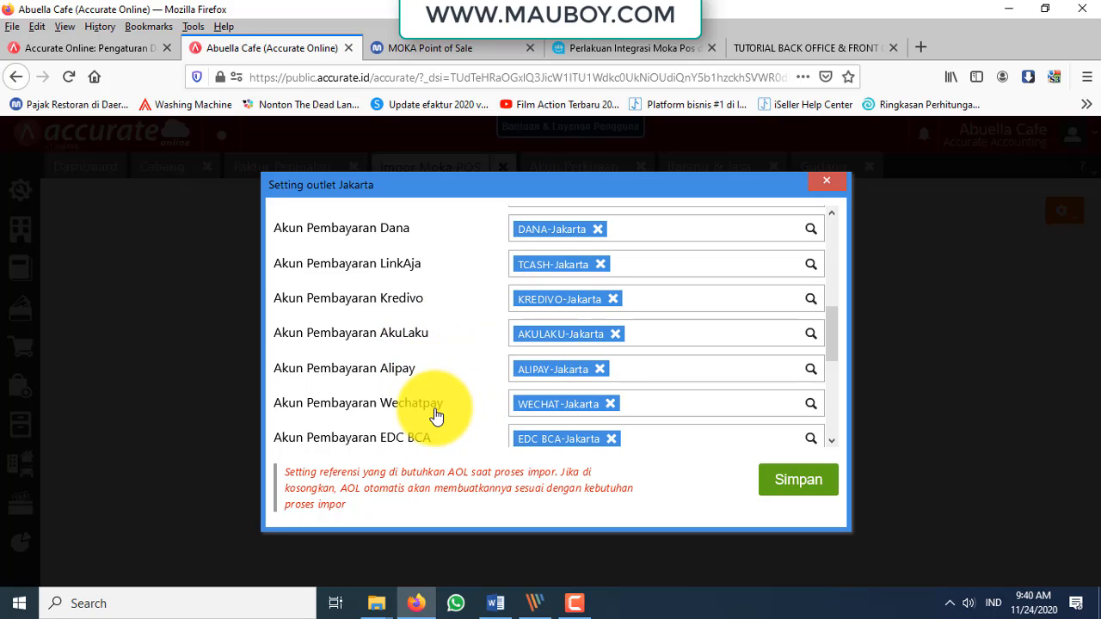
scroll(436, 417, "down", 3)
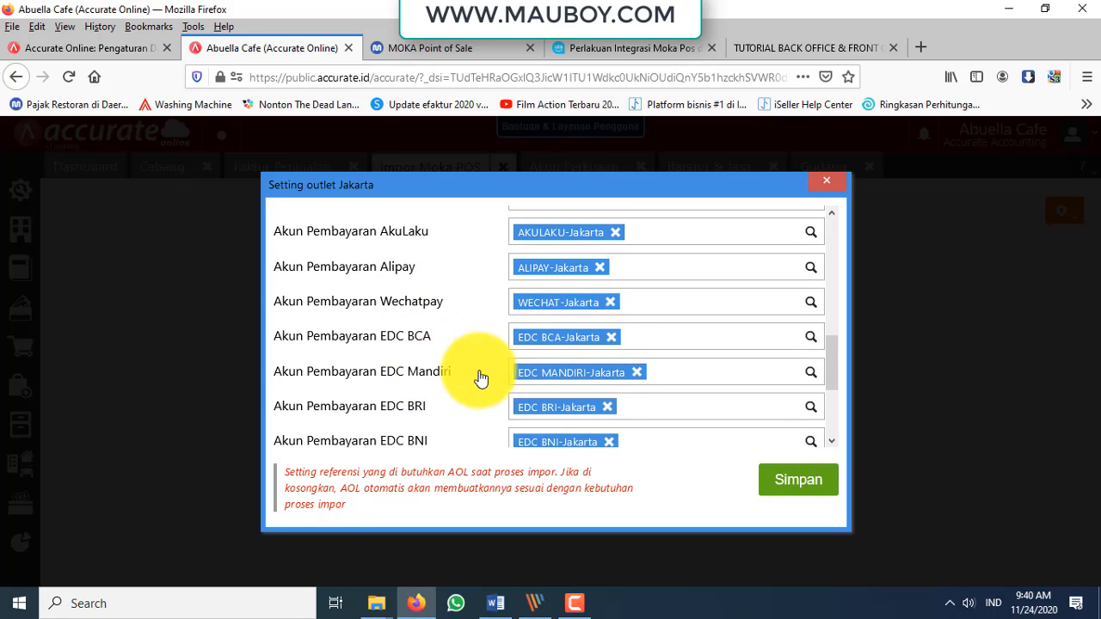
scroll(467, 401, "down", 3)
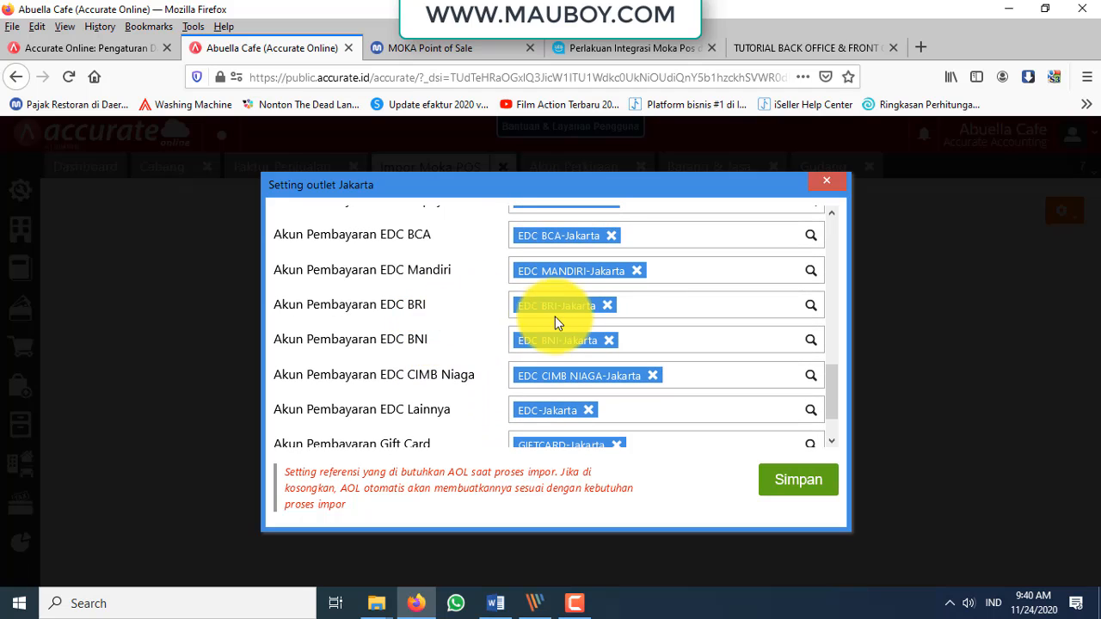
scroll(545, 379, "down", 1)
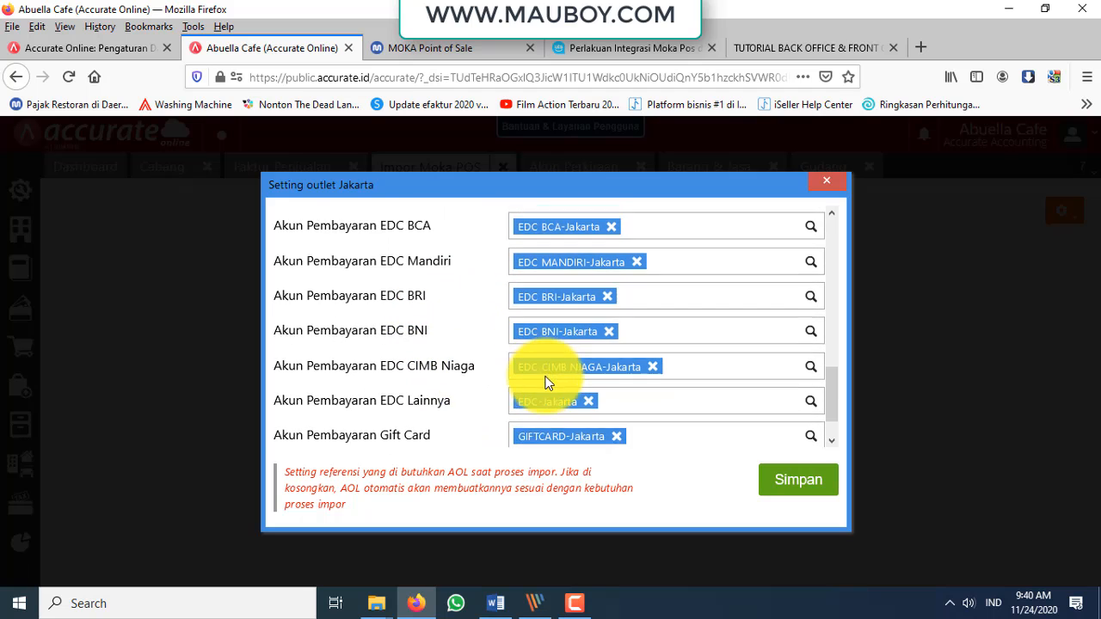
scroll(546, 382, "down", 1)
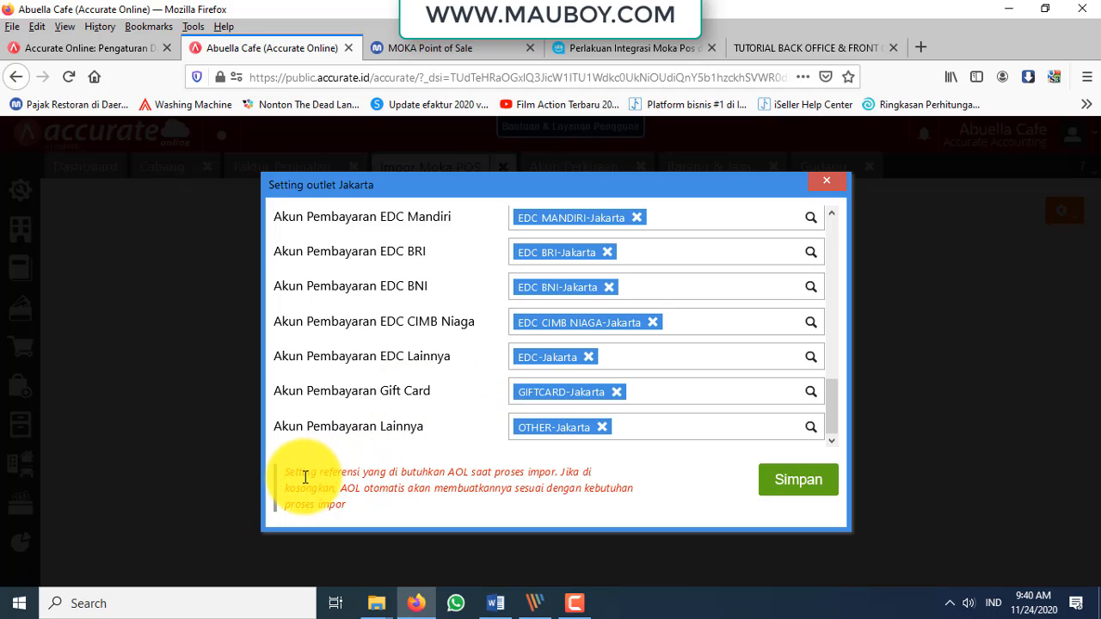
scroll(364, 439, "up", 1)
scroll(367, 362, "up", 5)
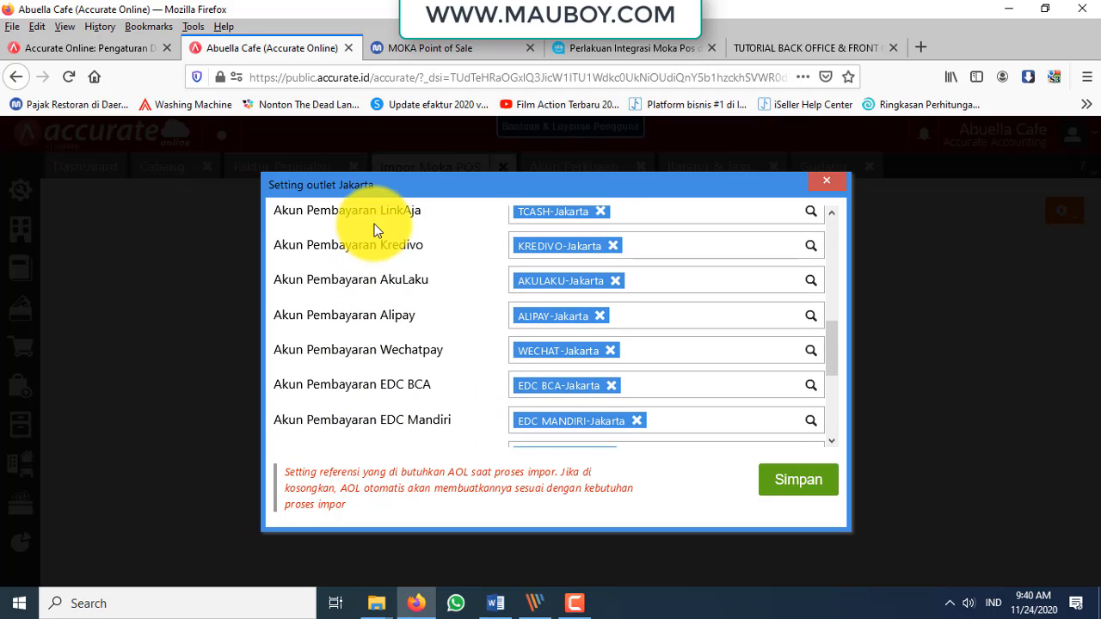
left_click_drag(375, 222, 364, 304)
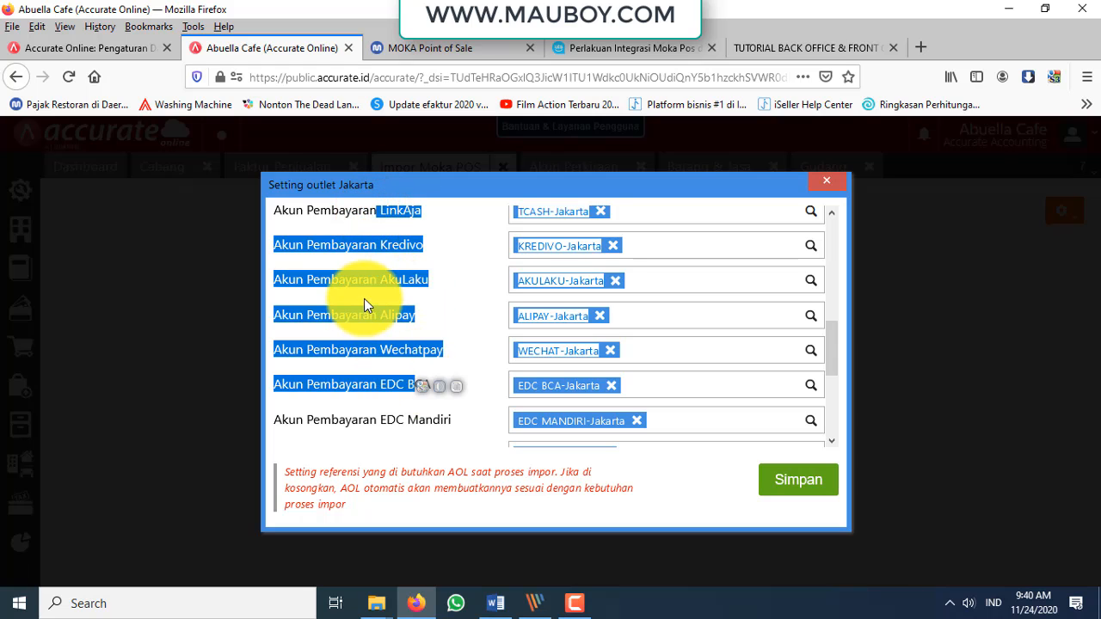
left_click(365, 301)
scroll(370, 303, "up", 8)
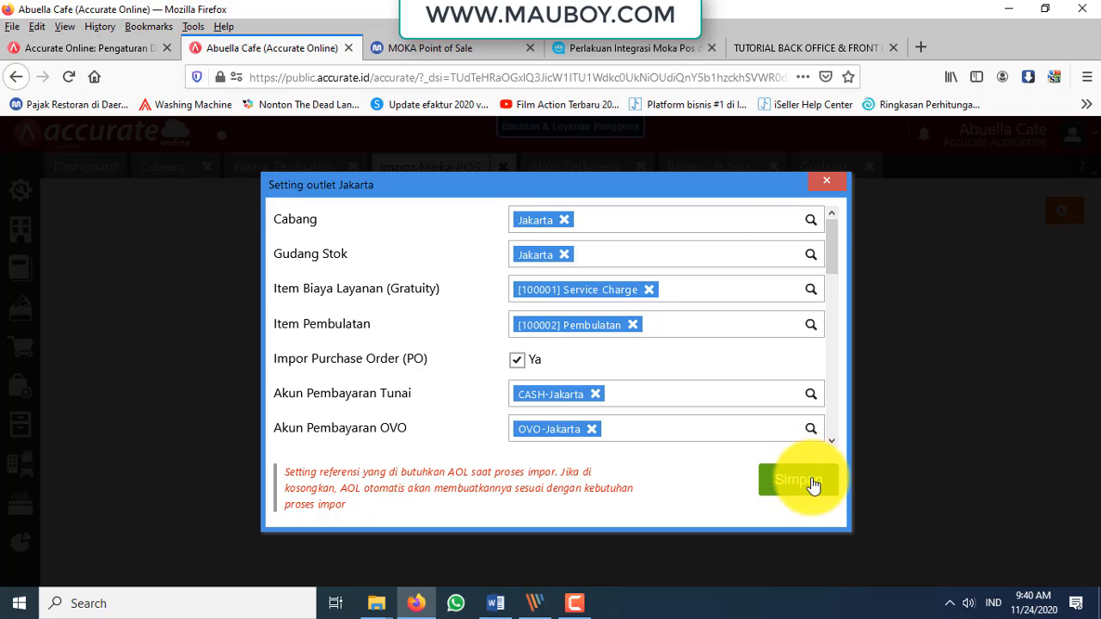
left_click(832, 184)
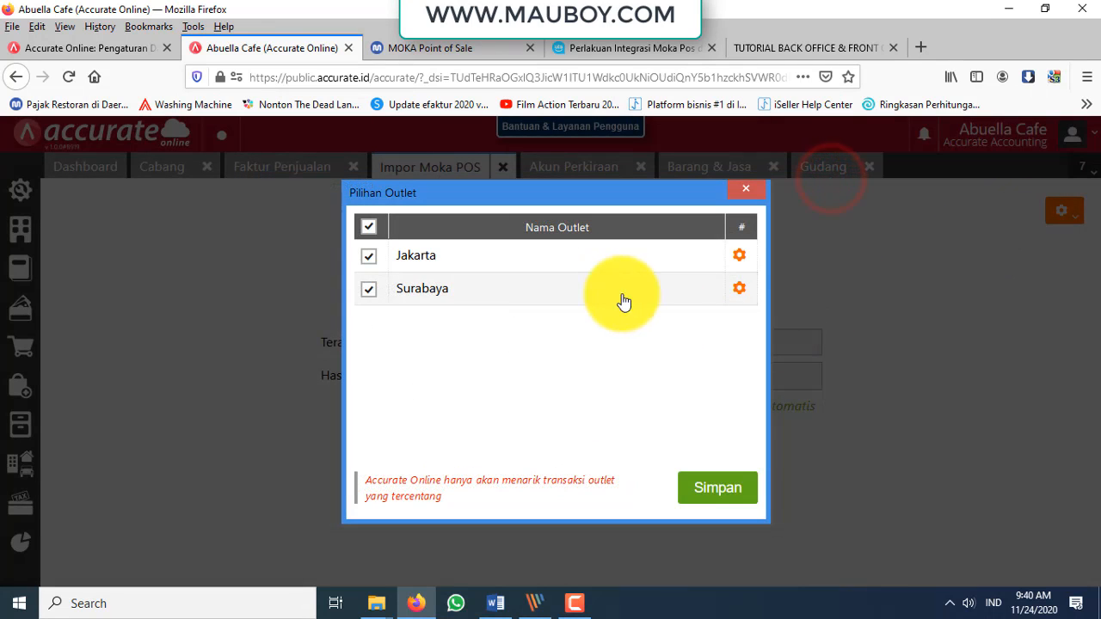
Open the Surabaya outlet's Moka import settings and examine its branch, warehouse, service charge, rounding, purchase order and e-wallet account mappings
left_click(741, 288)
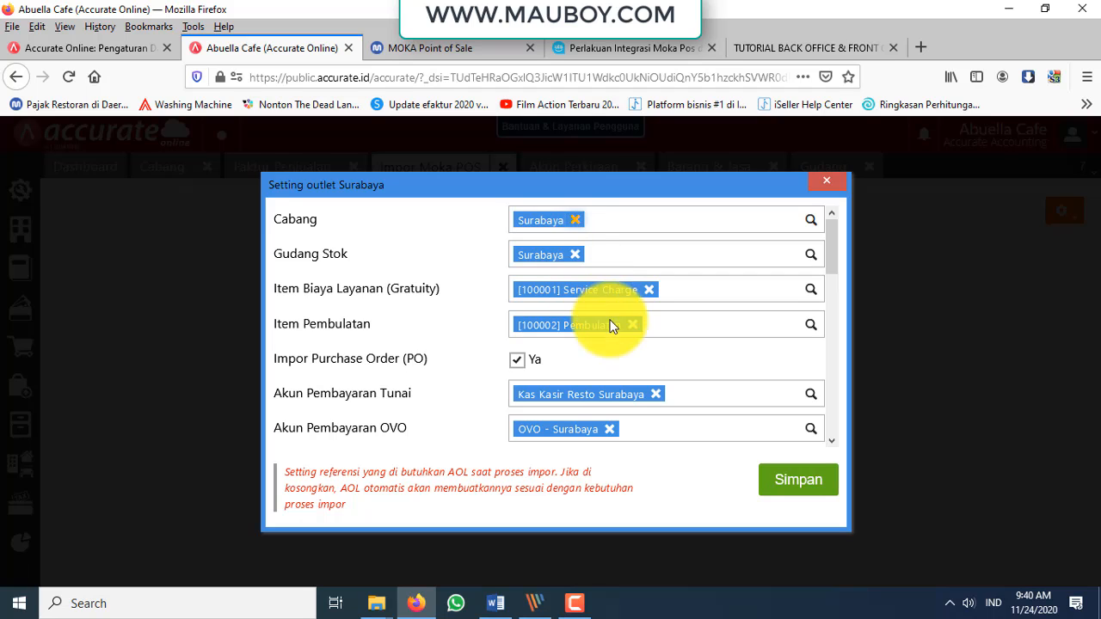
scroll(575, 344, "down", 1)
scroll(575, 344, "down", 1)
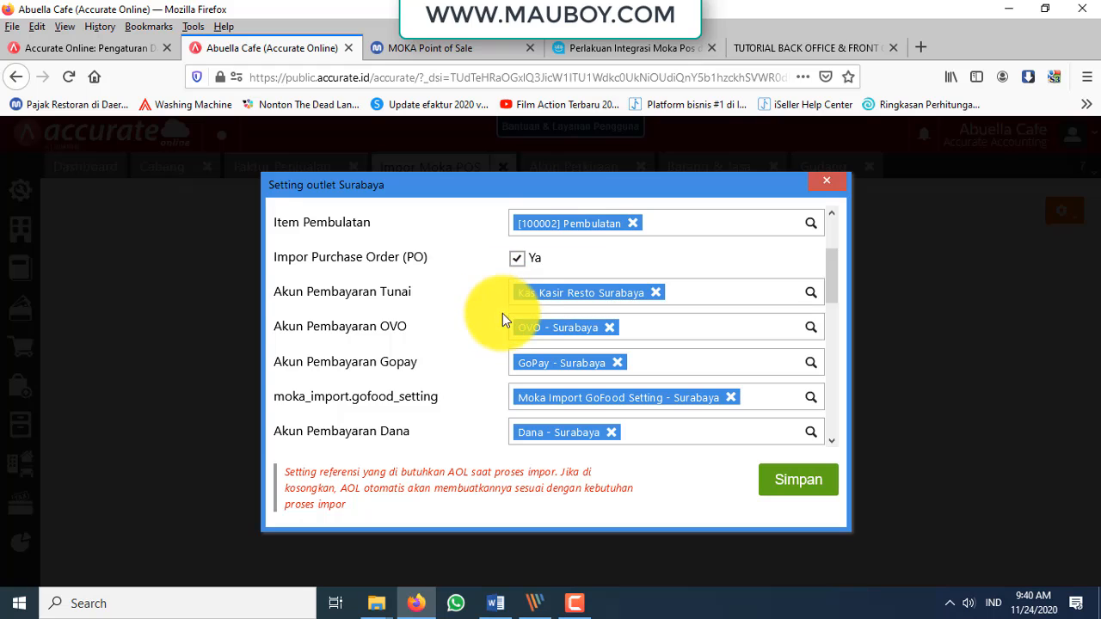
scroll(504, 371, "down", 3)
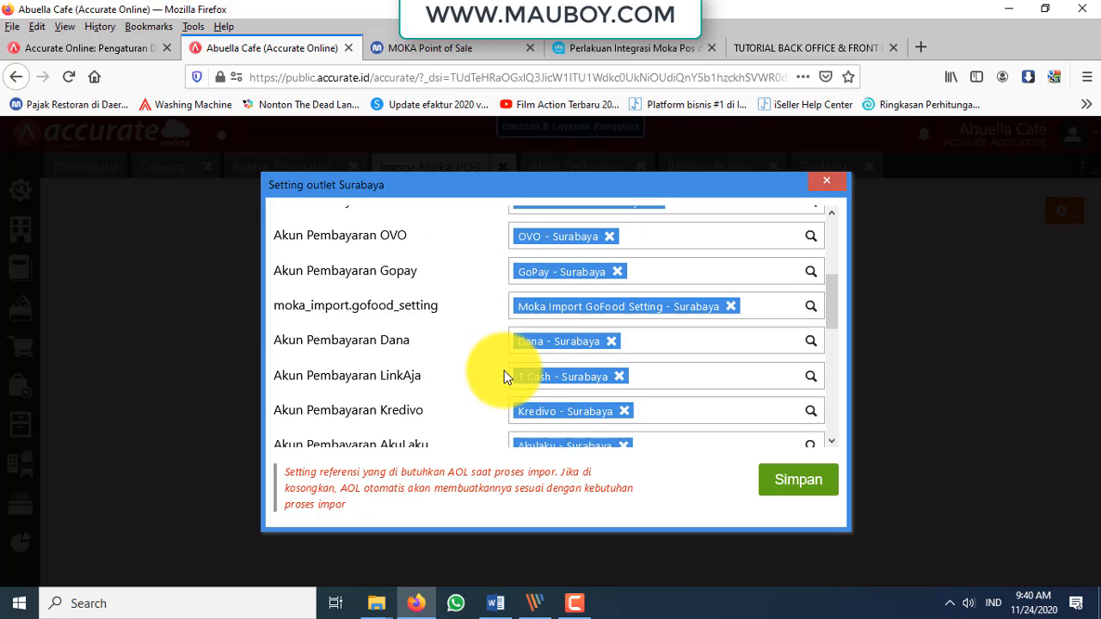
scroll(503, 369, "down", 1)
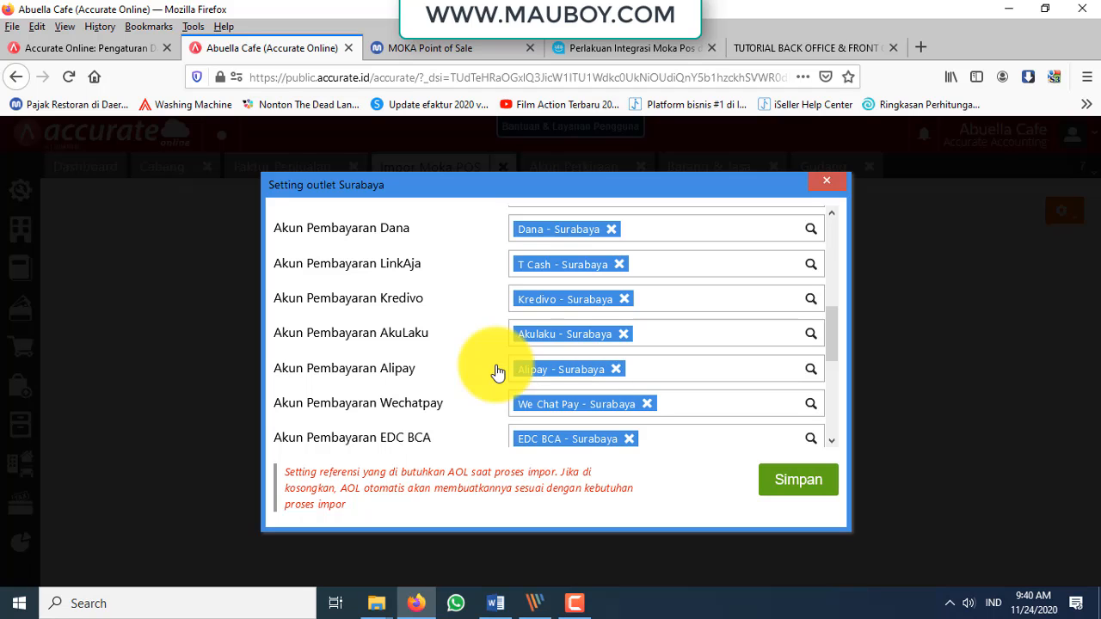
scroll(497, 372, "up", 2)
scroll(483, 358, "up", 3)
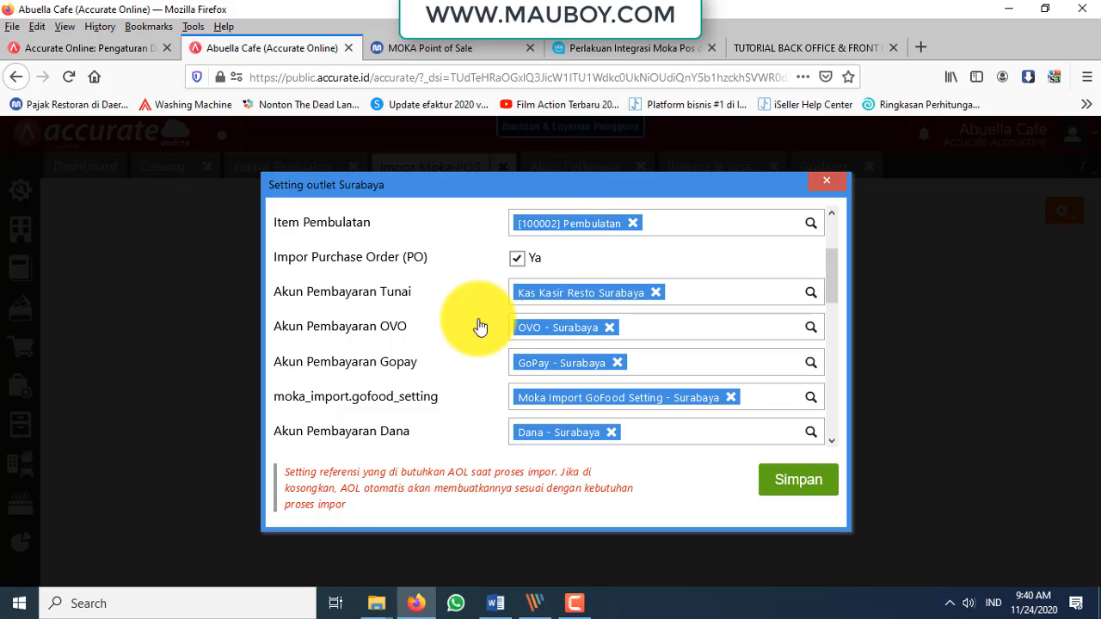
Check the Surabaya outlet's EDC, gift card and other payment accounts, save its settings, and close Pilihan Outlet
scroll(483, 308, "down", 12)
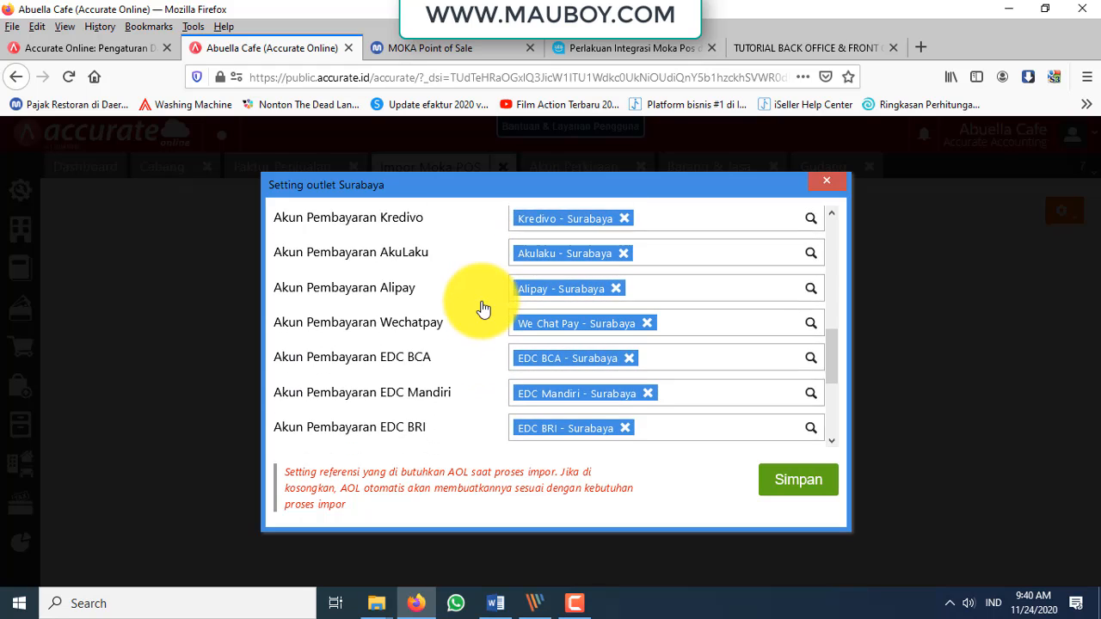
scroll(483, 307, "down", 1)
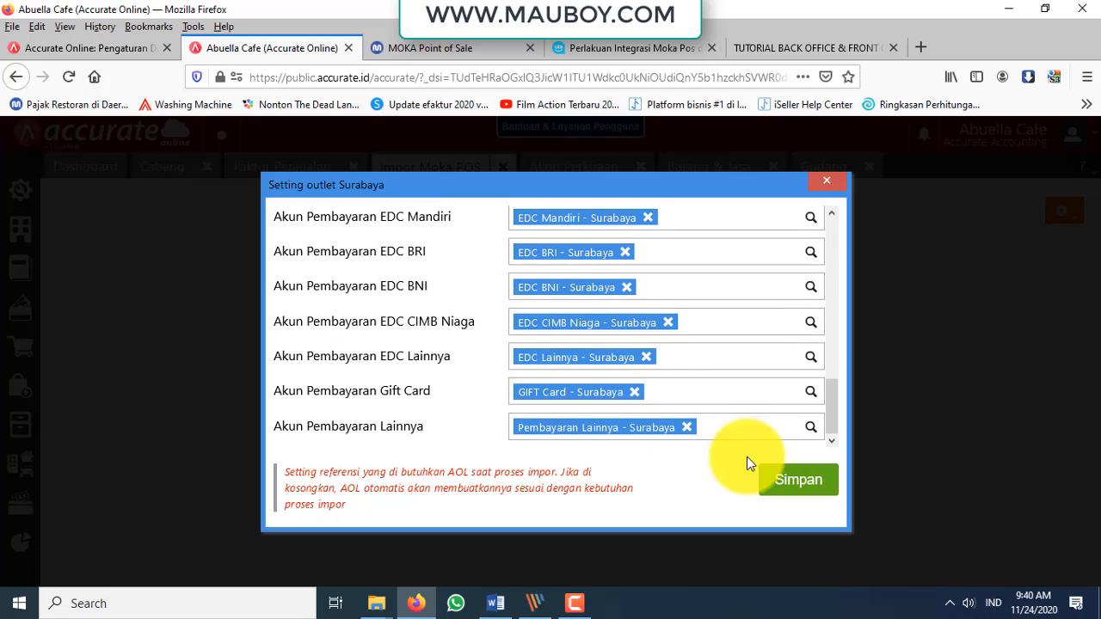
left_click(799, 480)
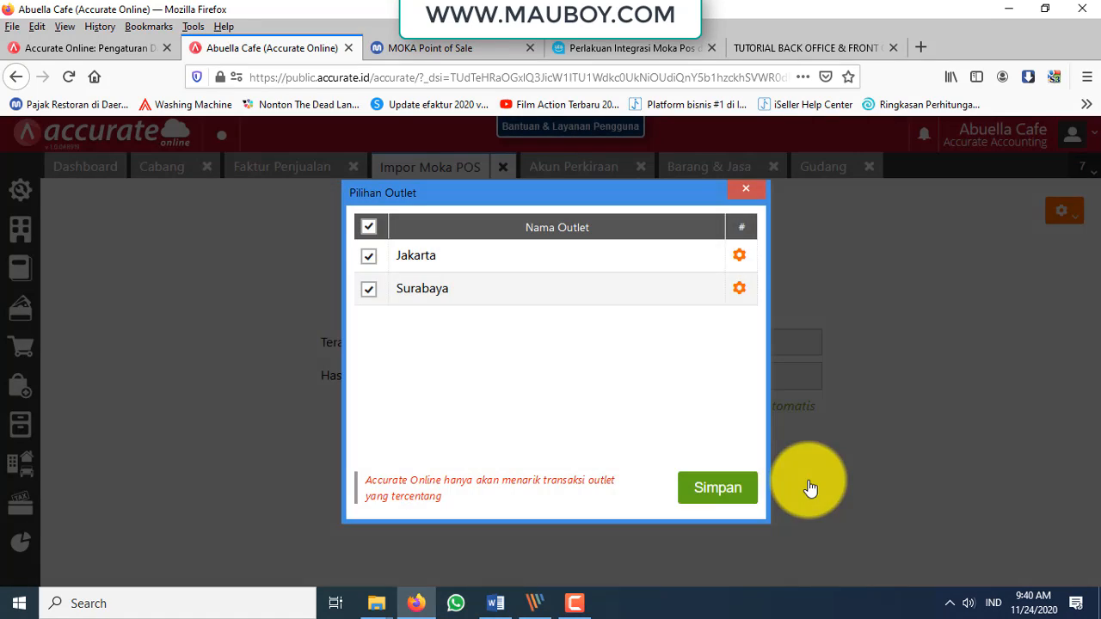
left_click(751, 191)
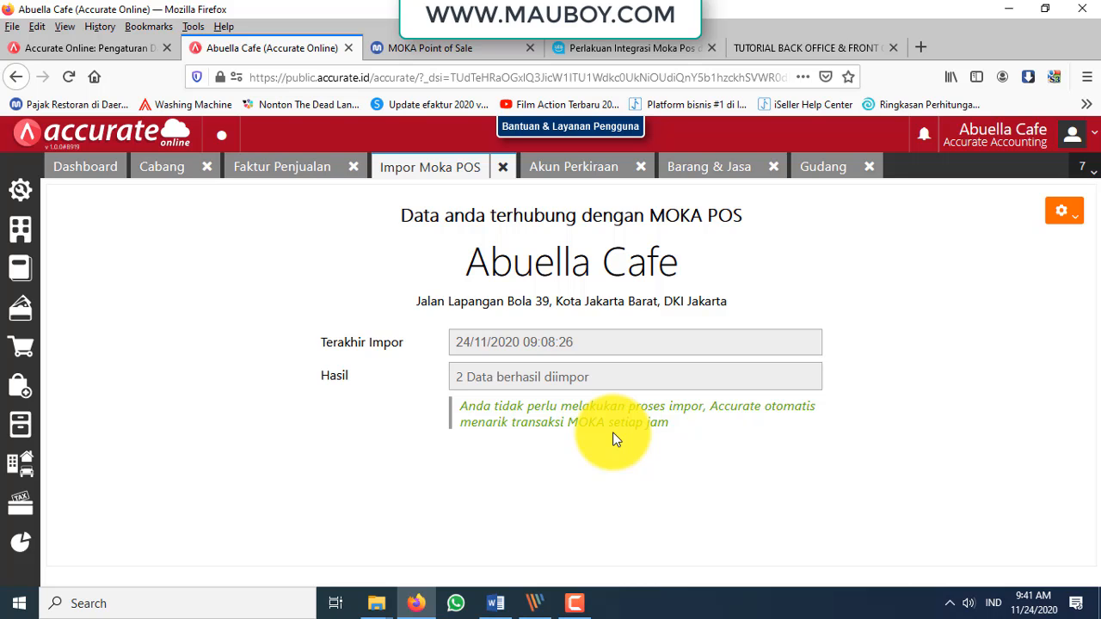
Switch to the Ultima Tekno Solusindo integration guide and read which outlet fields can be mapped and when to enable PO import
left_click(578, 48)
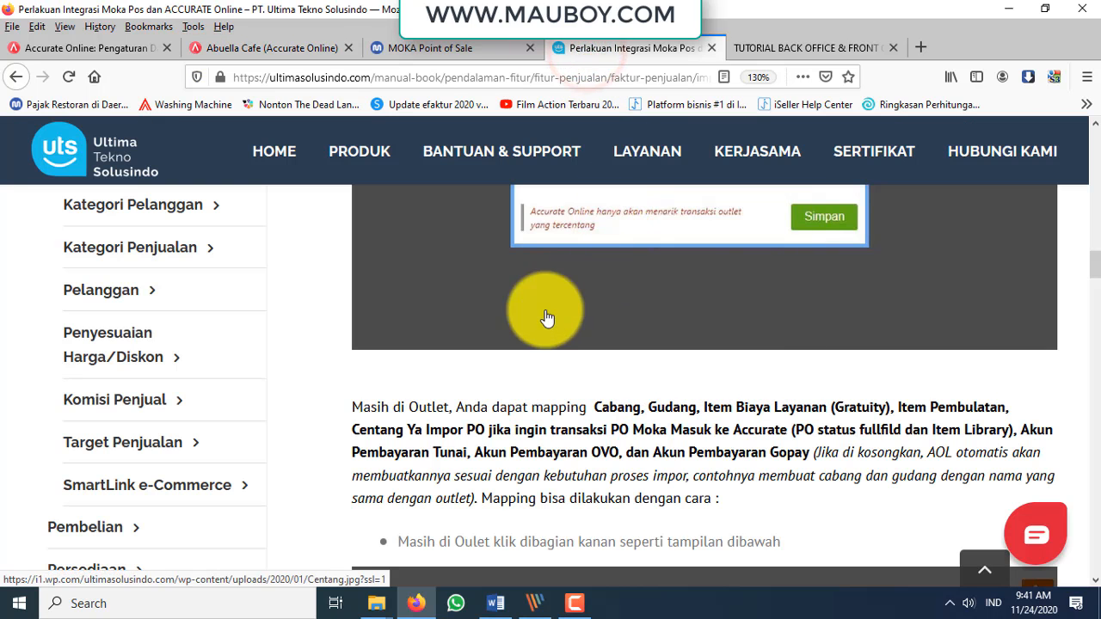
scroll(547, 319, "down", 3)
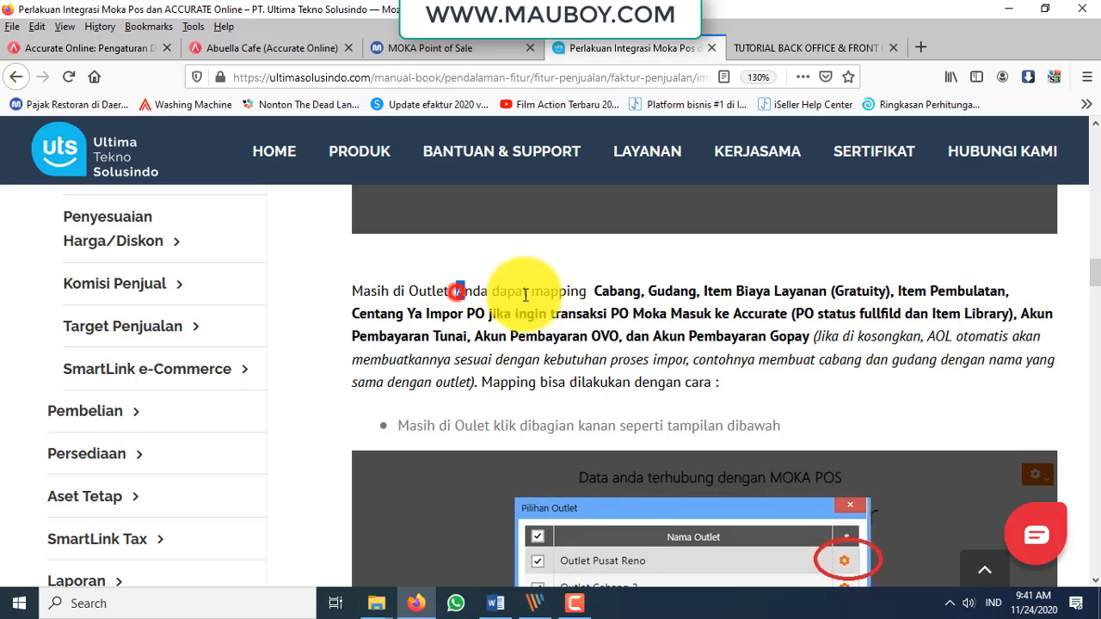
left_click_drag(526, 295, 996, 288)
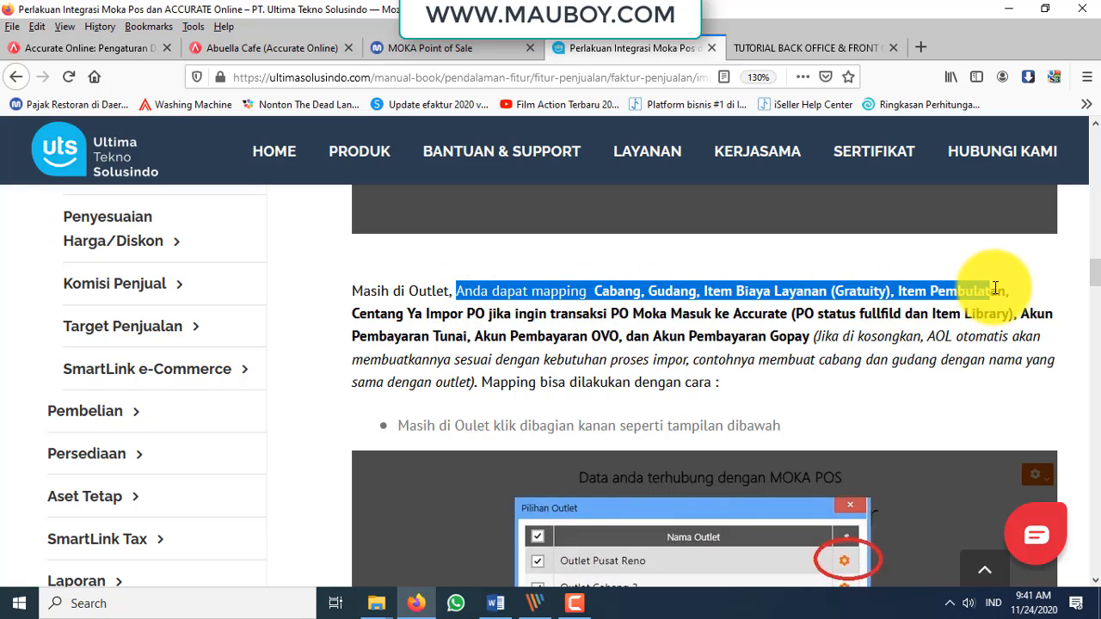
left_click(414, 316)
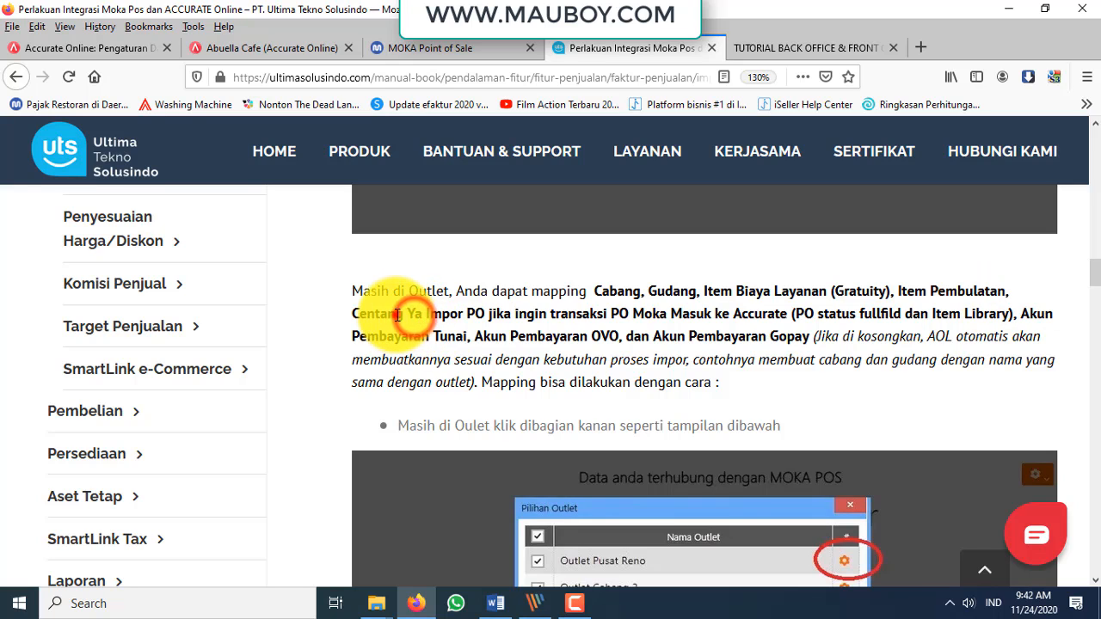
left_click_drag(396, 315, 1016, 319)
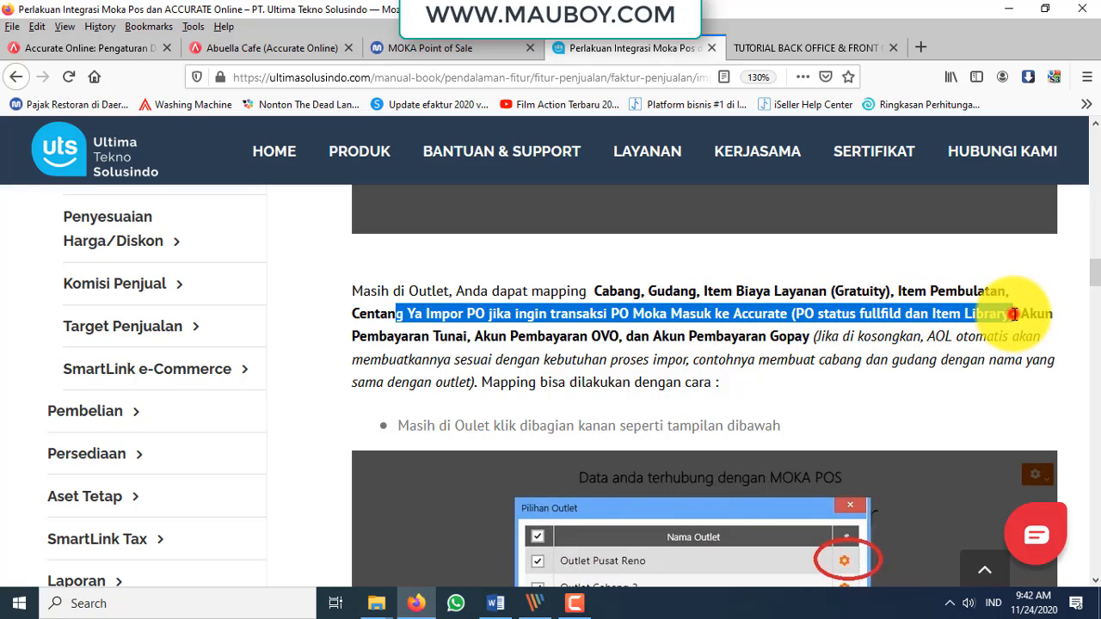
left_click(1015, 314)
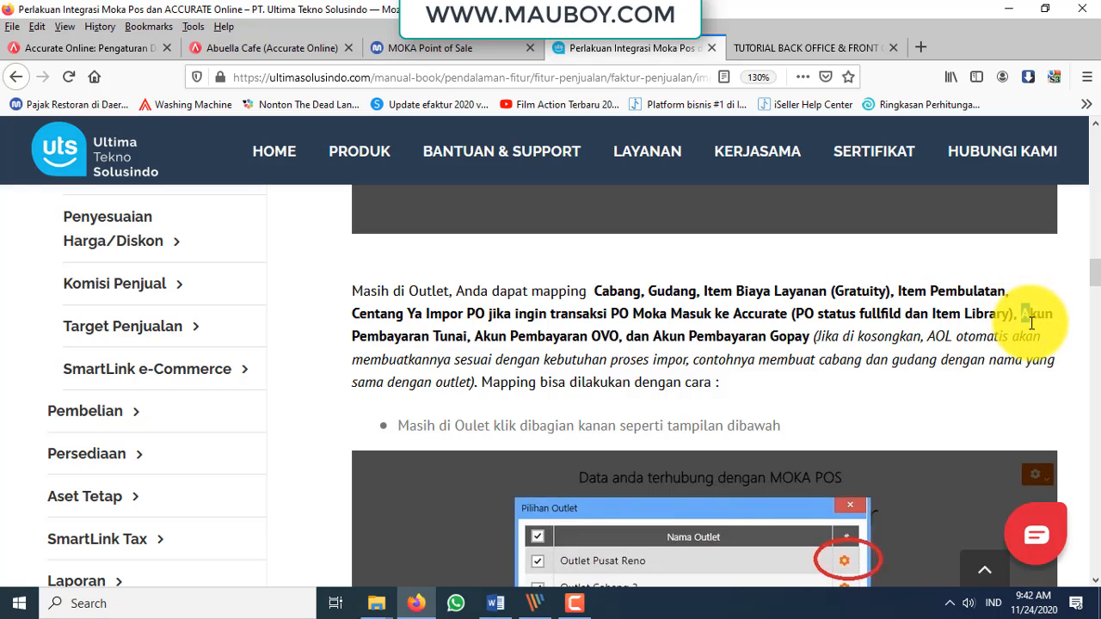
left_click(821, 336)
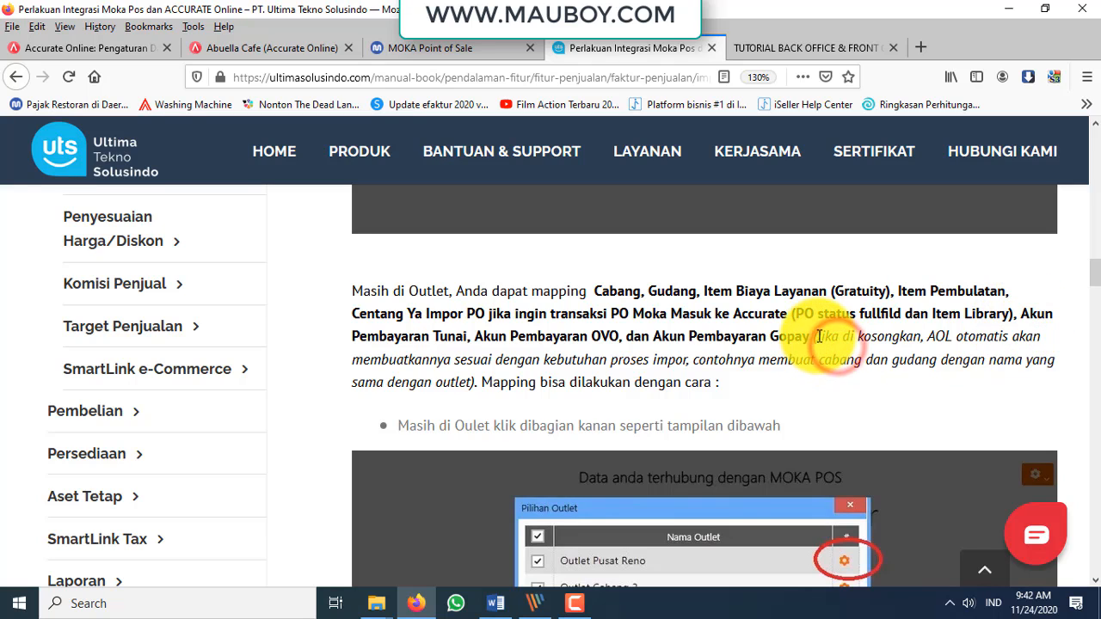
Read the guide's note on mapping fields left empty and examine its example screenshots of the outlet settings
left_click_drag(819, 337, 1045, 381)
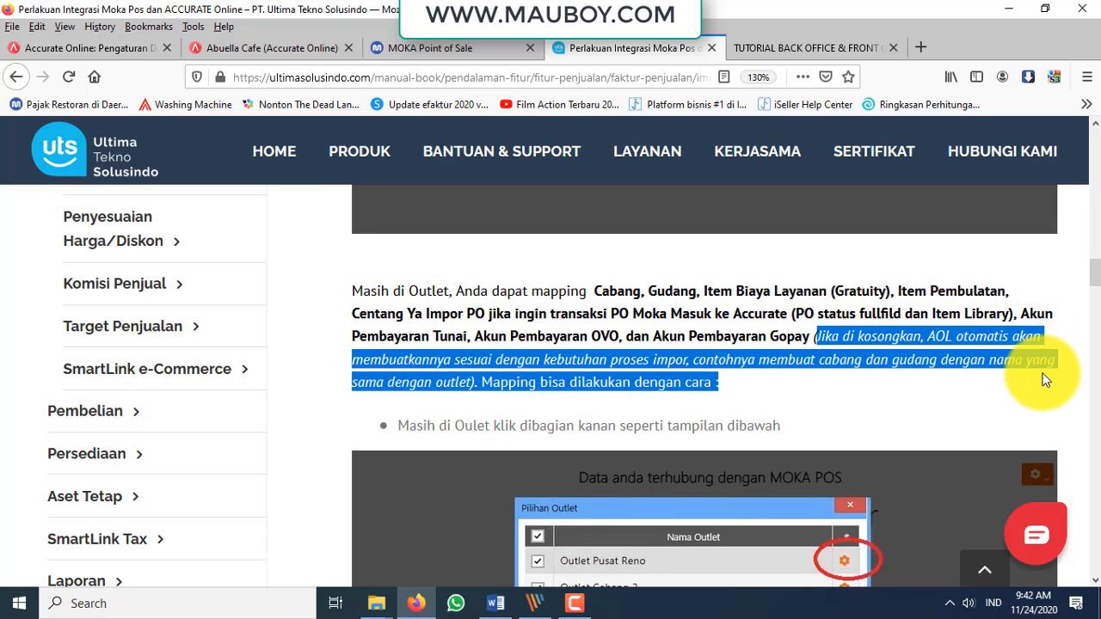
left_click(744, 368)
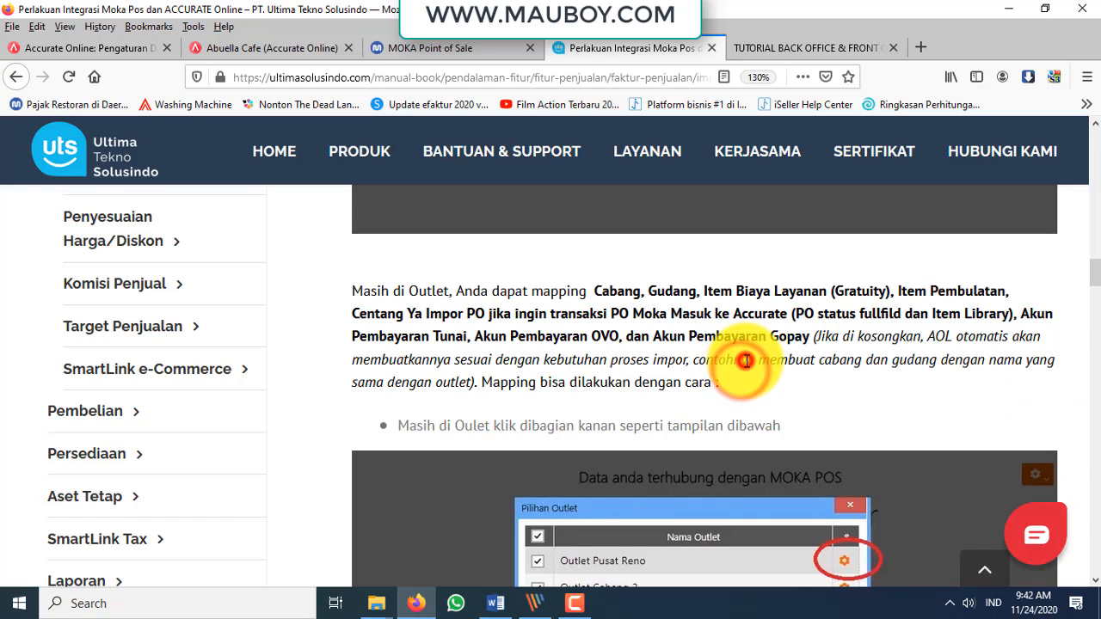
left_click_drag(728, 362, 777, 384)
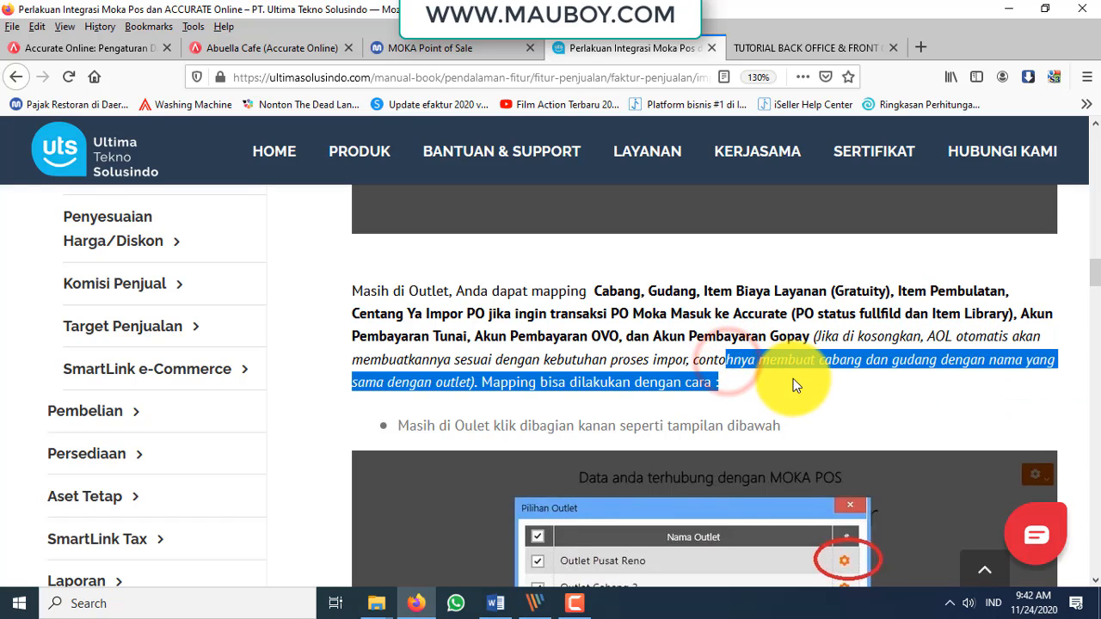
left_click(622, 382)
scroll(622, 382, "down", 10)
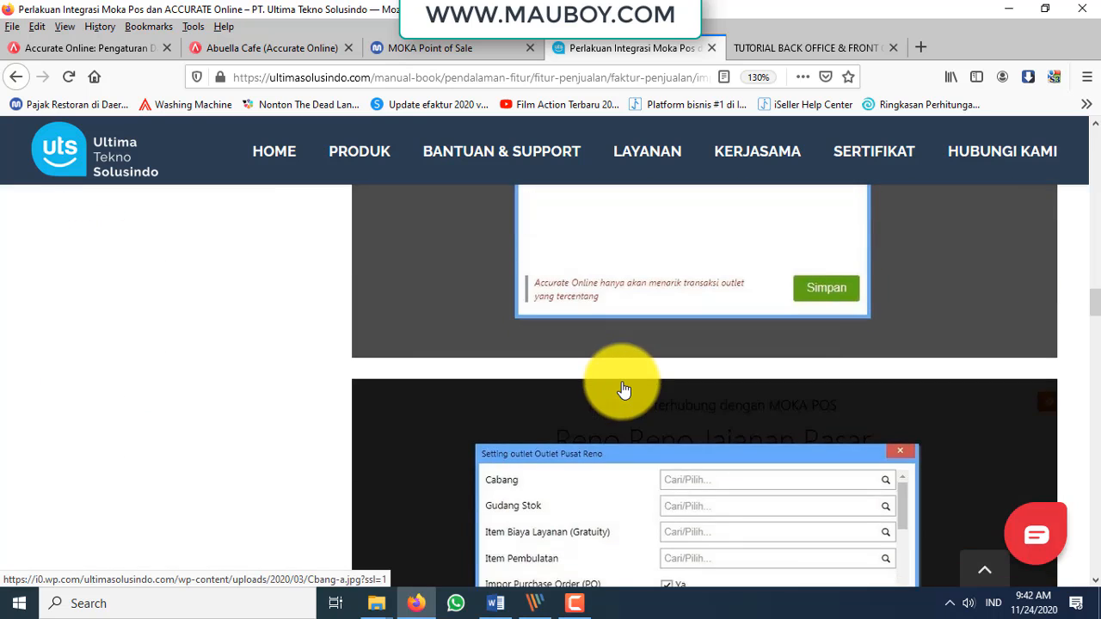
scroll(623, 383, "up", 5)
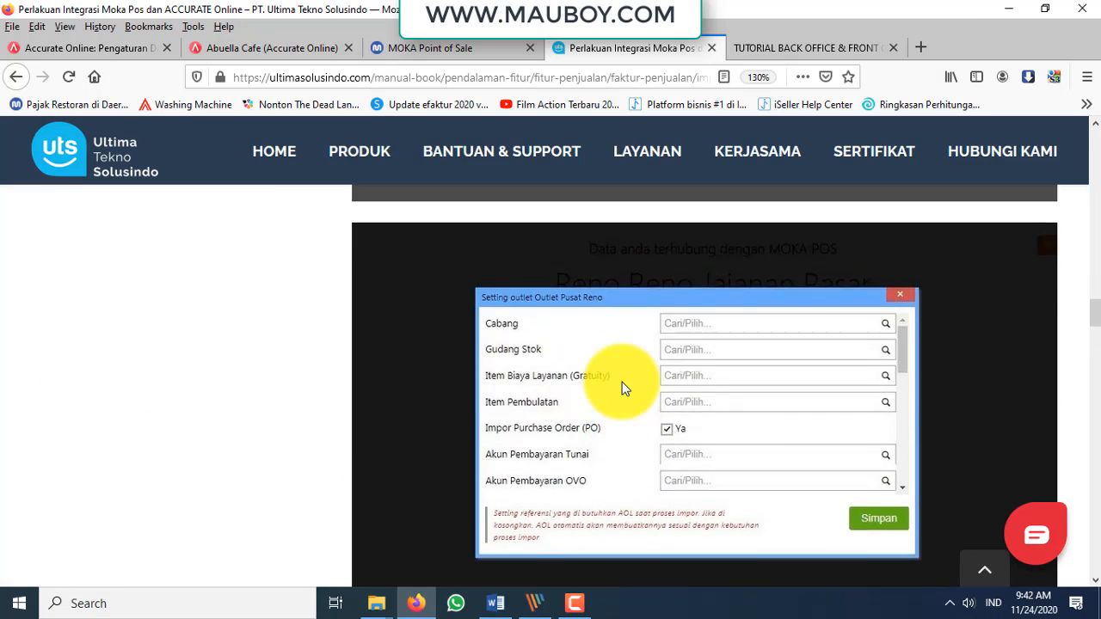
scroll(622, 383, "up", 5)
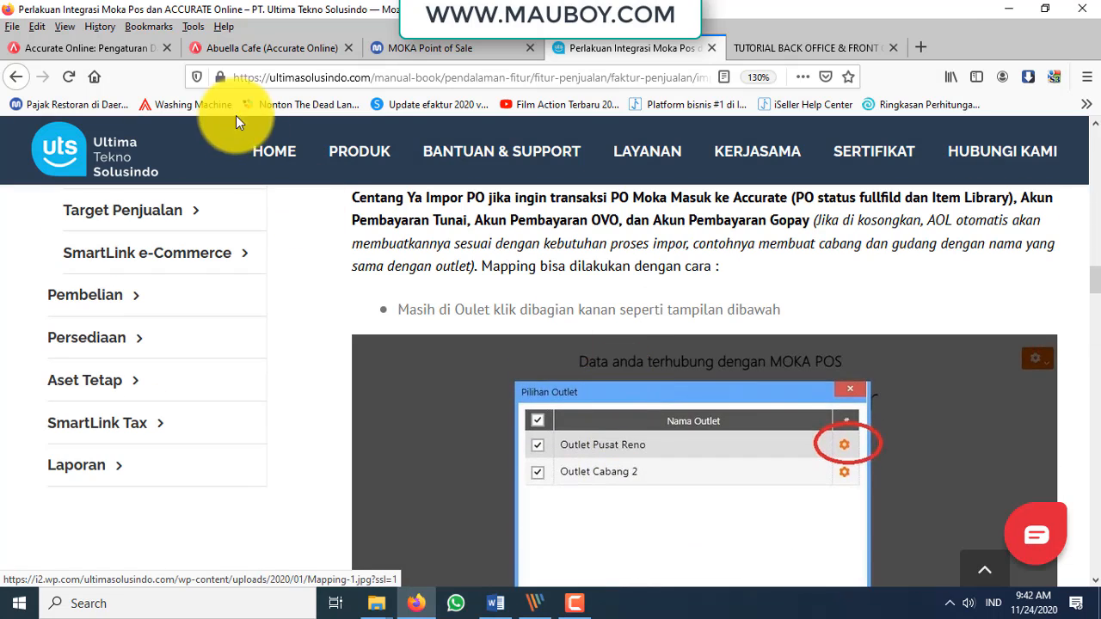
Look at the Kas & Bank account list under Akun Perkiraan in Accurate Online and return to the integration guide
left_click(238, 49)
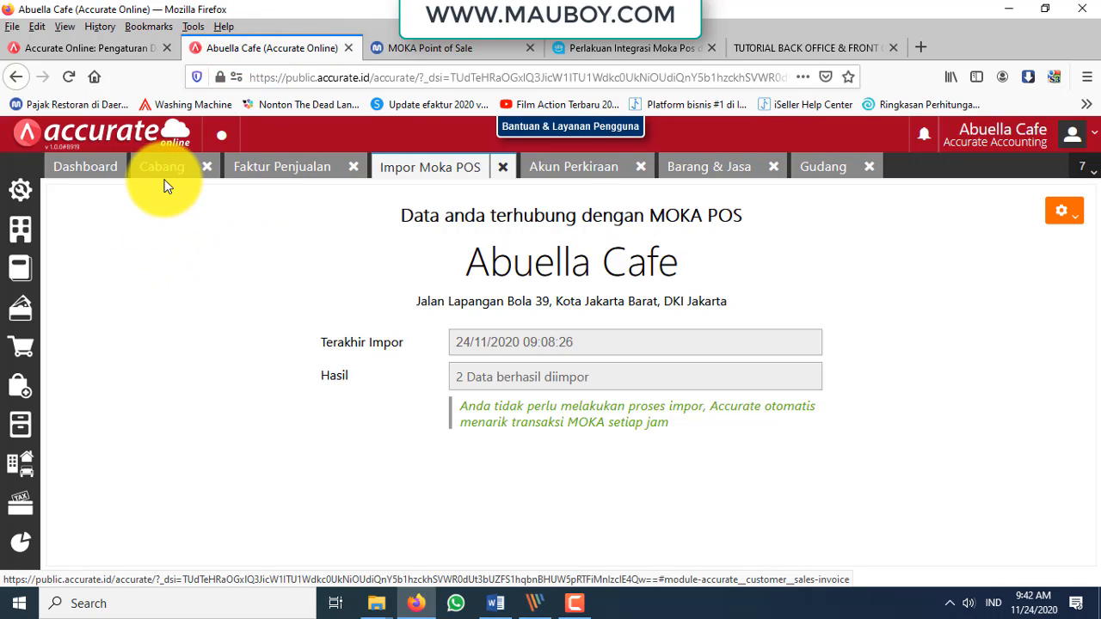
left_click(573, 166)
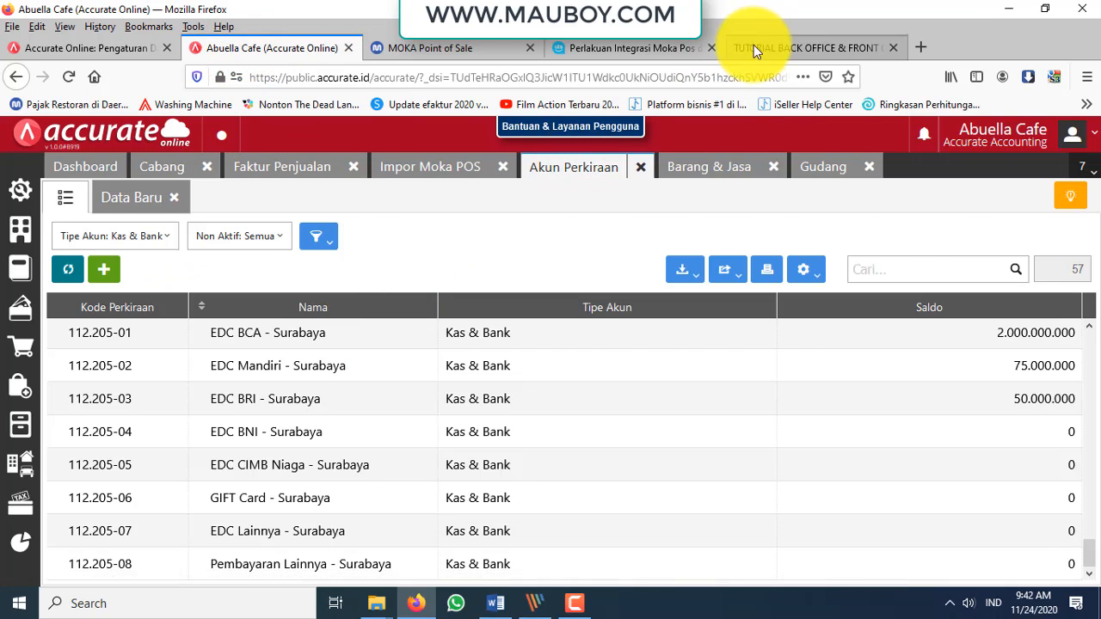
left_click(621, 48)
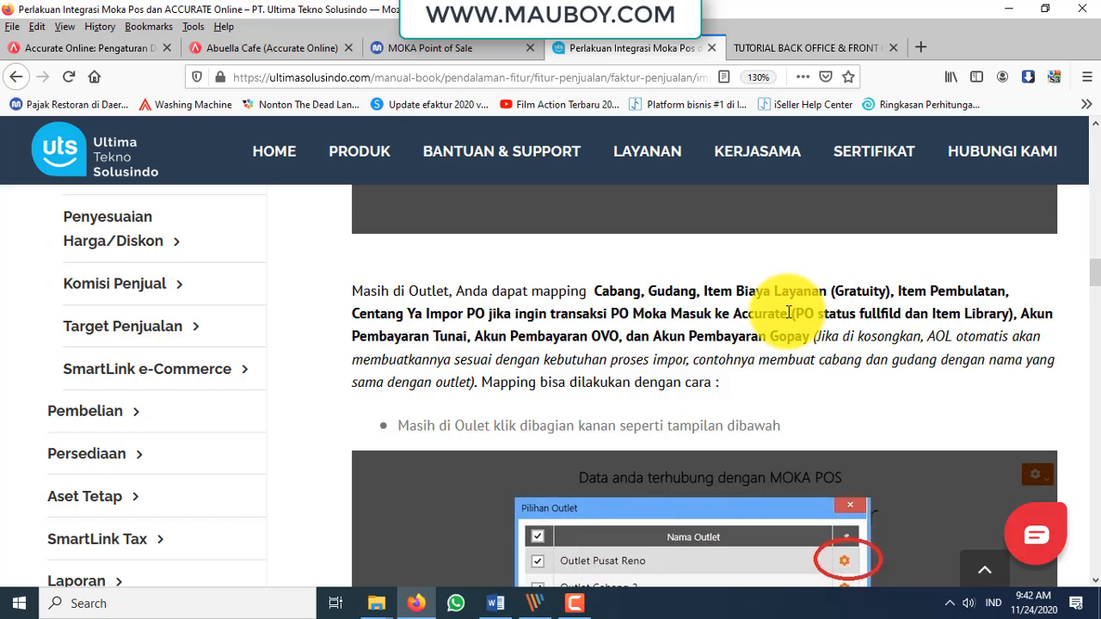
Open the Jakarta outlet's settings from Pilihan Outlet in Impor Moka POS, check its Impor Purchase Order (PO) option, and close them without saving
left_click(272, 47)
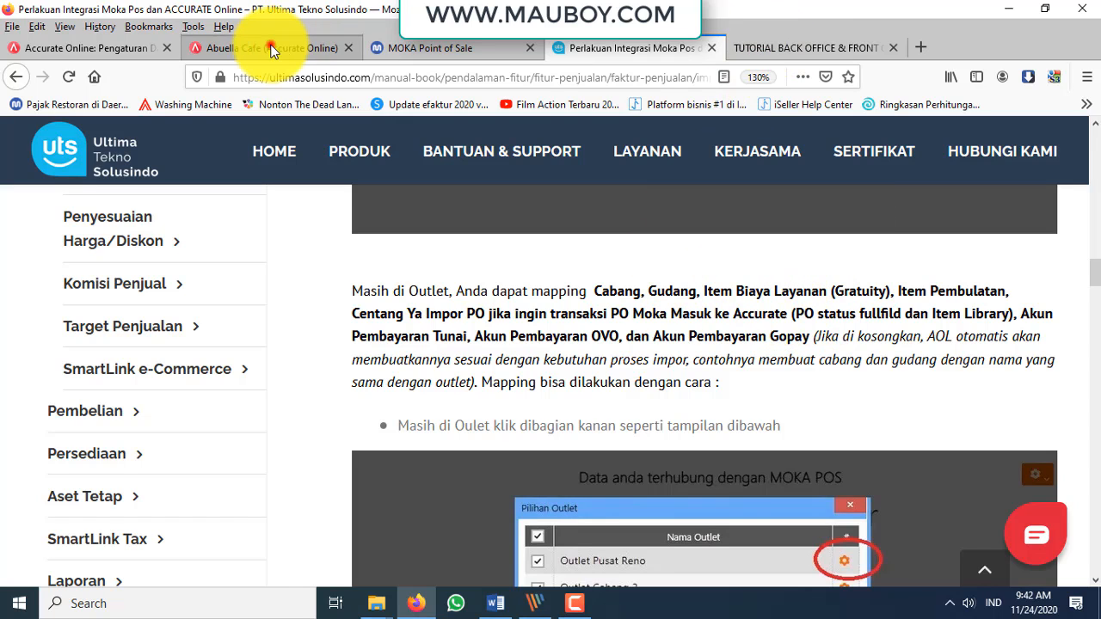
left_click(447, 167)
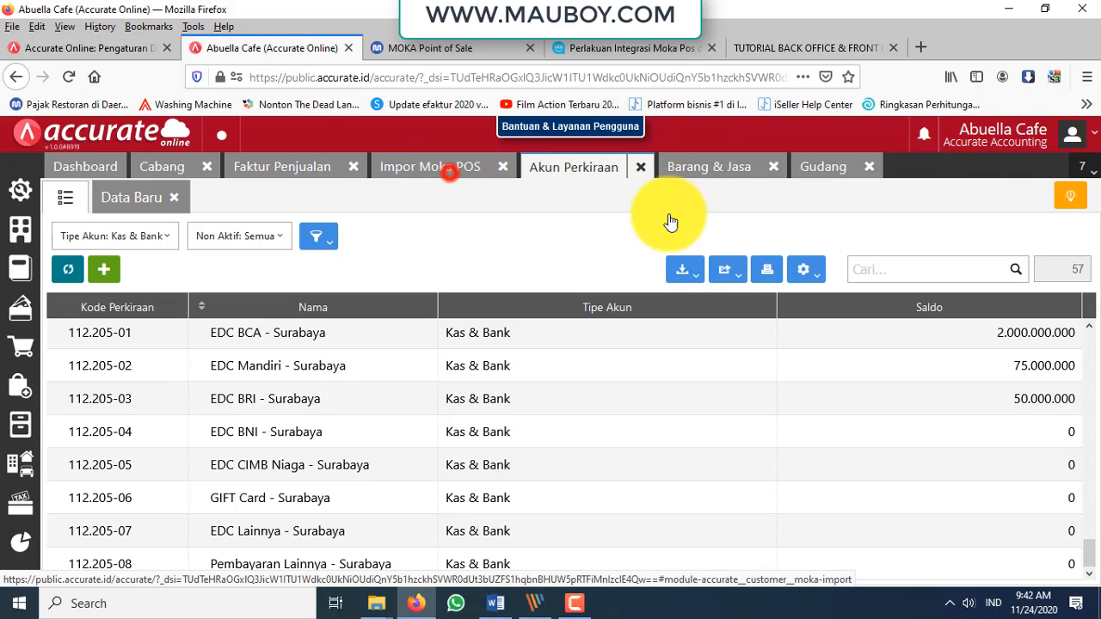
left_click(1065, 214)
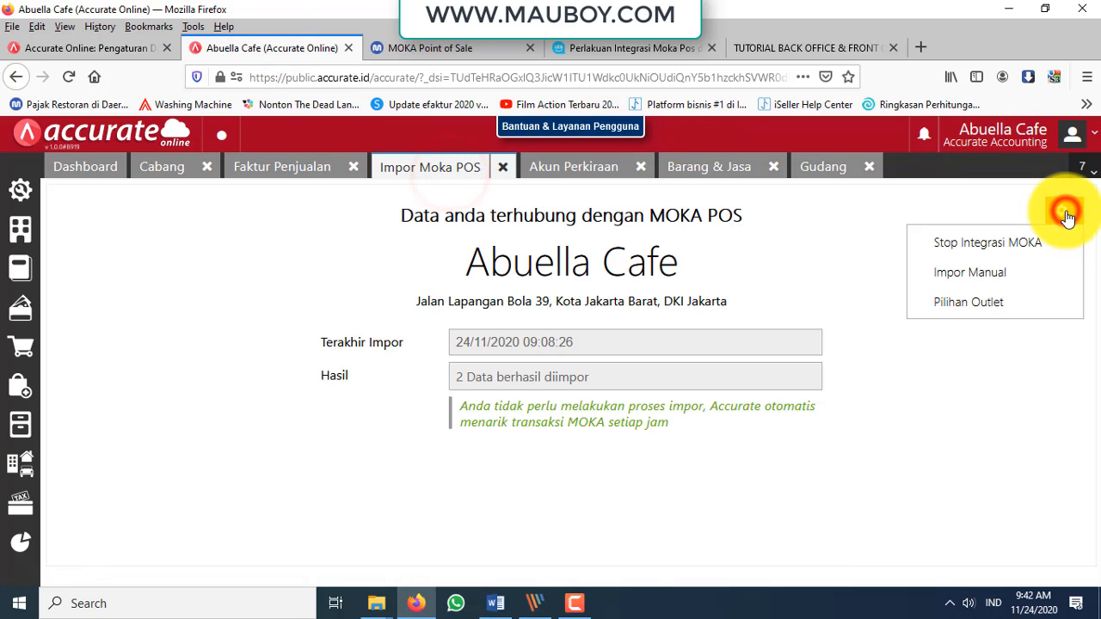
left_click(1005, 301)
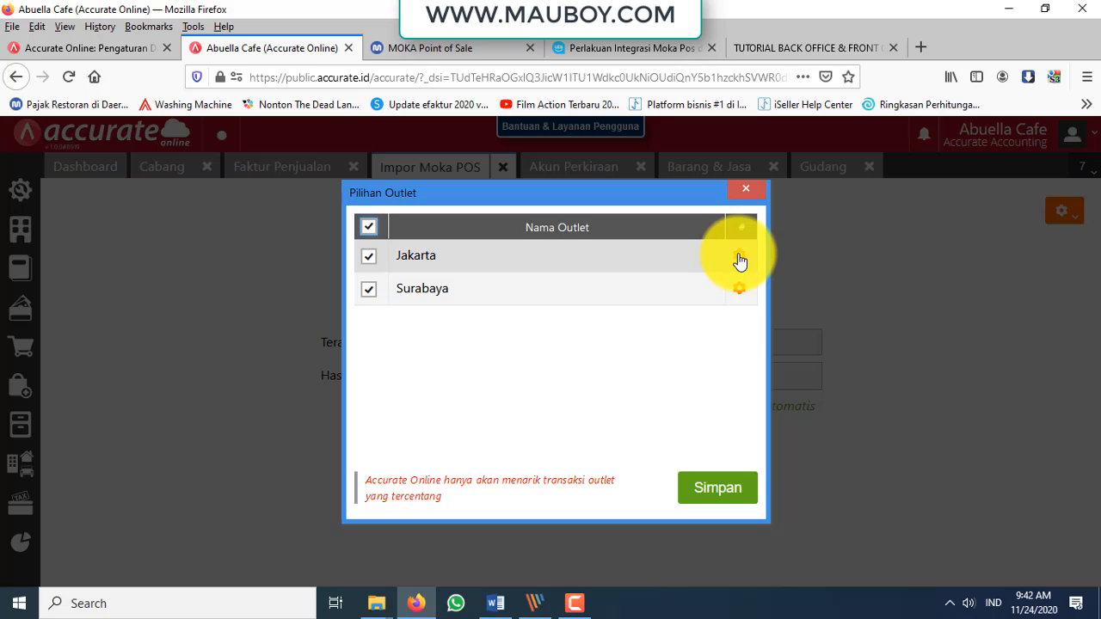
left_click(740, 258)
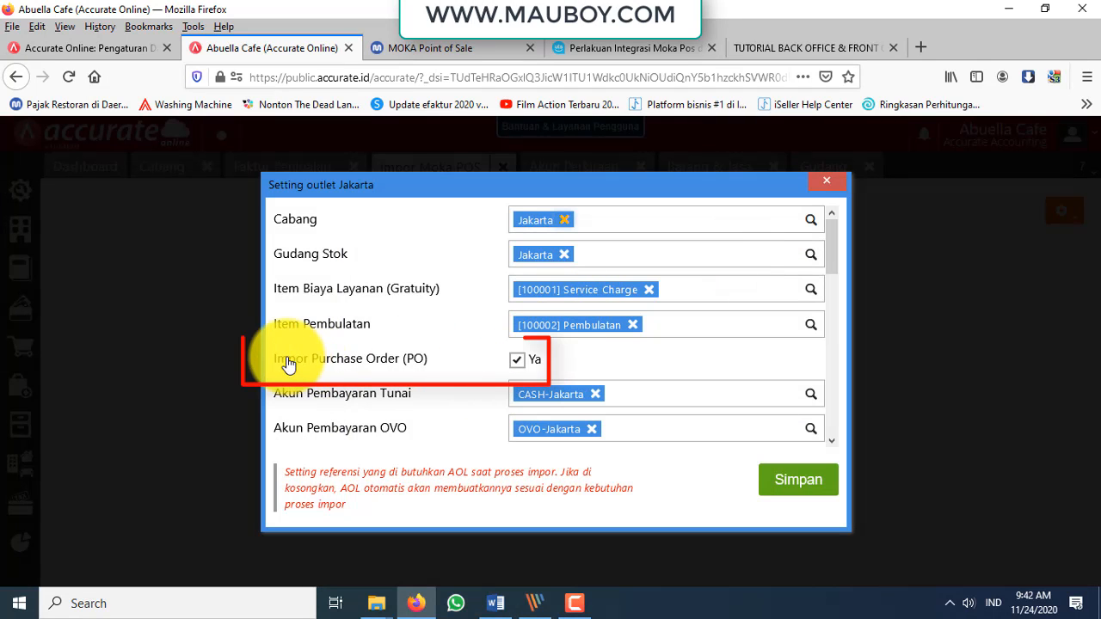
left_click_drag(269, 353, 326, 360)
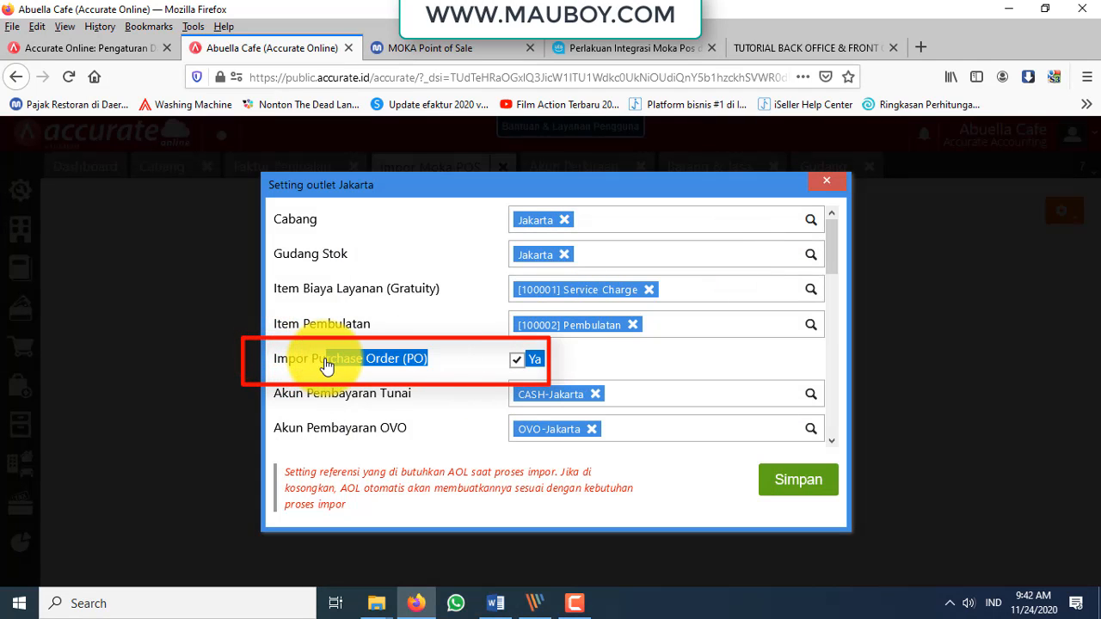
left_click(475, 350)
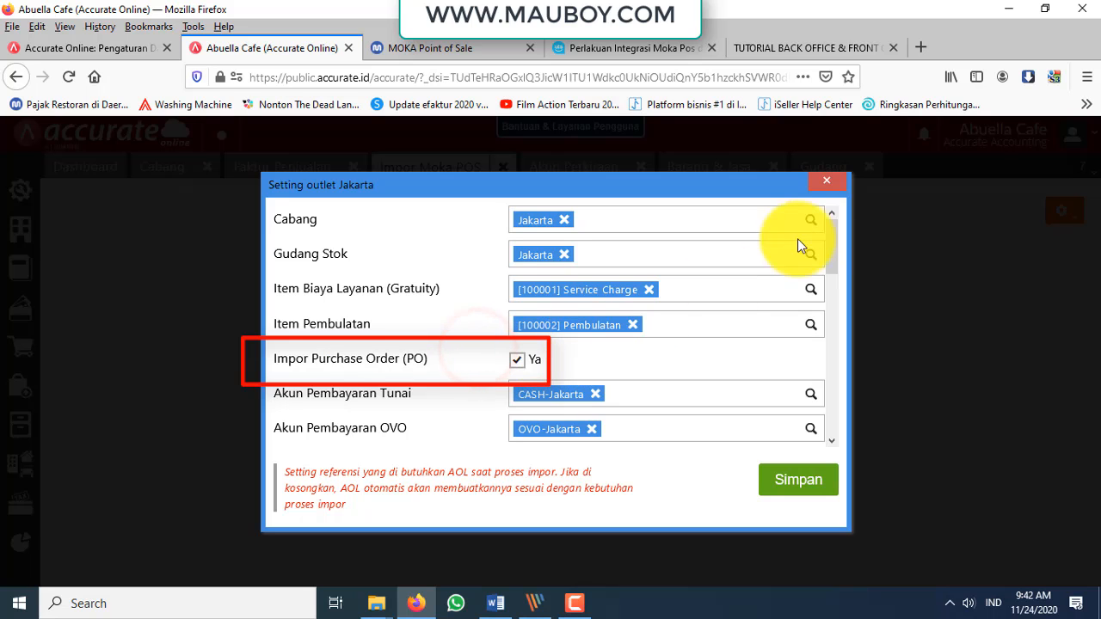
left_click(831, 183)
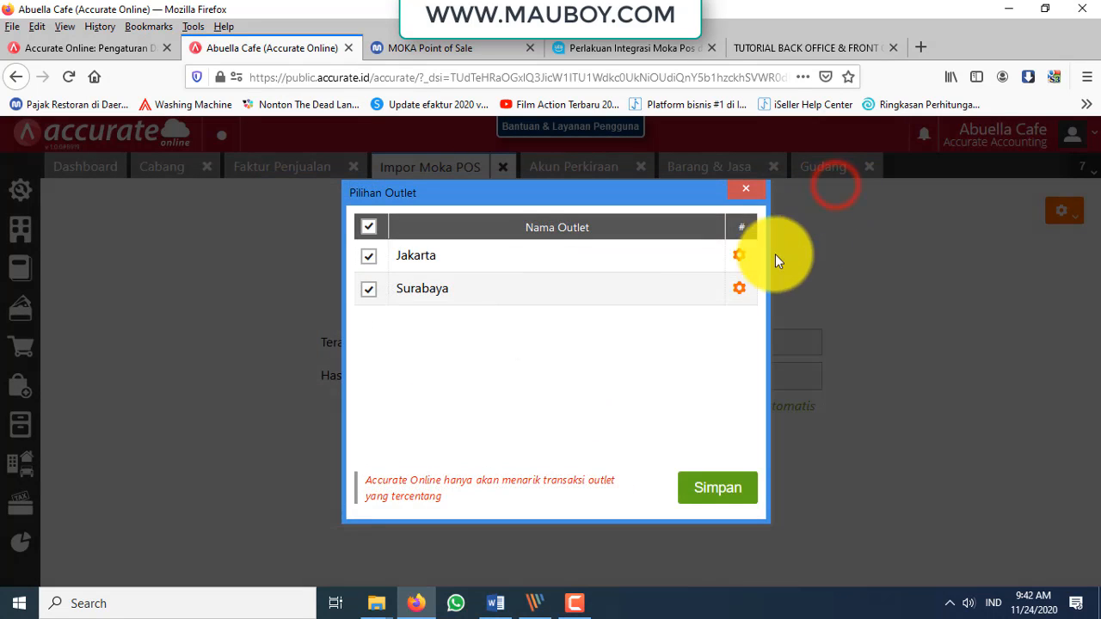
View the Surabaya outlet's settings without saving, close Pilihan Outlet, and return to the guide's passage on importing purchase orders
left_click(737, 287)
left_click(827, 191)
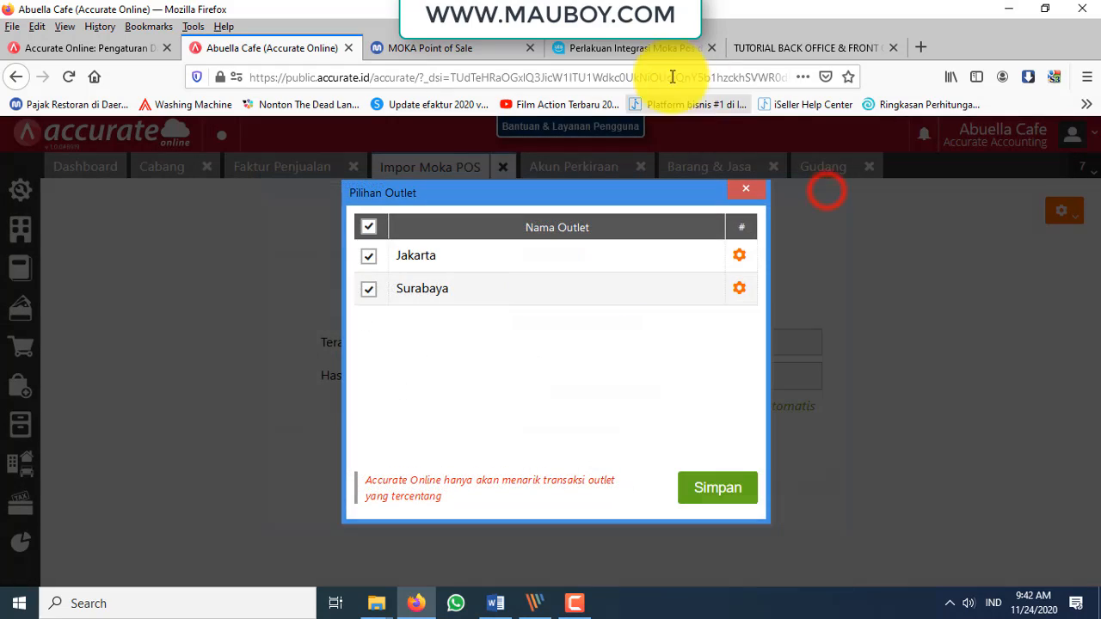
left_click(746, 186)
left_click(655, 50)
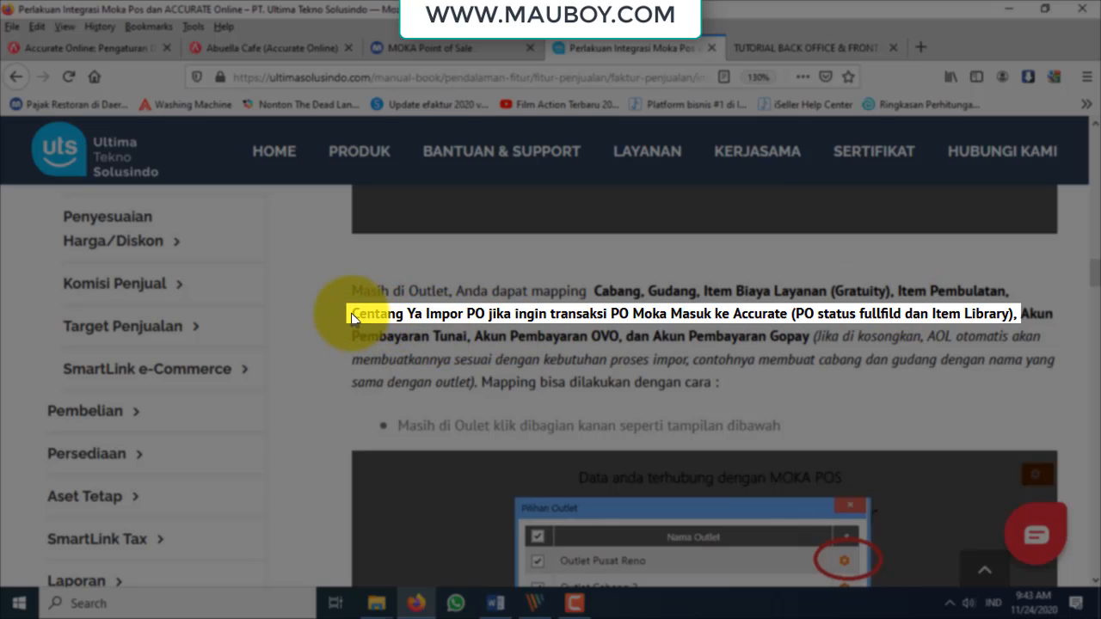
Highlight the guide's passage on ticking Impor PO, covering the PO status and Item Library conditions
left_click_drag(356, 313, 635, 313)
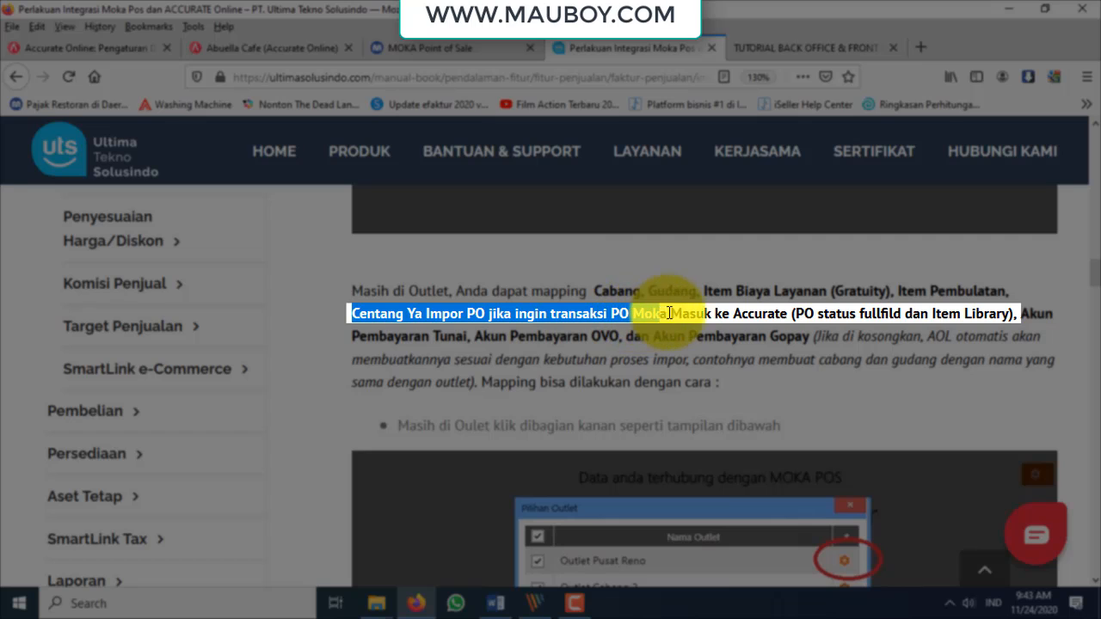
left_click_drag(707, 313, 857, 314)
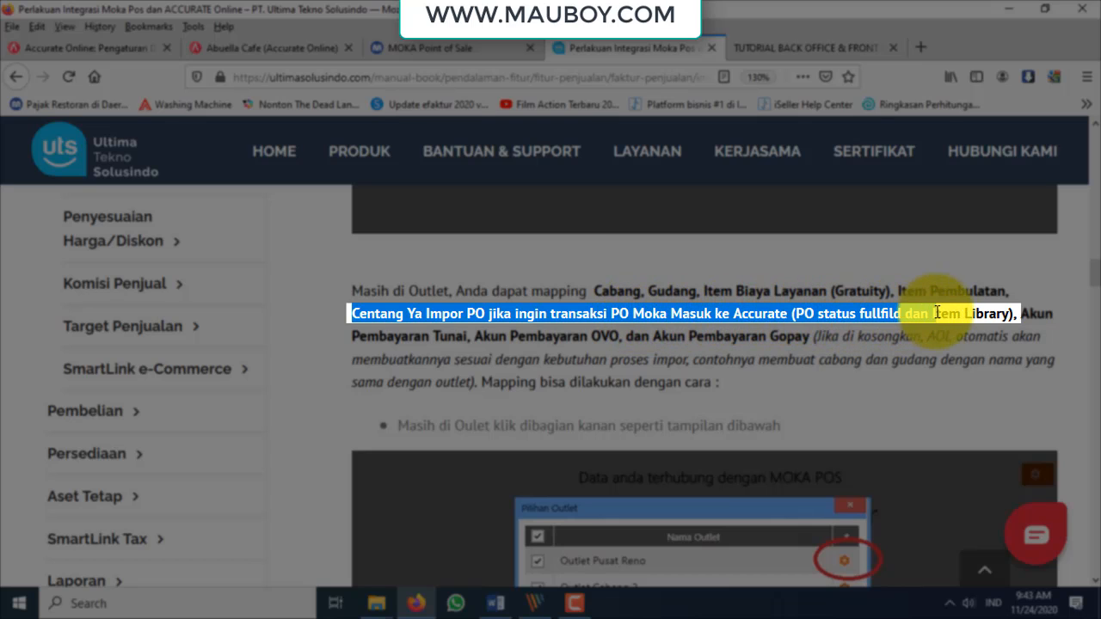
left_click_drag(978, 313, 1014, 313)
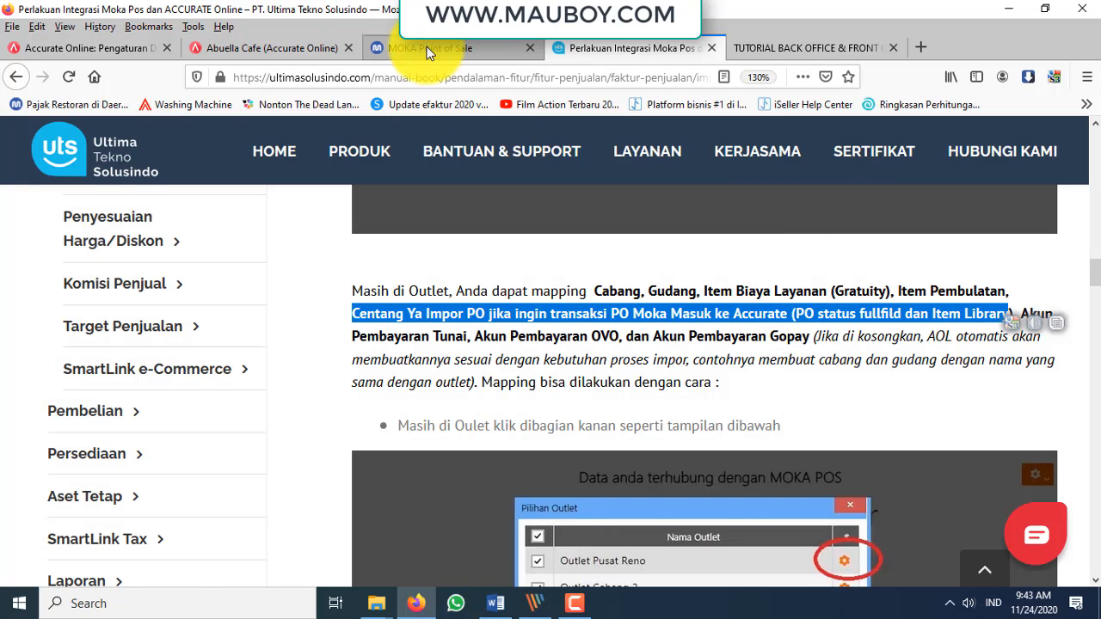
Switch to the MOKA back office and open the Item Library
left_click(430, 47)
scroll(105, 444, "up", 4)
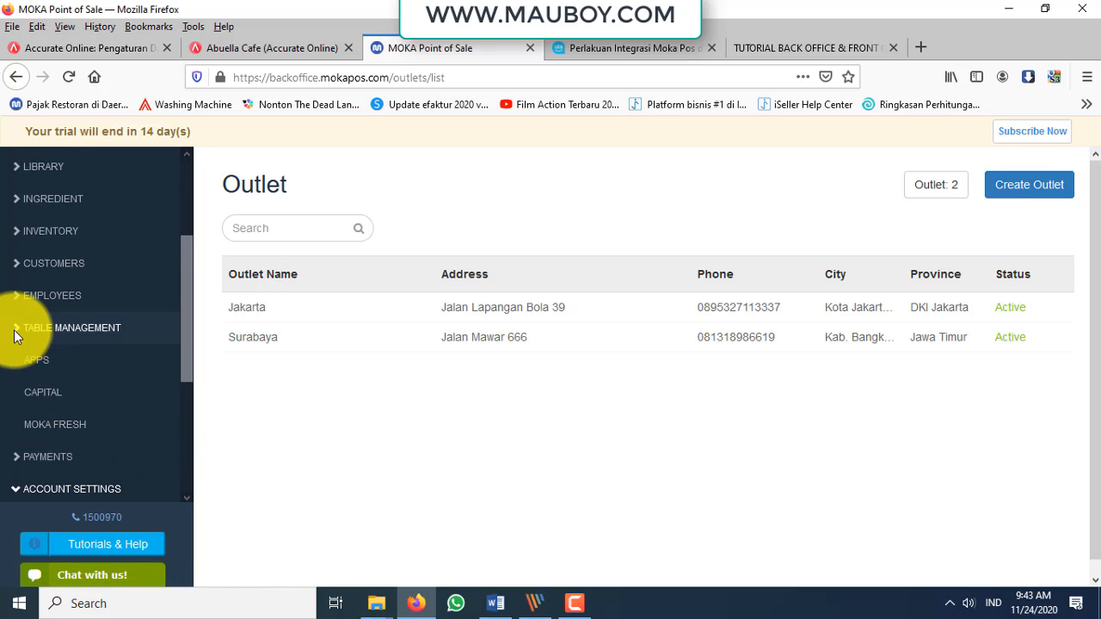
scroll(14, 330, "up", 2)
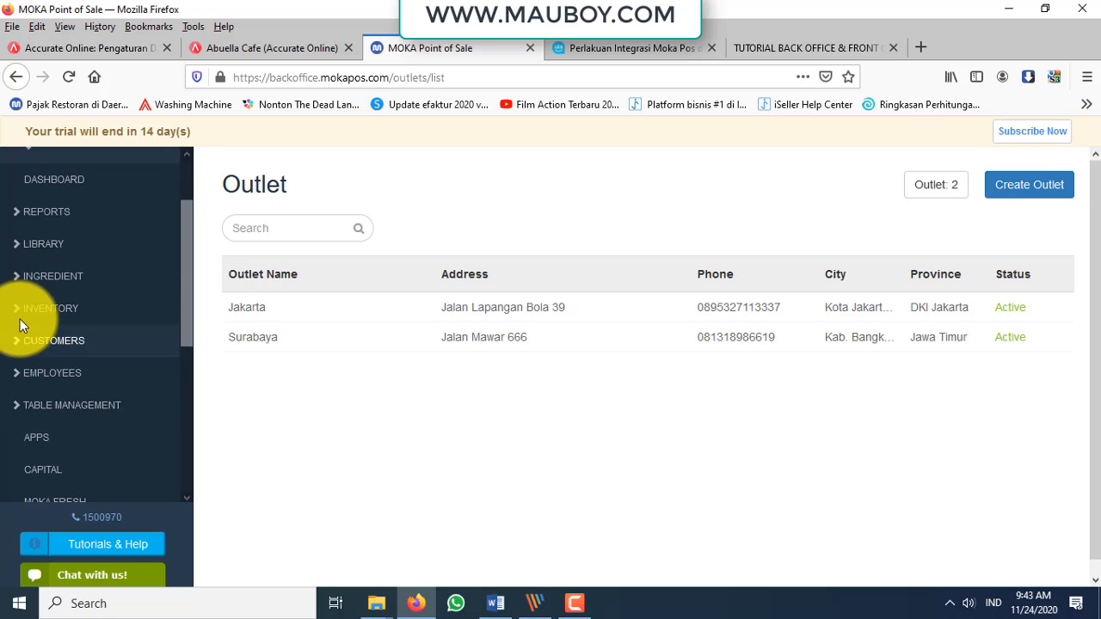
left_click(17, 244)
left_click(63, 277)
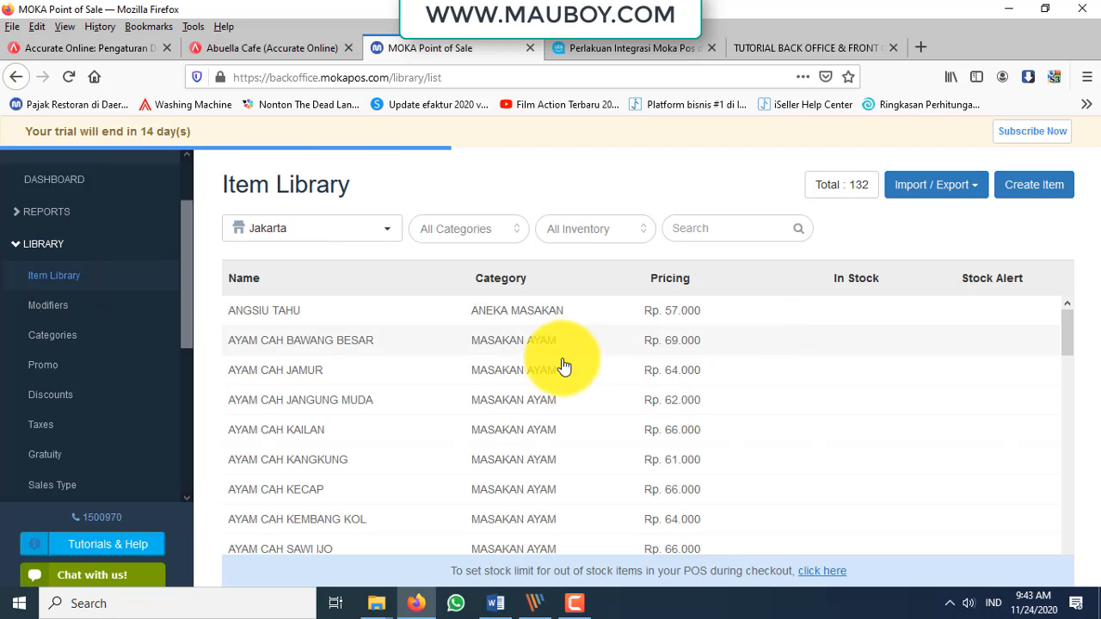
Open the Ingredient Library briefly, return to the Item Library, and browse the Jakarta outlet's menu items
left_click(15, 248)
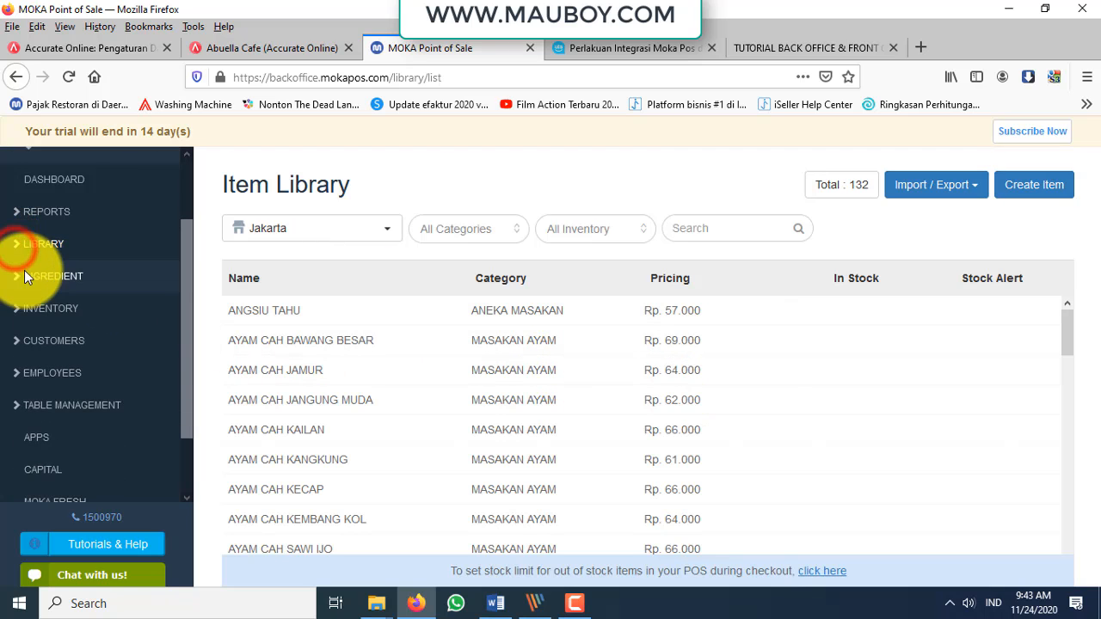
left_click(19, 278)
left_click(72, 312)
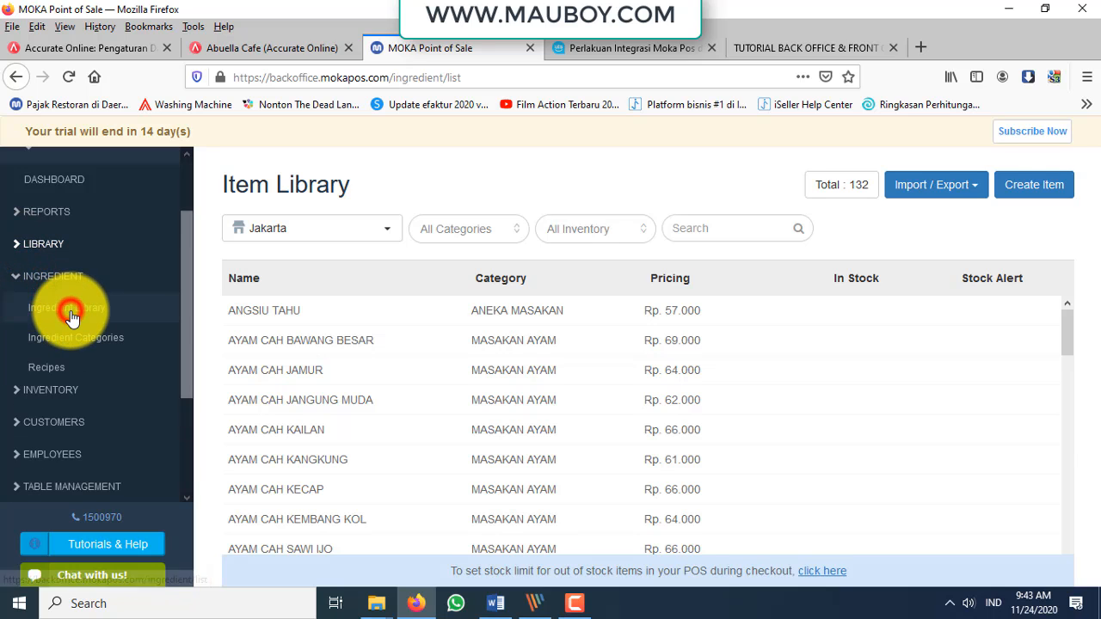
left_click(39, 245)
left_click(51, 281)
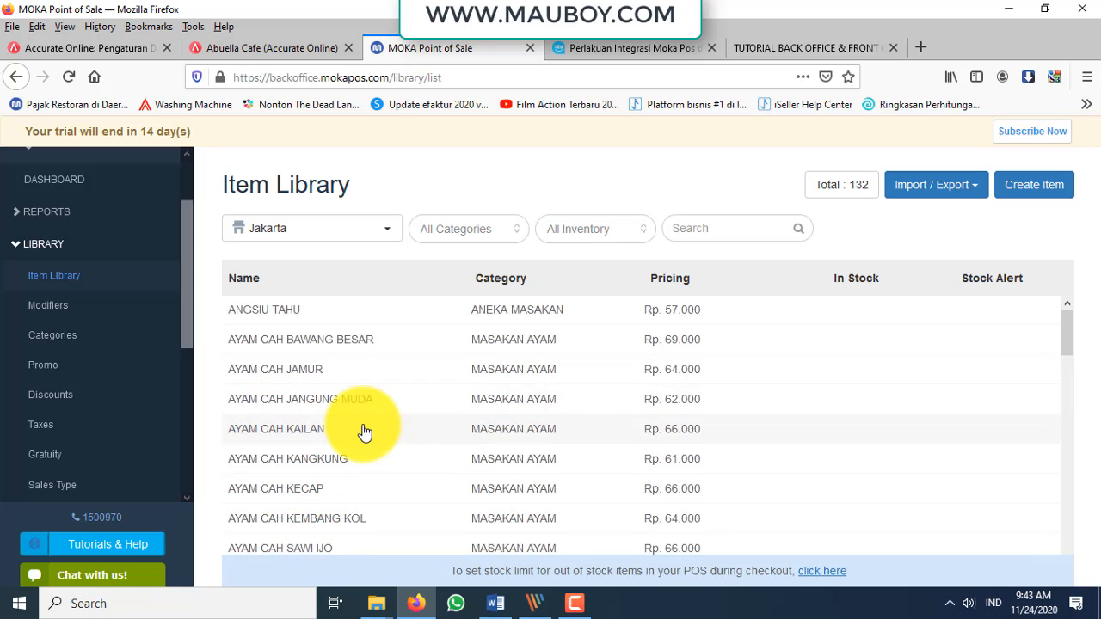
scroll(363, 430, "down", 2)
scroll(404, 418, "down", 2)
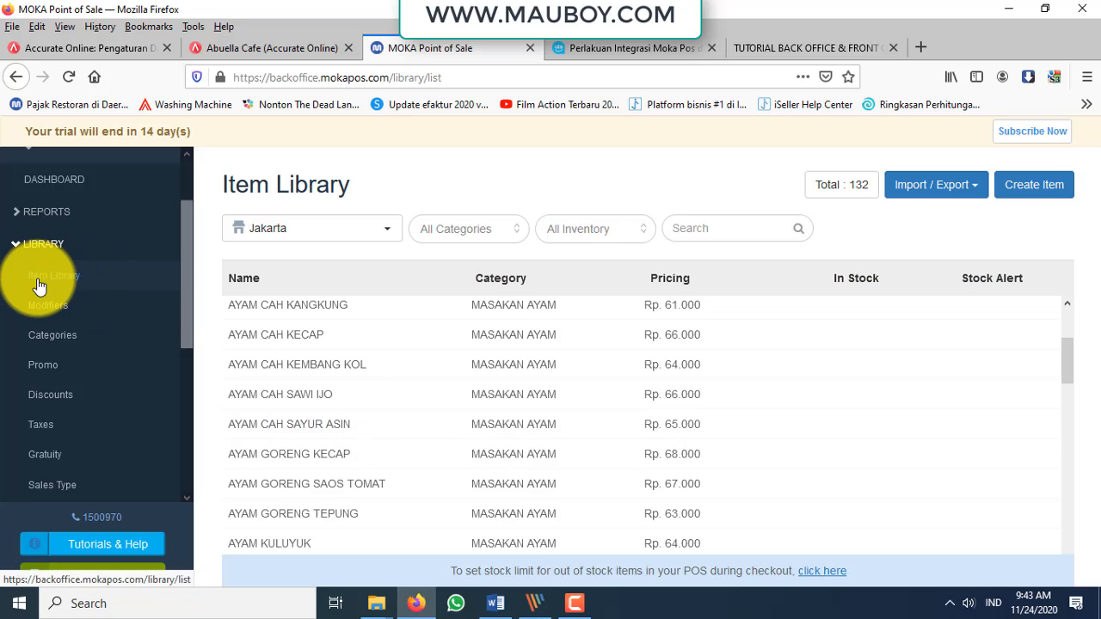
Open the Ingredient Library and browse the Jakarta outlet's ingredients with their categories, stock and units
left_click(19, 245)
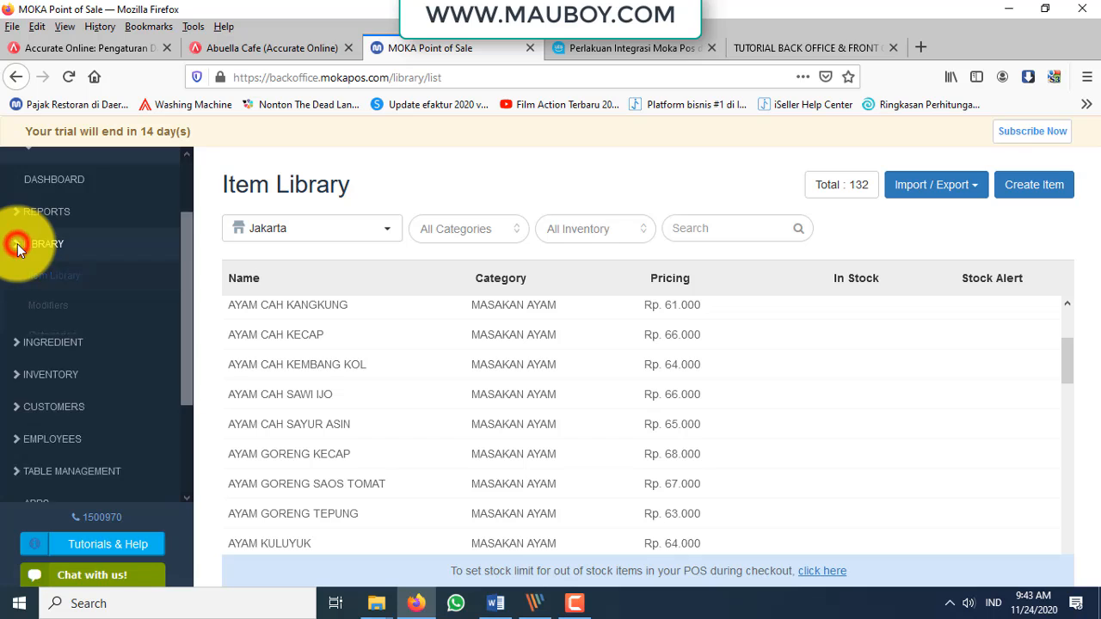
left_click(12, 276)
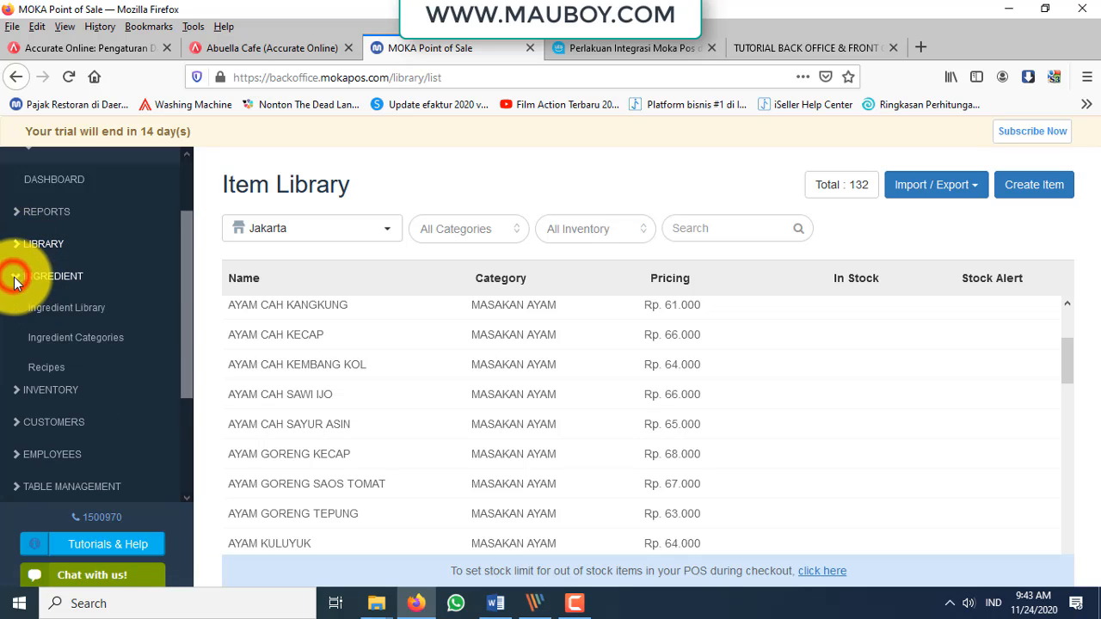
left_click(67, 308)
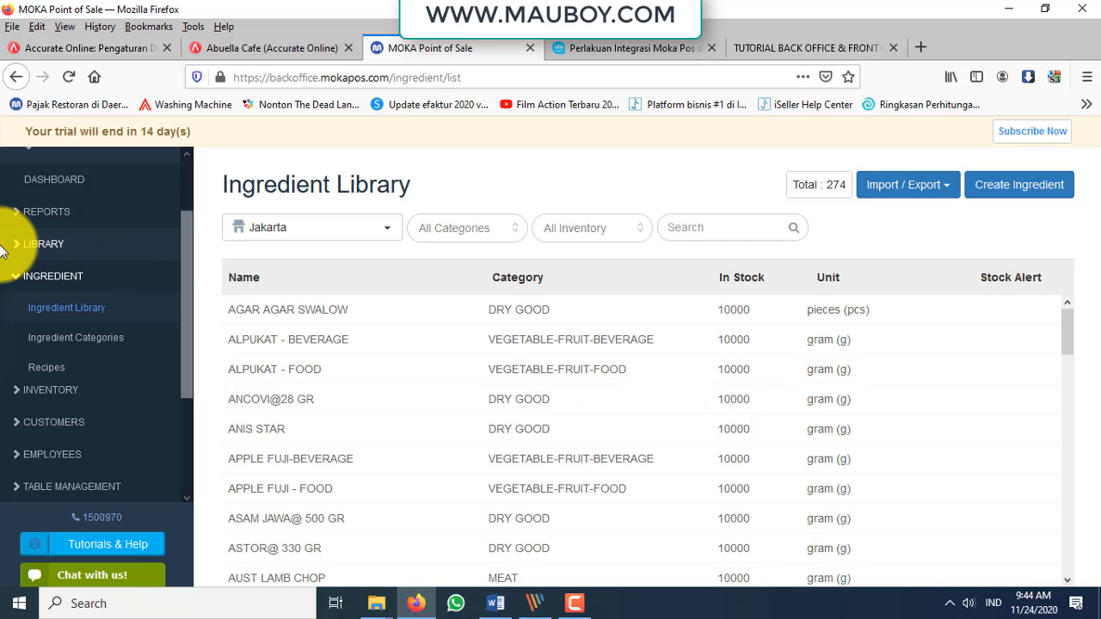
scroll(332, 442, "down", 3)
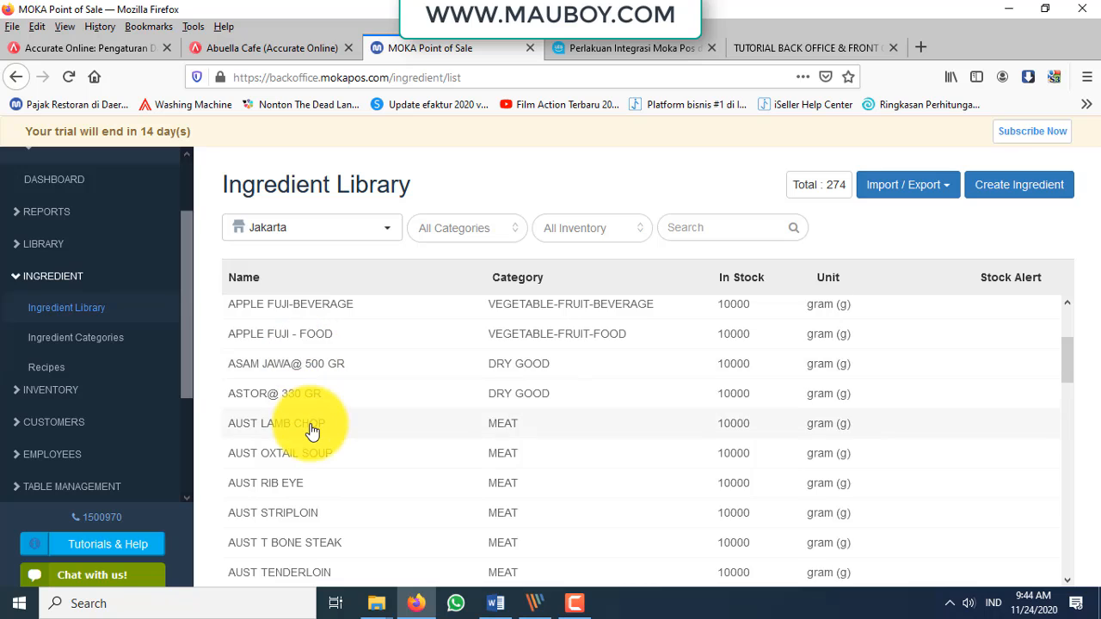
scroll(310, 430, "down", 3)
scroll(313, 431, "down", 3)
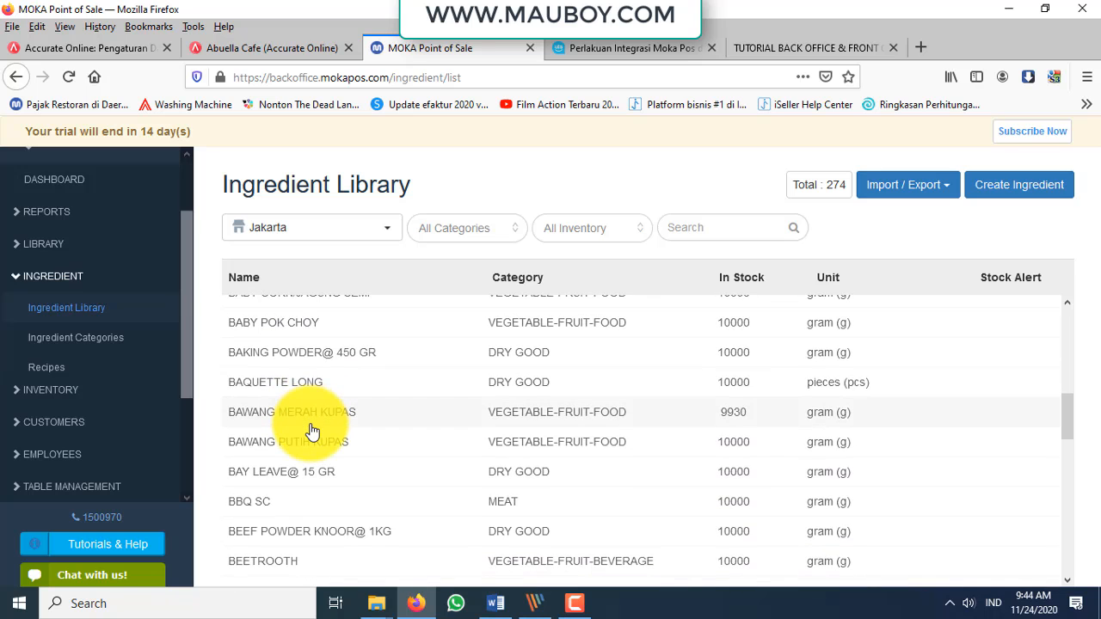
scroll(293, 439, "down", 2)
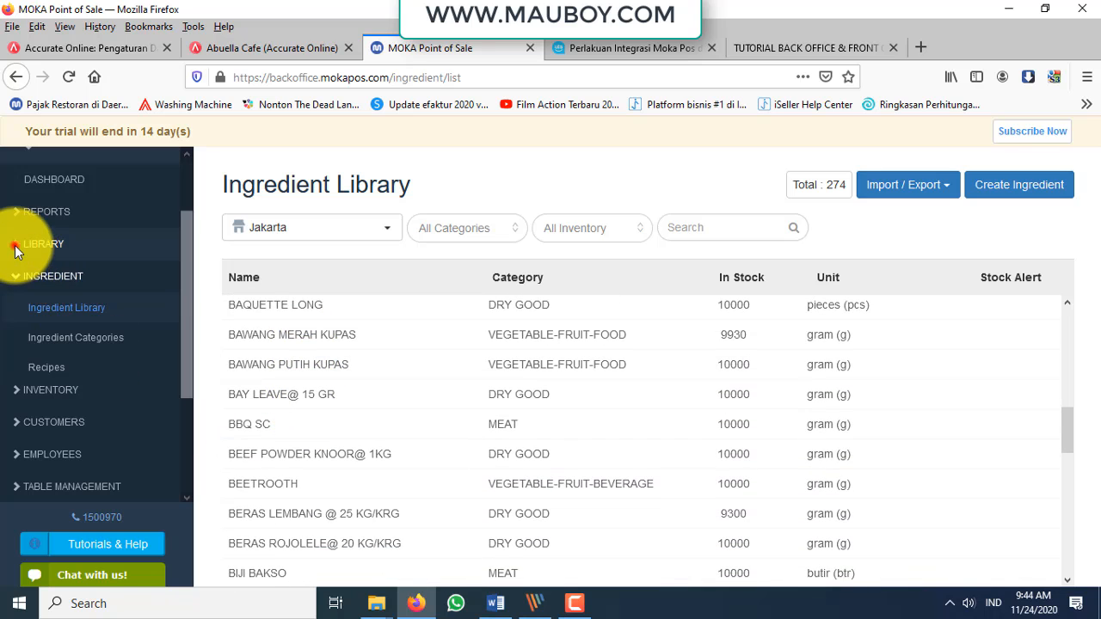
Reopen the Item Library and switch back to the integration guide's passage on importing purchase orders
left_click(16, 246)
left_click(49, 277)
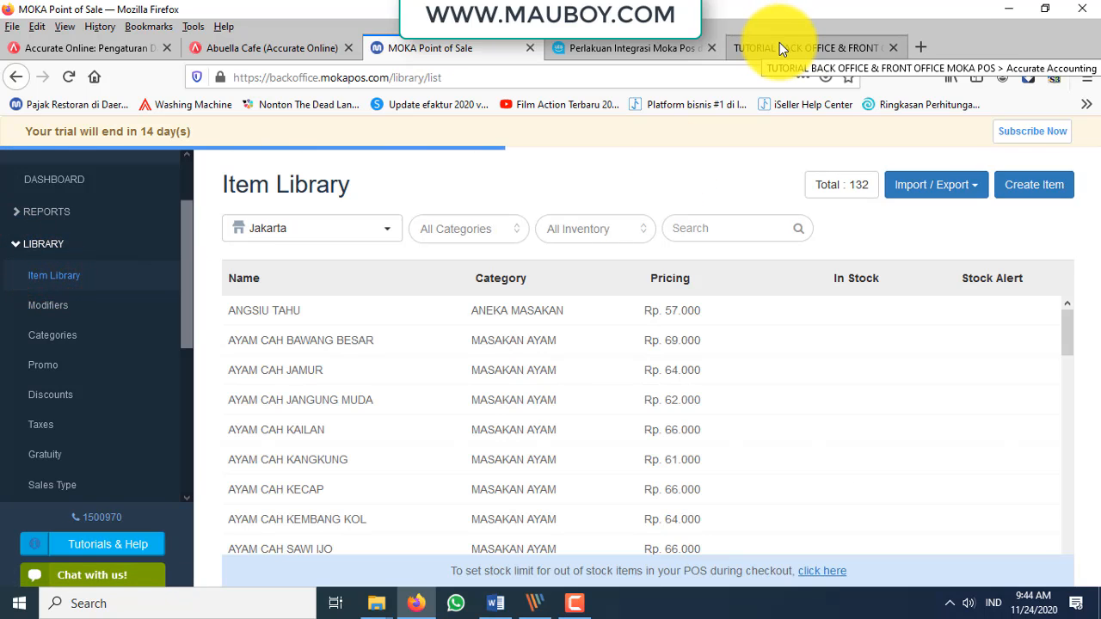
left_click(635, 47)
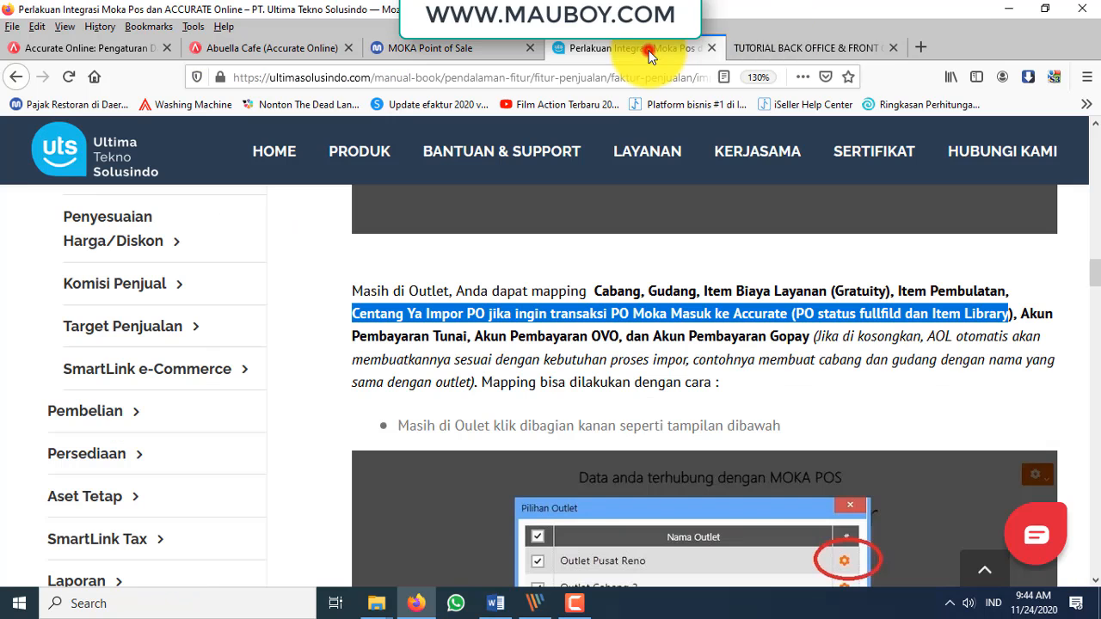
left_click(844, 323)
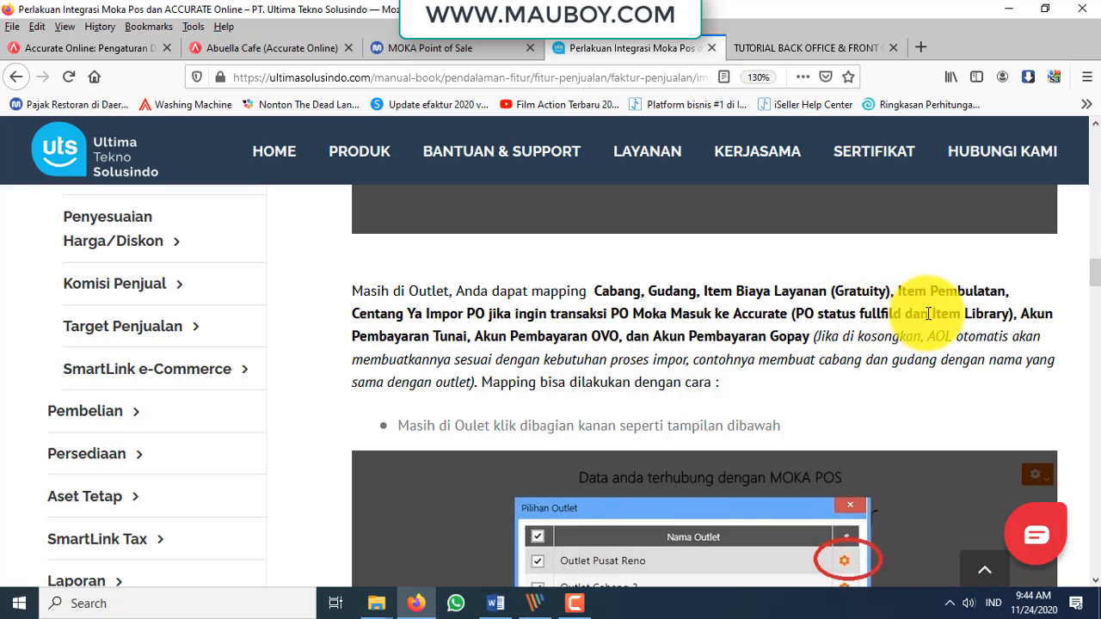
Highlight the words "Item Library" and "fullfild" in the guide's purchase order import condition
left_click_drag(928, 313, 1010, 313)
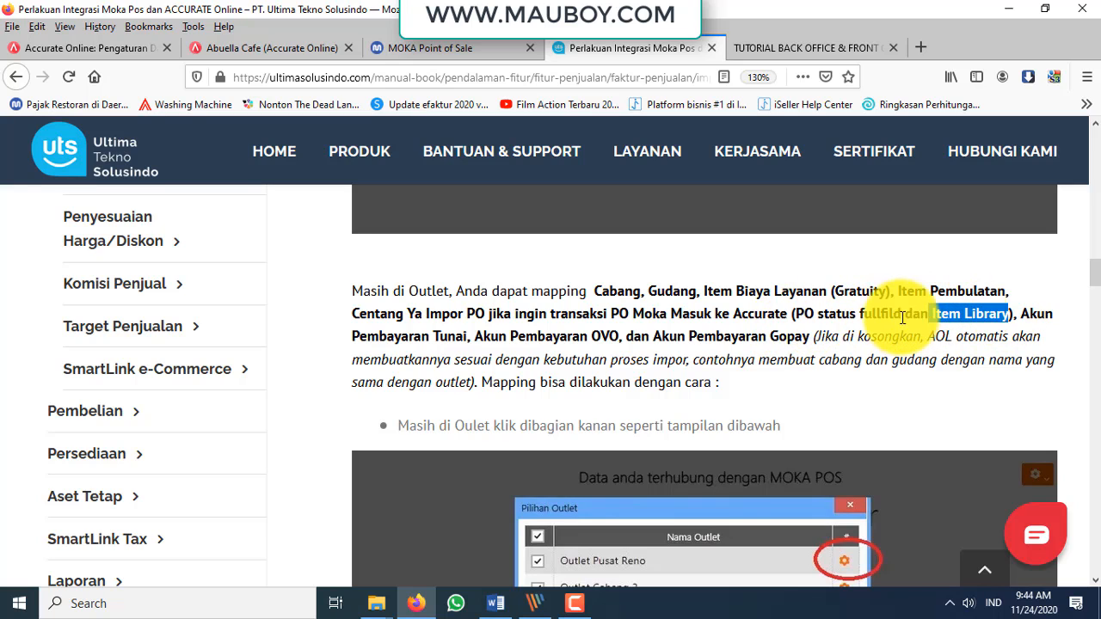
left_click(875, 314)
left_click_drag(860, 312, 901, 314)
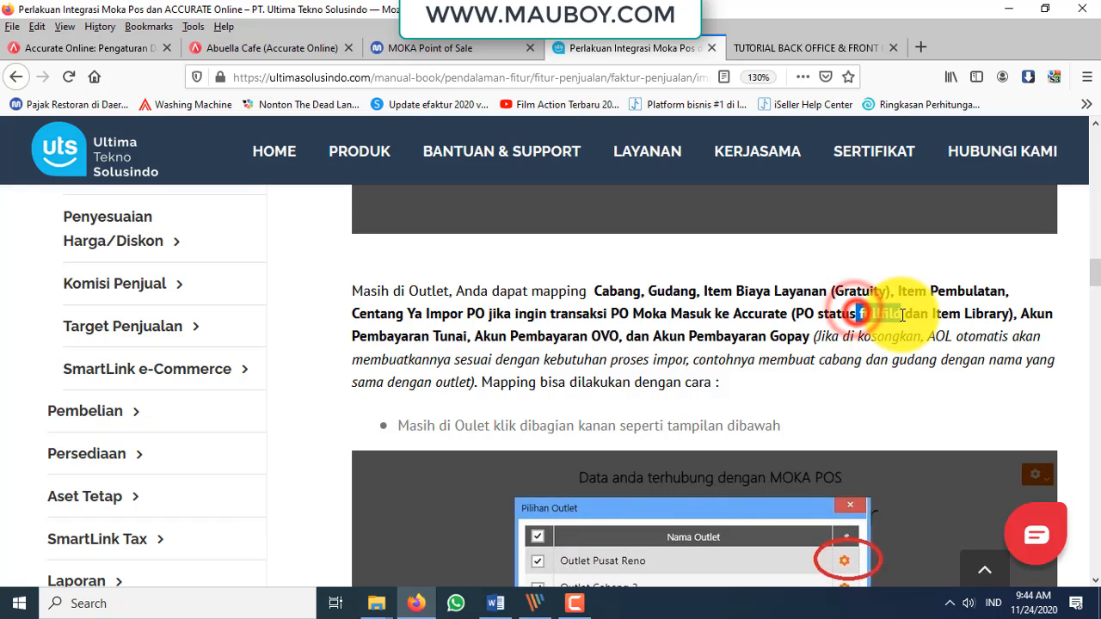
double_click(859, 312)
left_click(598, 314)
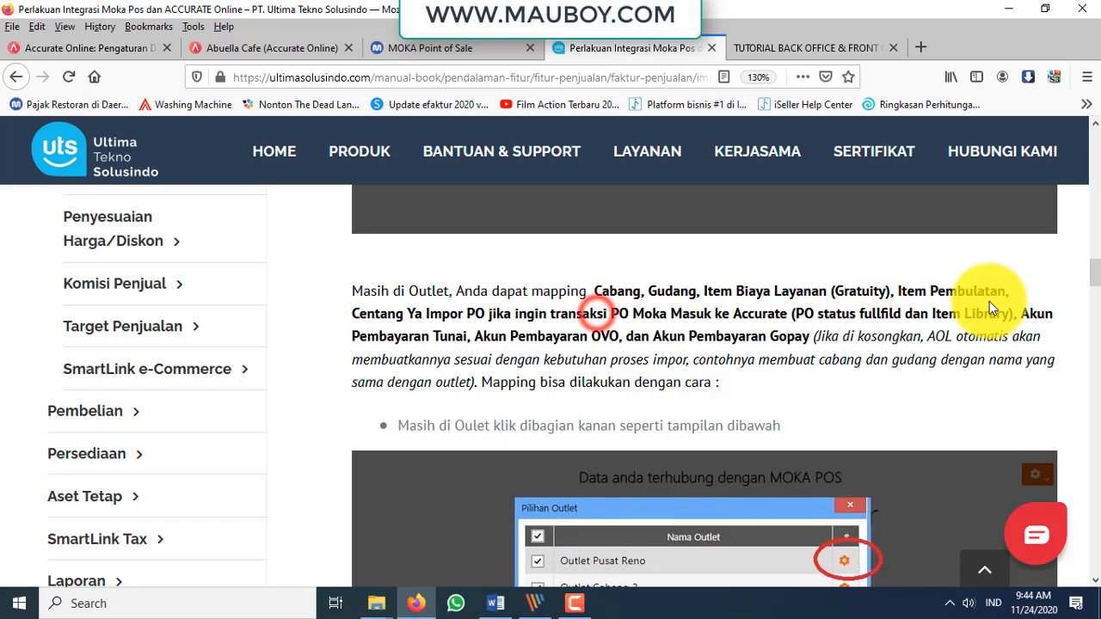
left_click_drag(931, 313, 1013, 314)
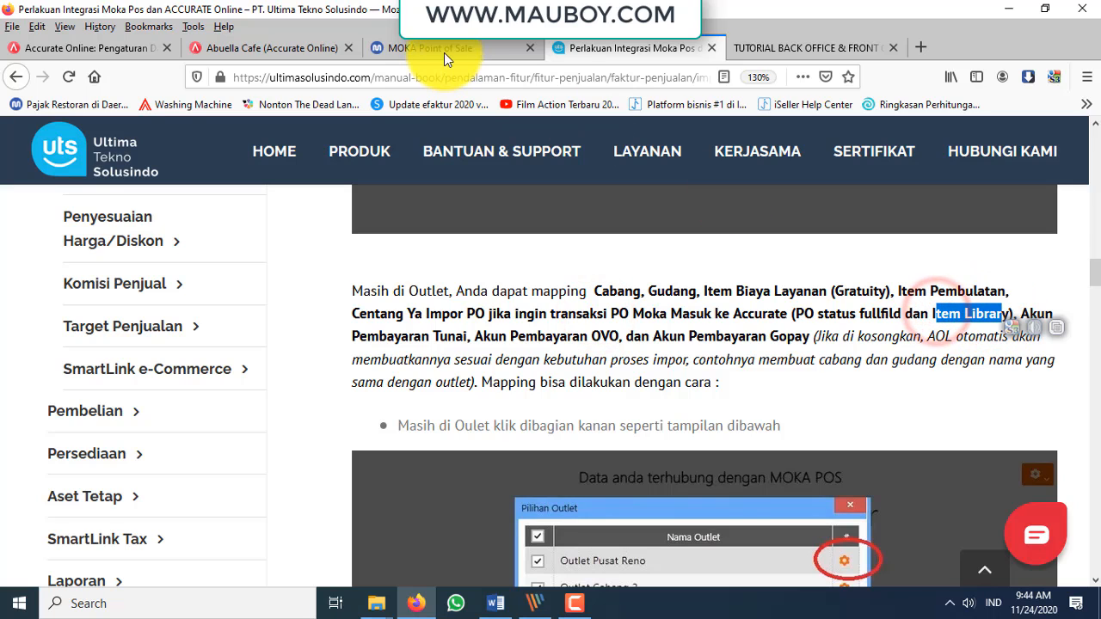
View the Ingredient Library in the MOKA back office again and return to the guide to highlight the PO status condition
left_click(446, 49)
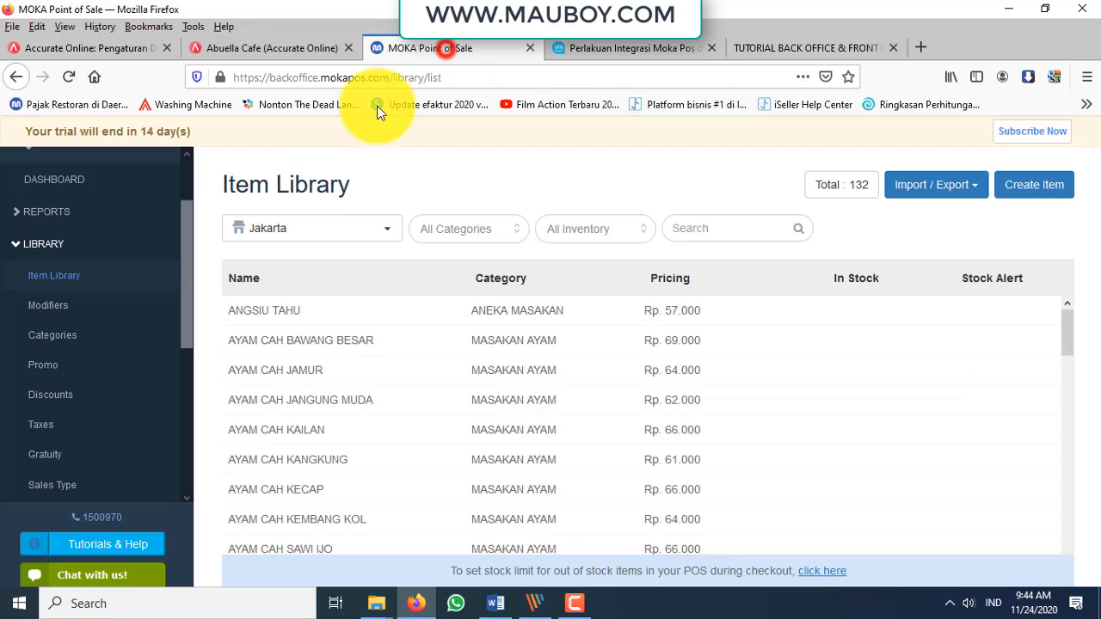
left_click(20, 245)
left_click(23, 277)
left_click(84, 310)
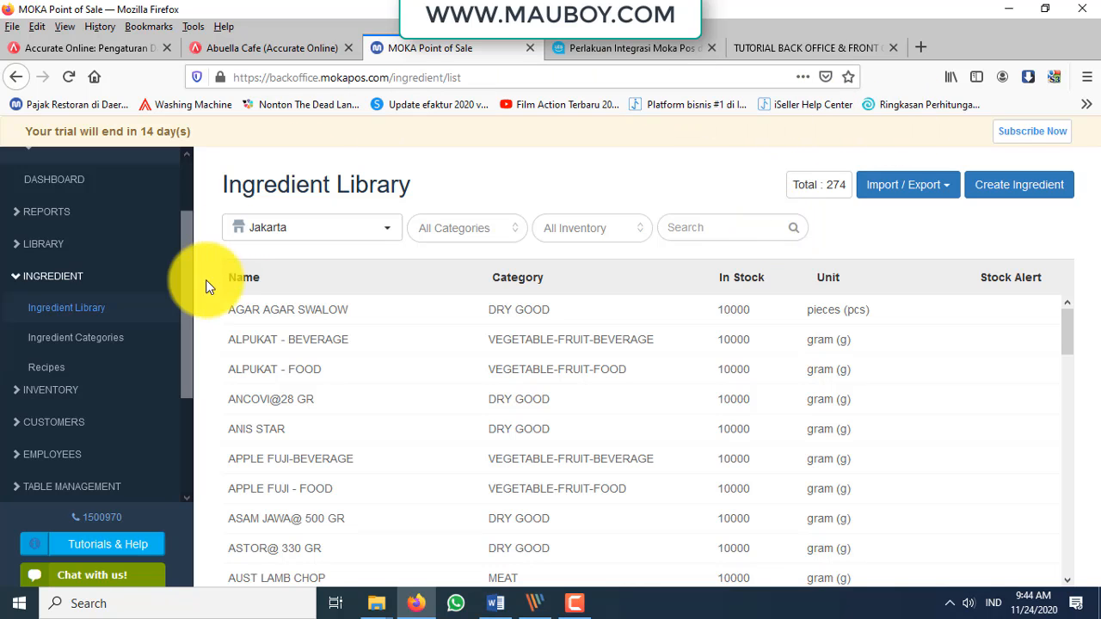
scroll(86, 370, "up", 2)
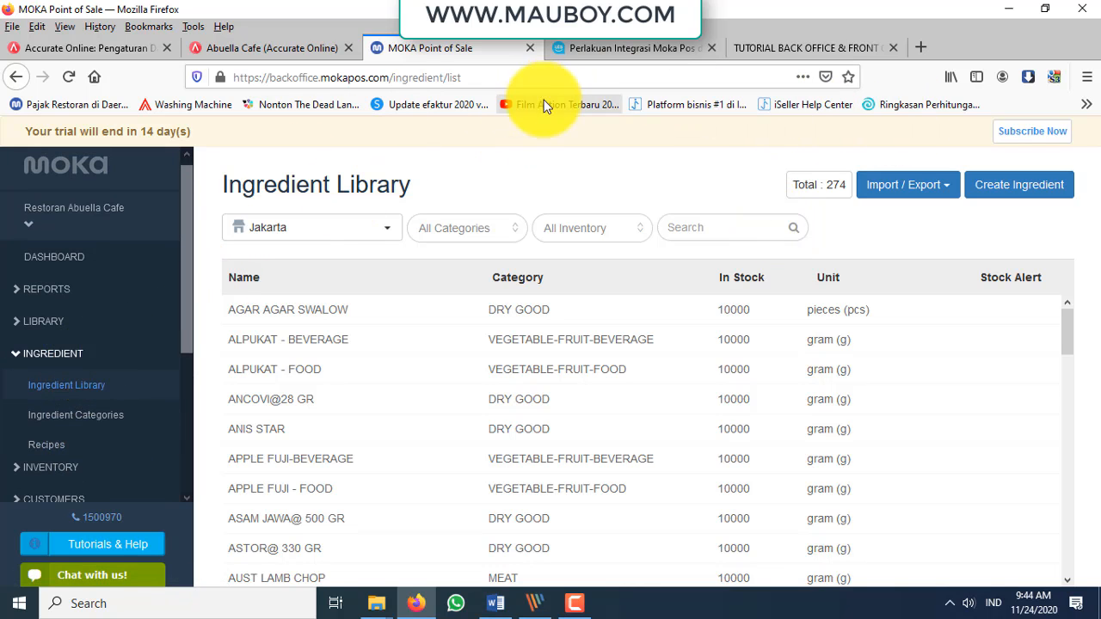
left_click(615, 47)
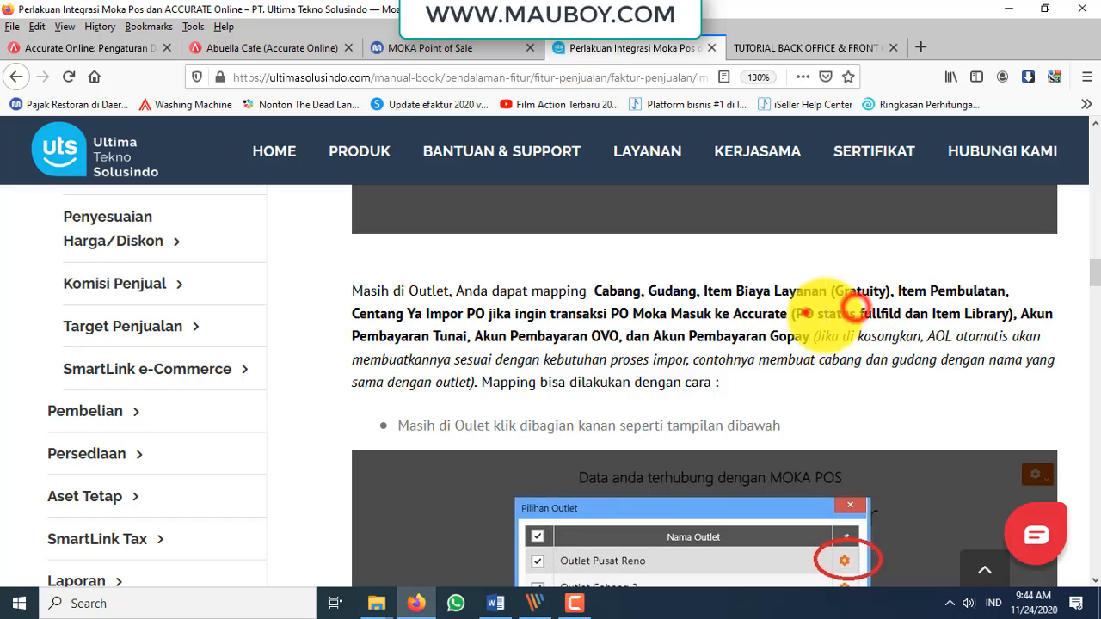
left_click_drag(826, 315, 926, 315)
Switch to the MOKA back office and open the Jakarta outlet's Purchase Order (PO) list under Inventory
left_click(421, 50)
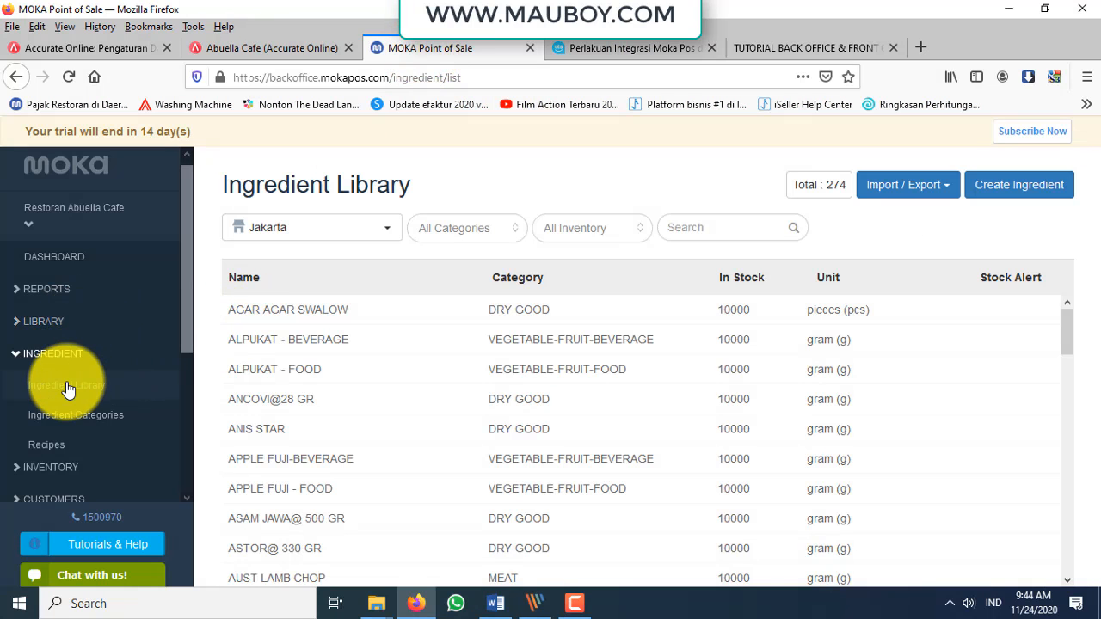
scroll(71, 383, "down", 2)
left_click(13, 391)
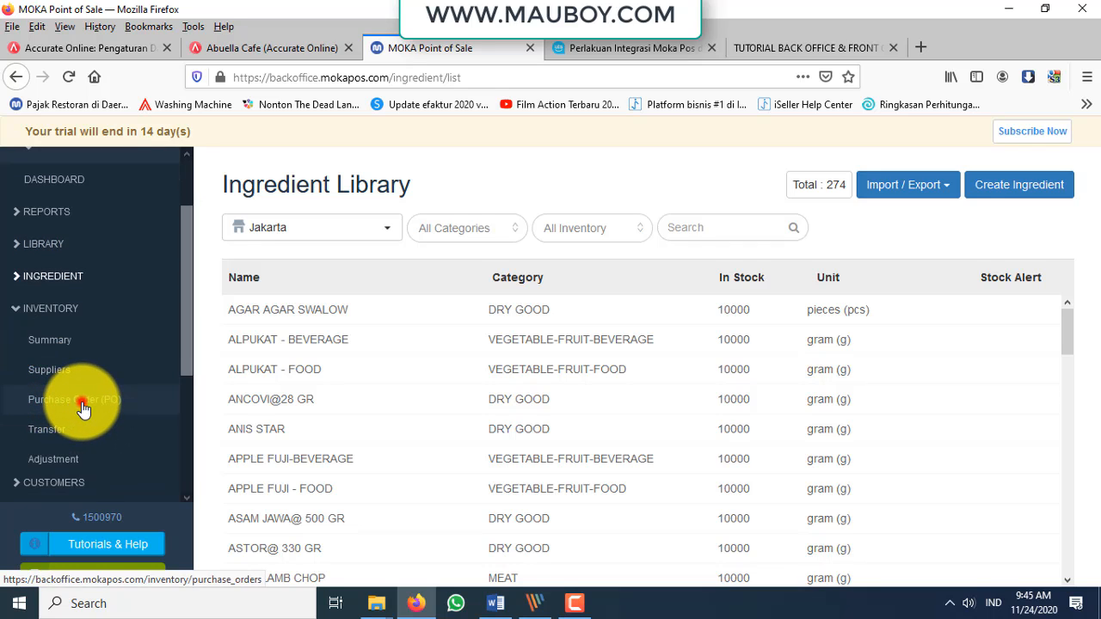
left_click(84, 404)
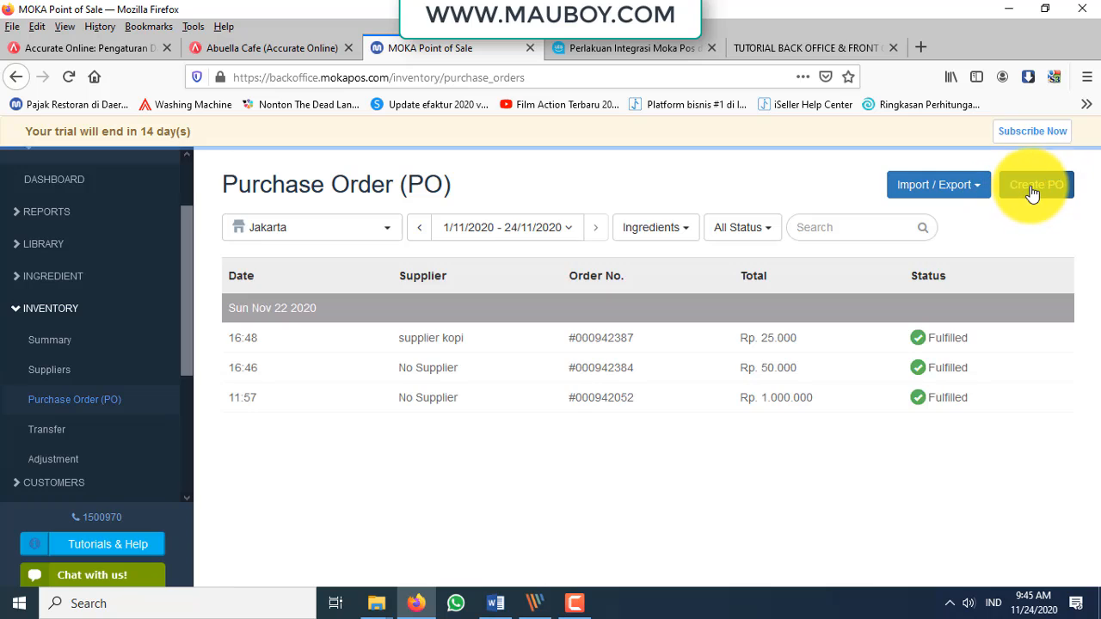
Start a new Jakarta purchase order with supplier kopi, view the ingredients available to add, and close the selection without adding any
left_click(1030, 186)
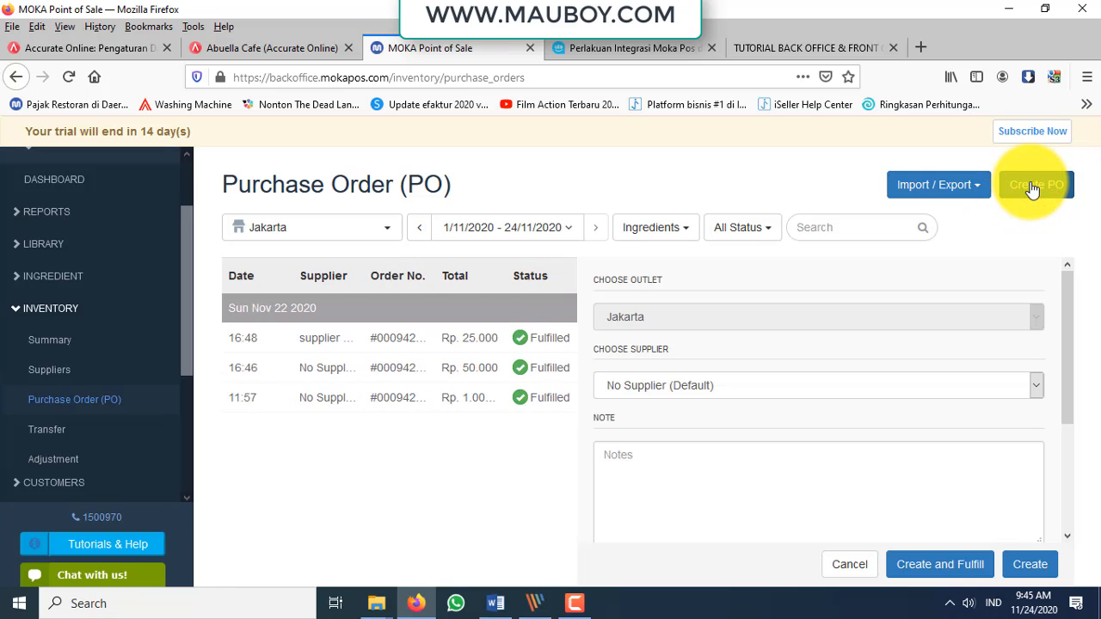
left_click(1021, 389)
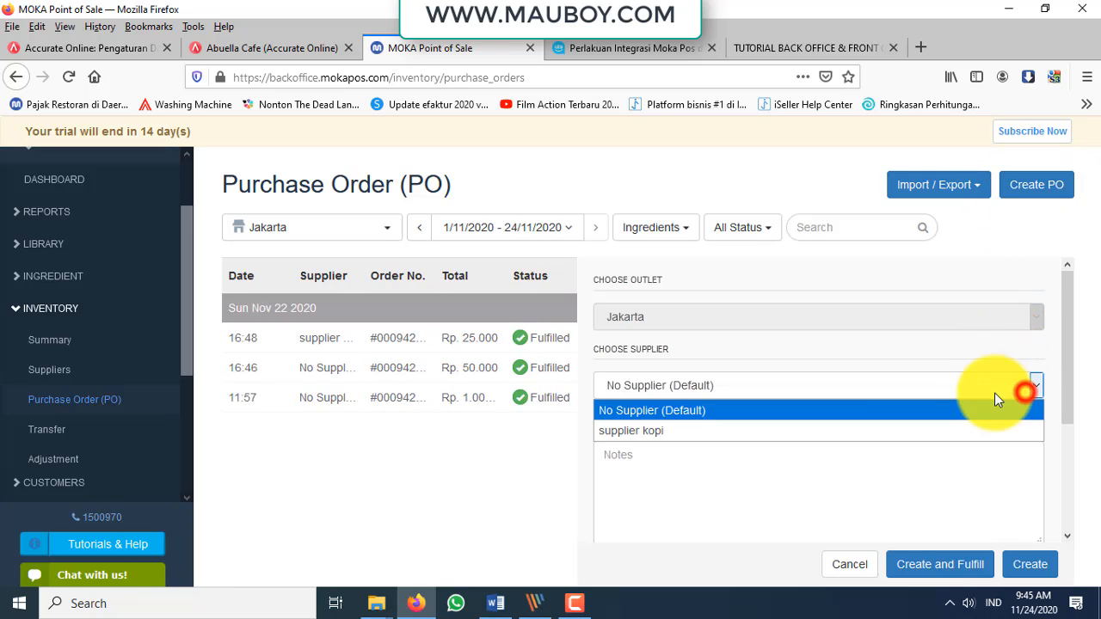
left_click(698, 434)
scroll(786, 439, "down", 3)
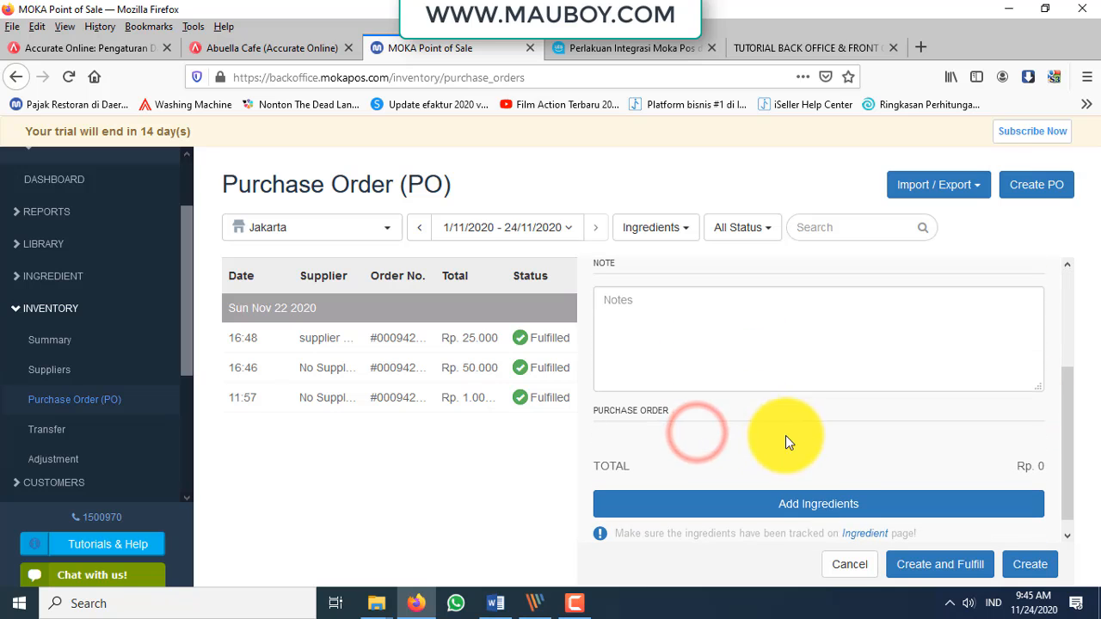
left_click(847, 508)
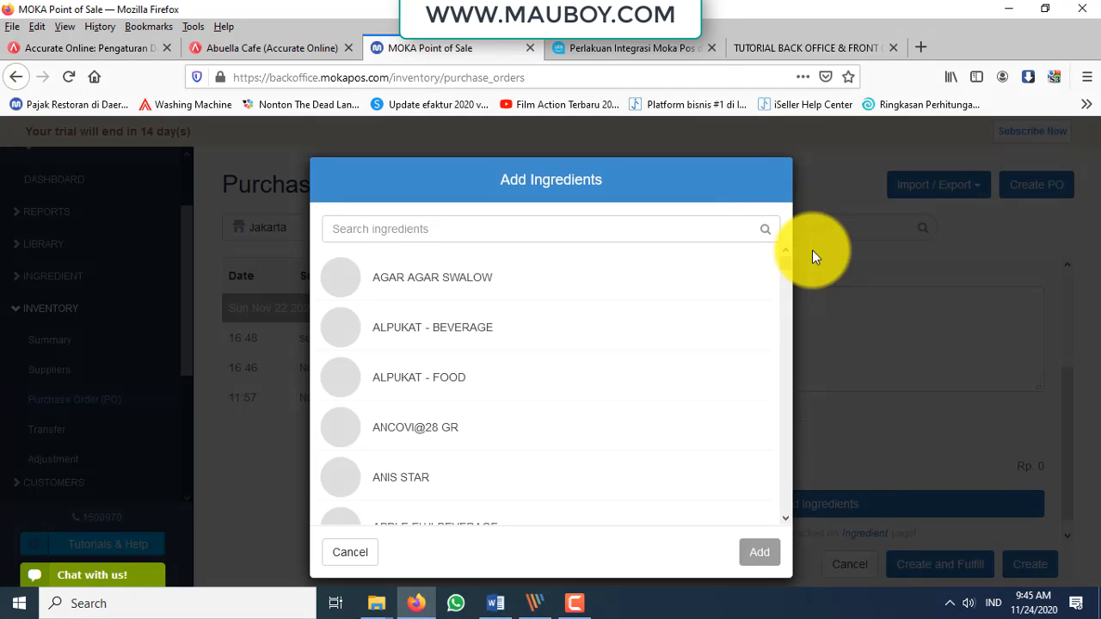
left_click(362, 561)
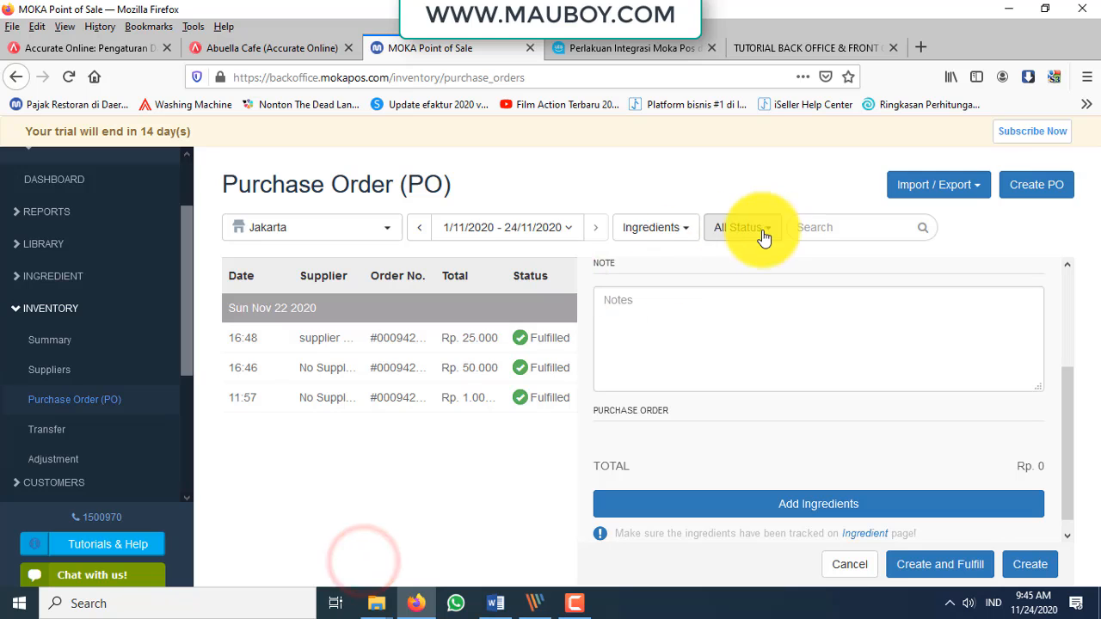
Switch the Jakarta purchase order list from Ingredients to Item Library, leaving the unsaved purchase order
left_click(688, 230)
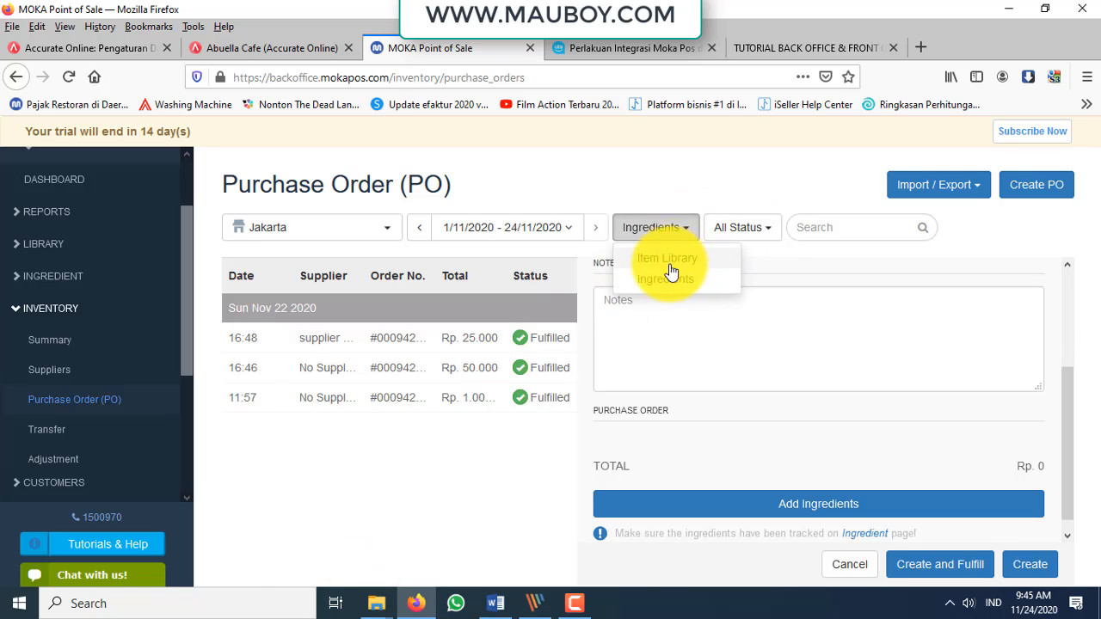
left_click(675, 261)
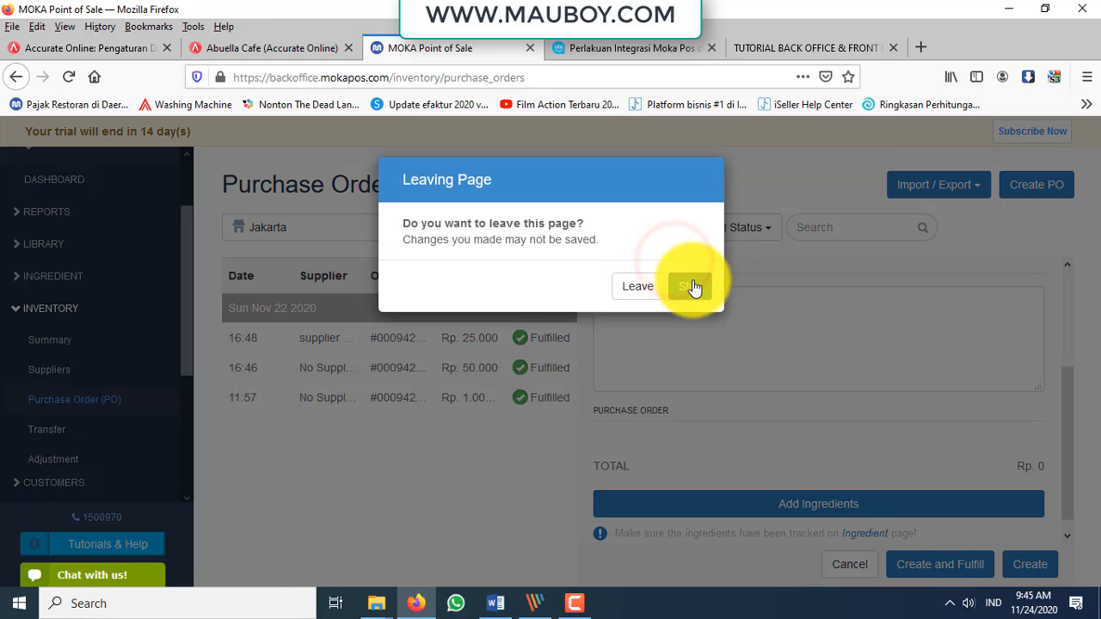
left_click(694, 285)
left_click(676, 228)
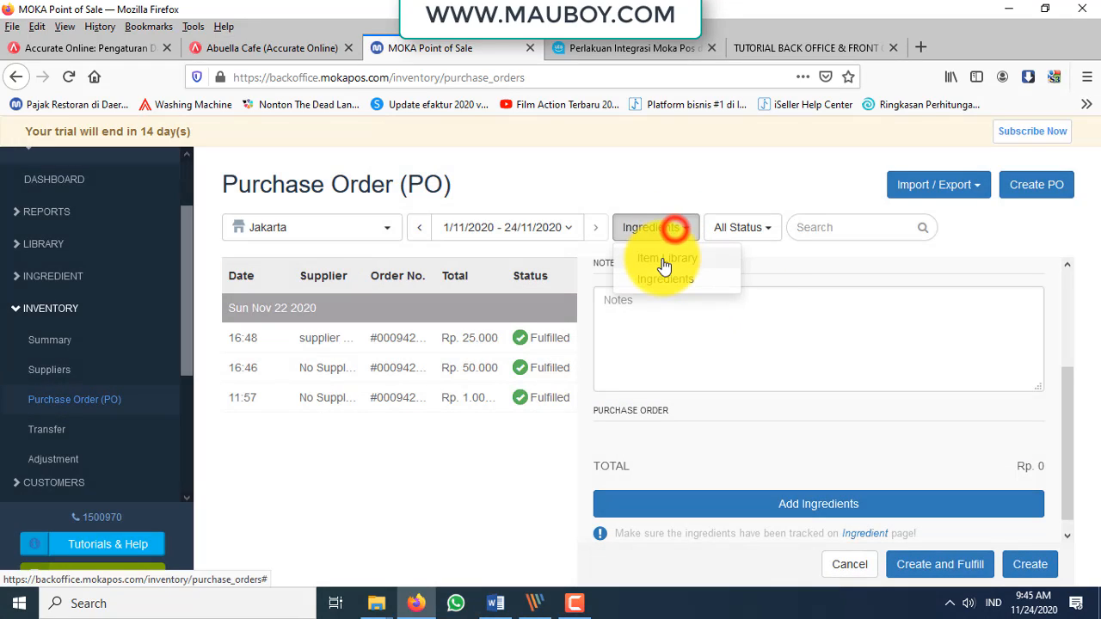
left_click(667, 261)
left_click(633, 284)
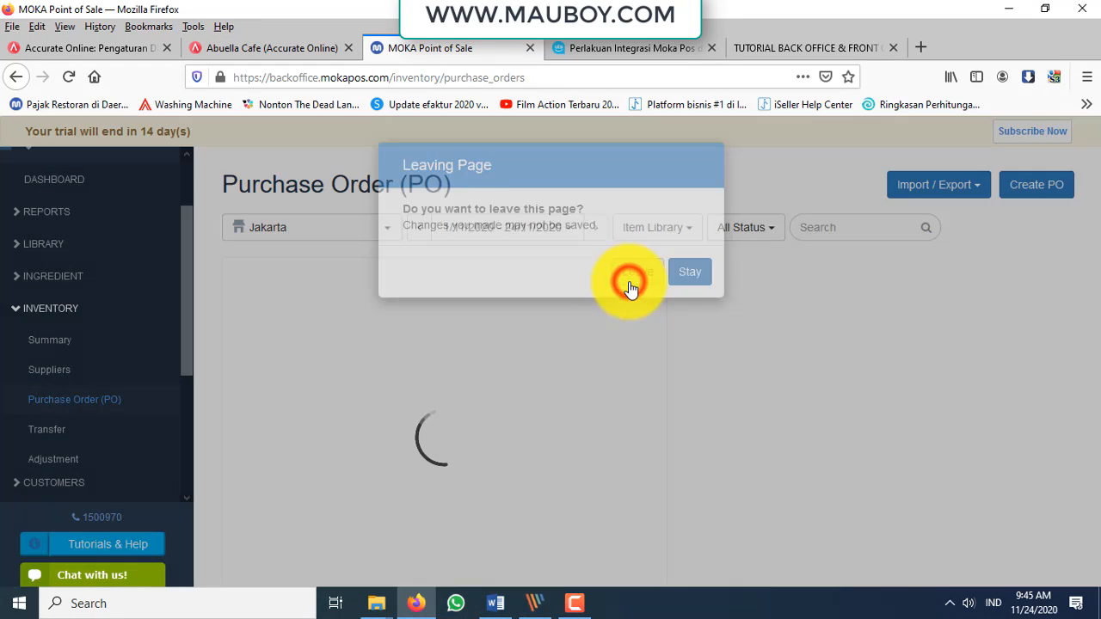
Start a Jakarta item purchase order with supplier kopi, view the items available to add, and close the selection without adding any
left_click(1043, 186)
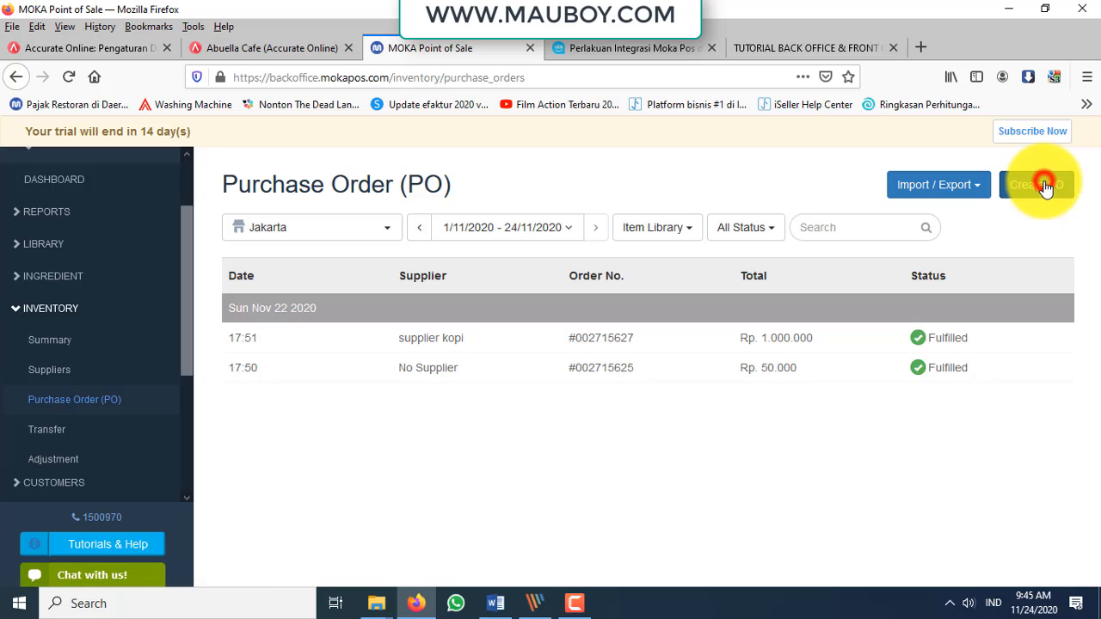
left_click(755, 381)
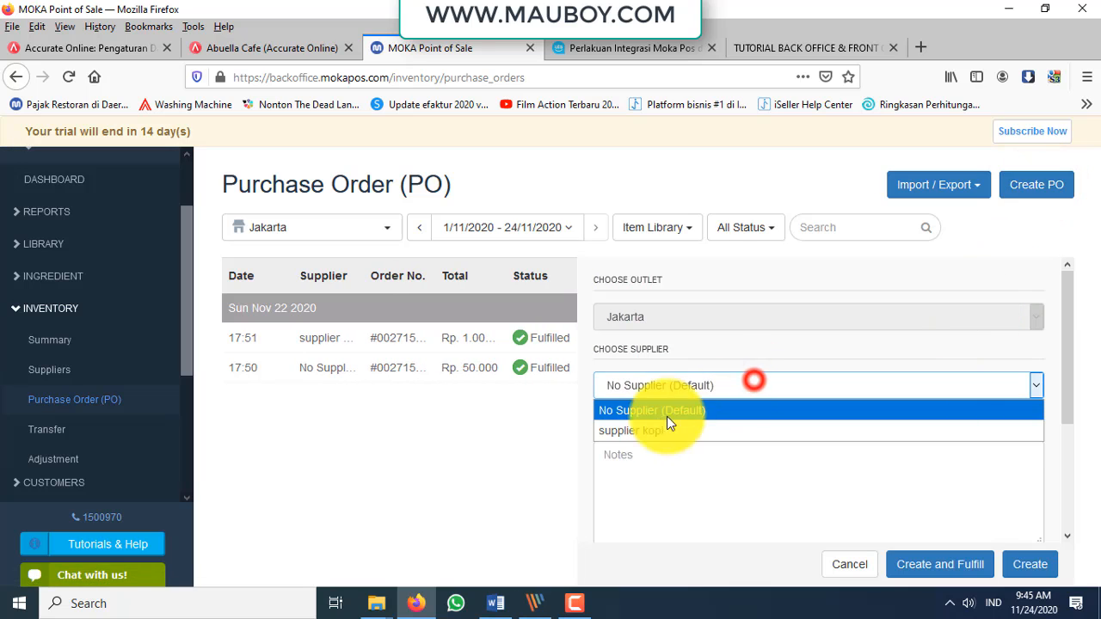
left_click(644, 427)
scroll(823, 445, "down", 4)
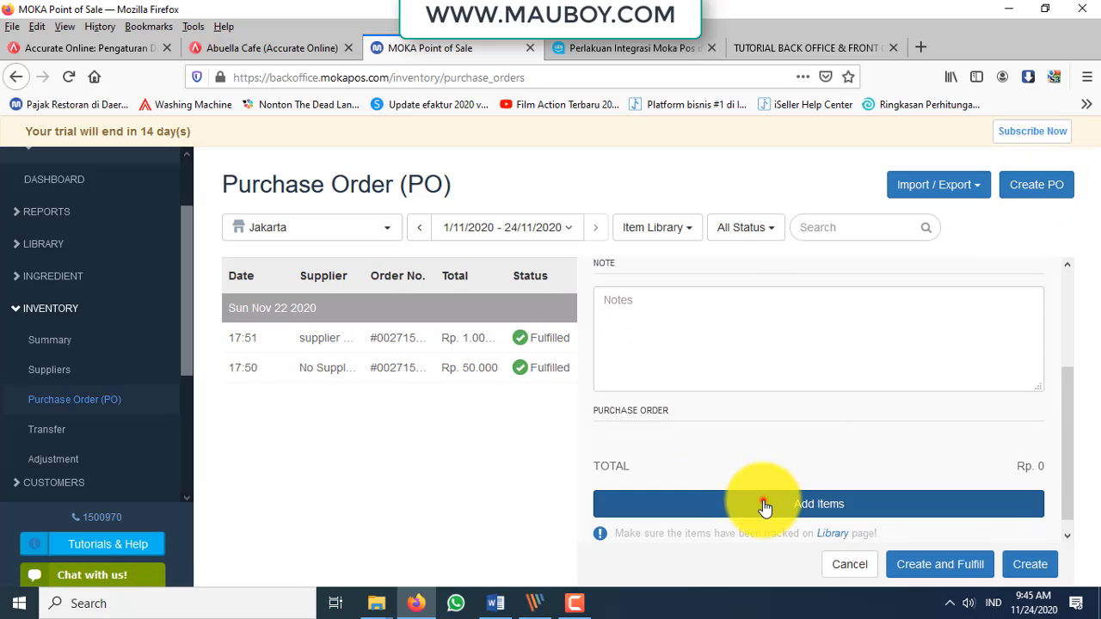
left_click(764, 506)
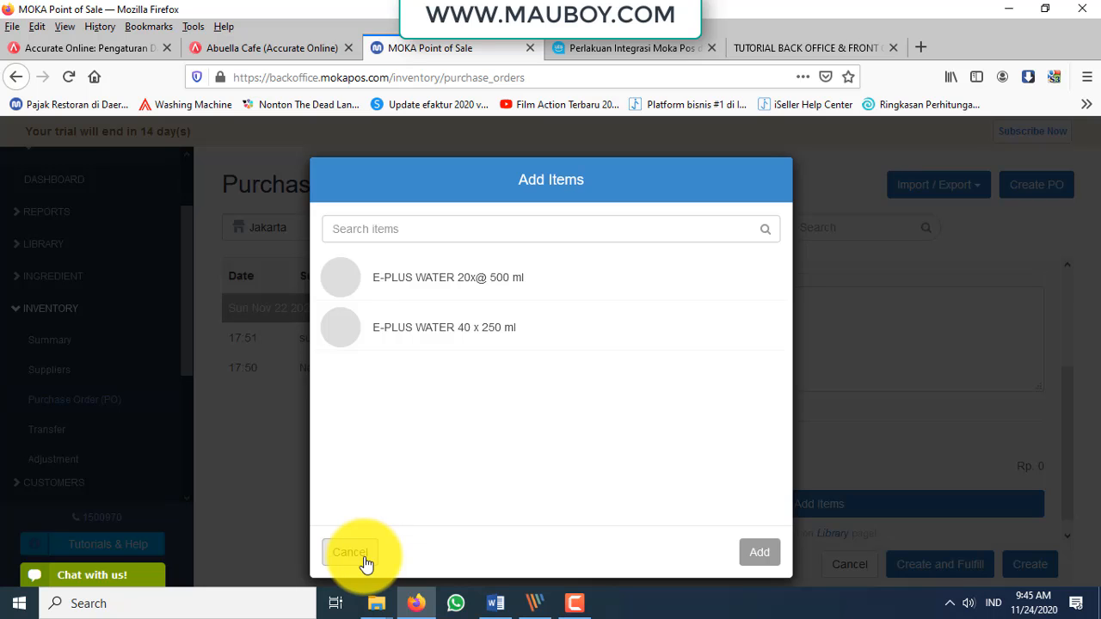
left_click(364, 557)
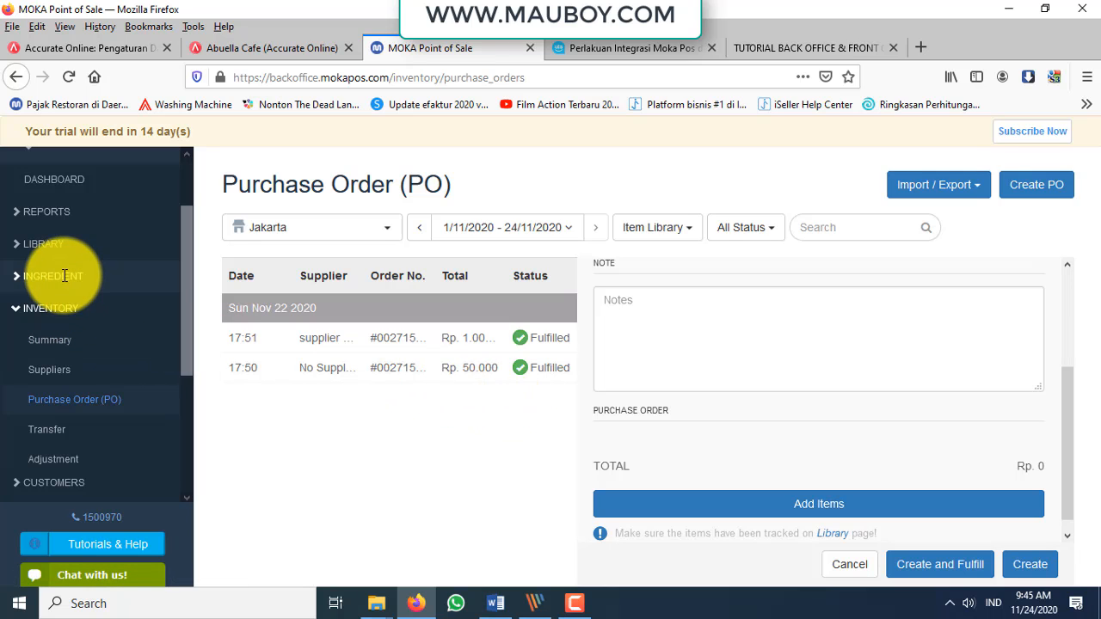
Leave the unsaved purchase order for the Item Library and view the inventory tracking section of ANGSIU TAHU
left_click(17, 248)
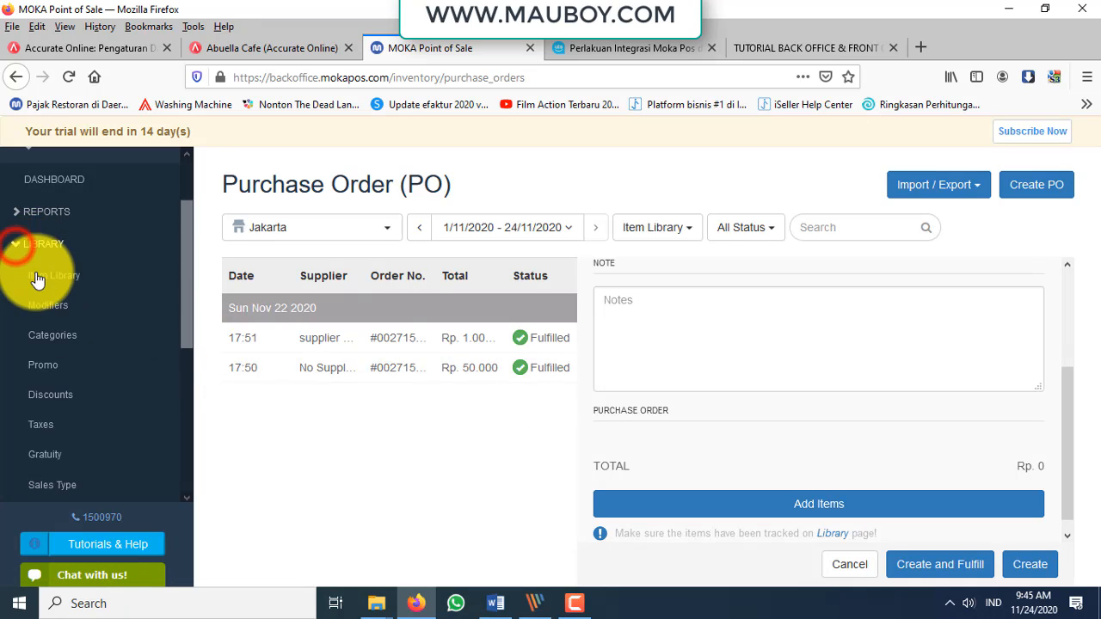
left_click(44, 277)
left_click(688, 288)
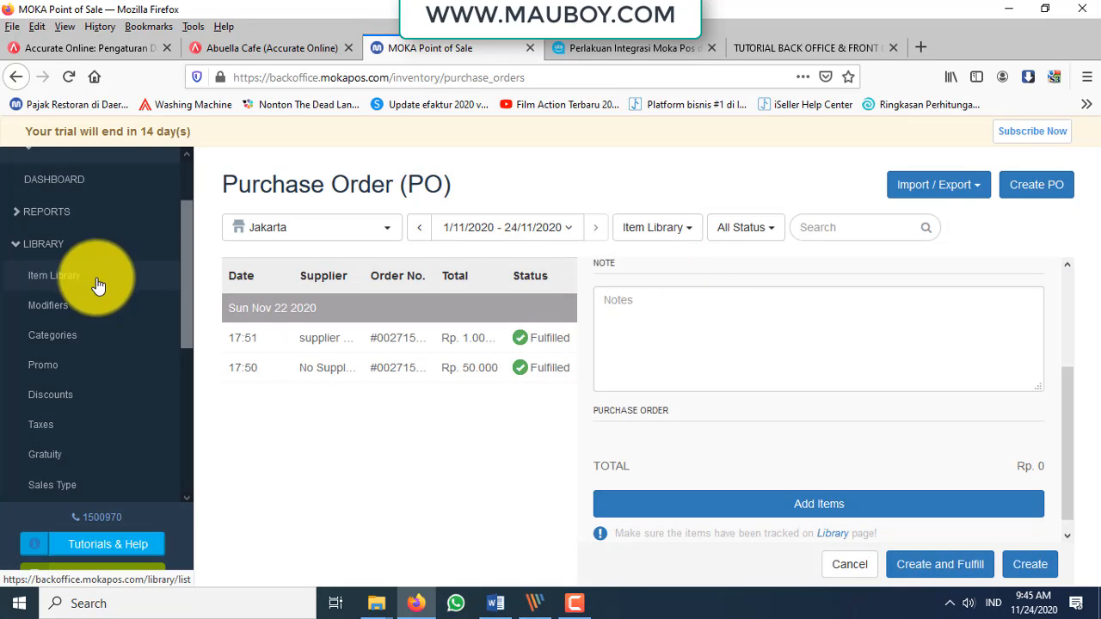
left_click(69, 275)
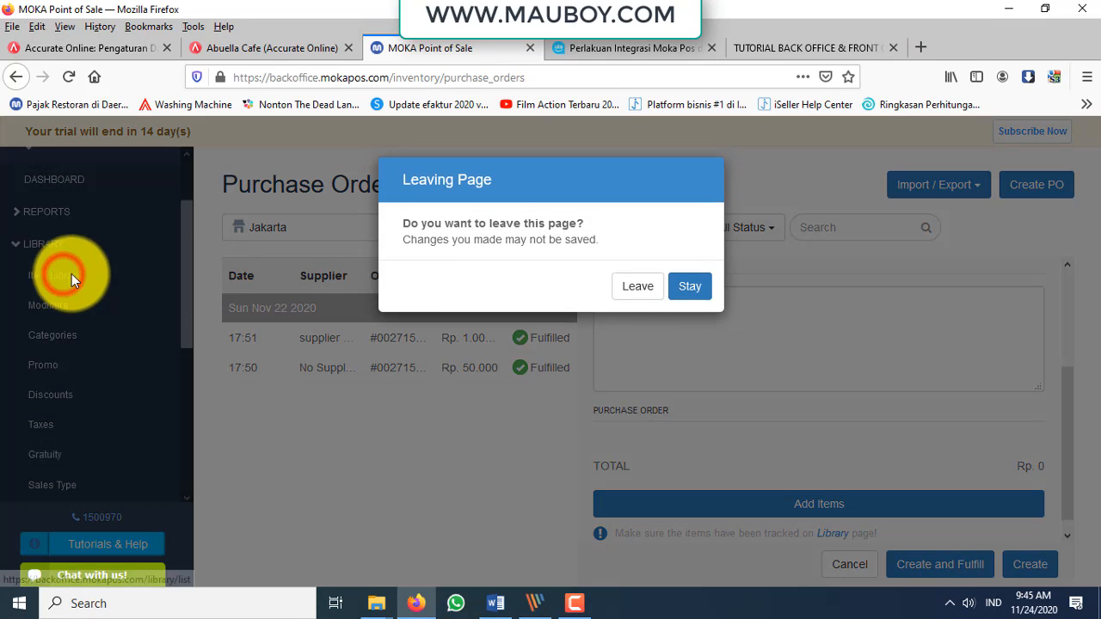
left_click(637, 289)
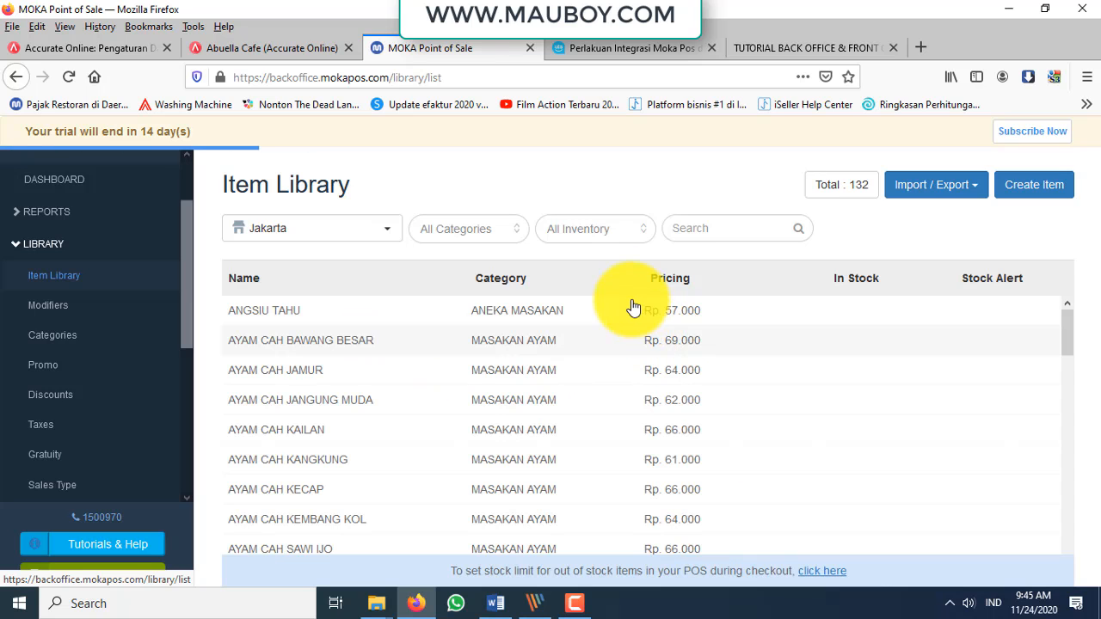
left_click(439, 319)
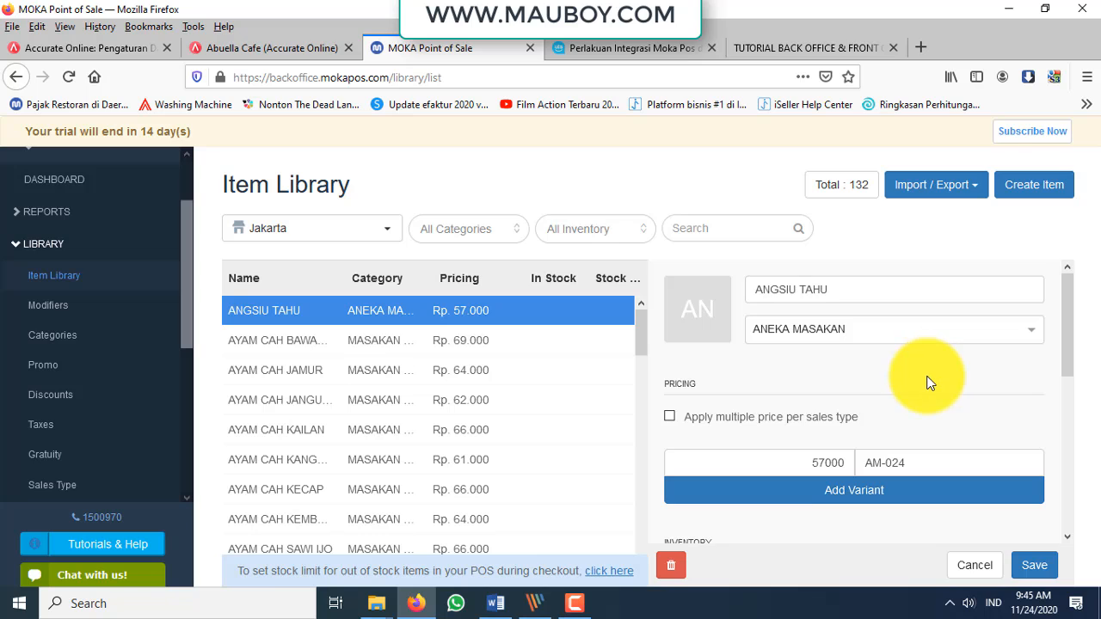
scroll(929, 381, "down", 3)
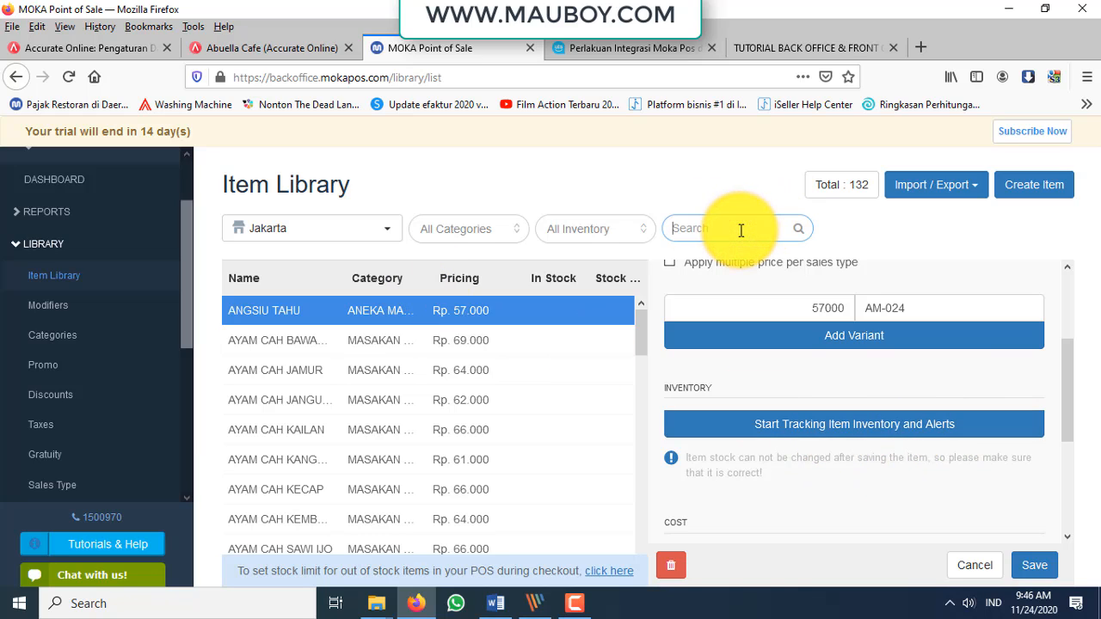
Search the Item Library for "mine" and view the pricing and inventory sections of E-PLUS WATER 20x@ 500 ml
type("mi")
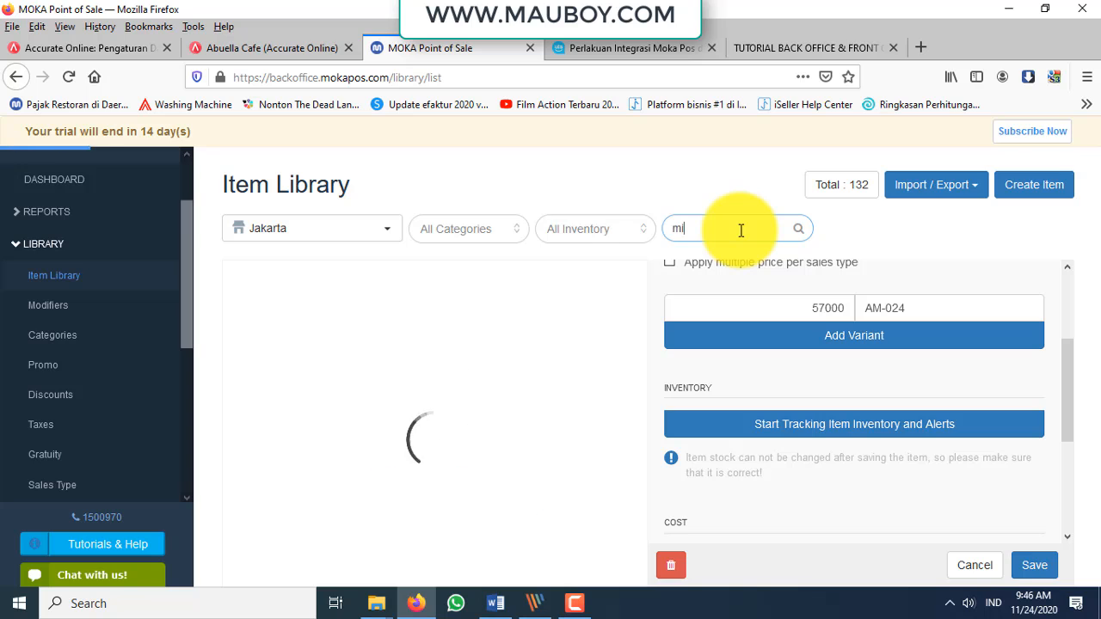
type("ne")
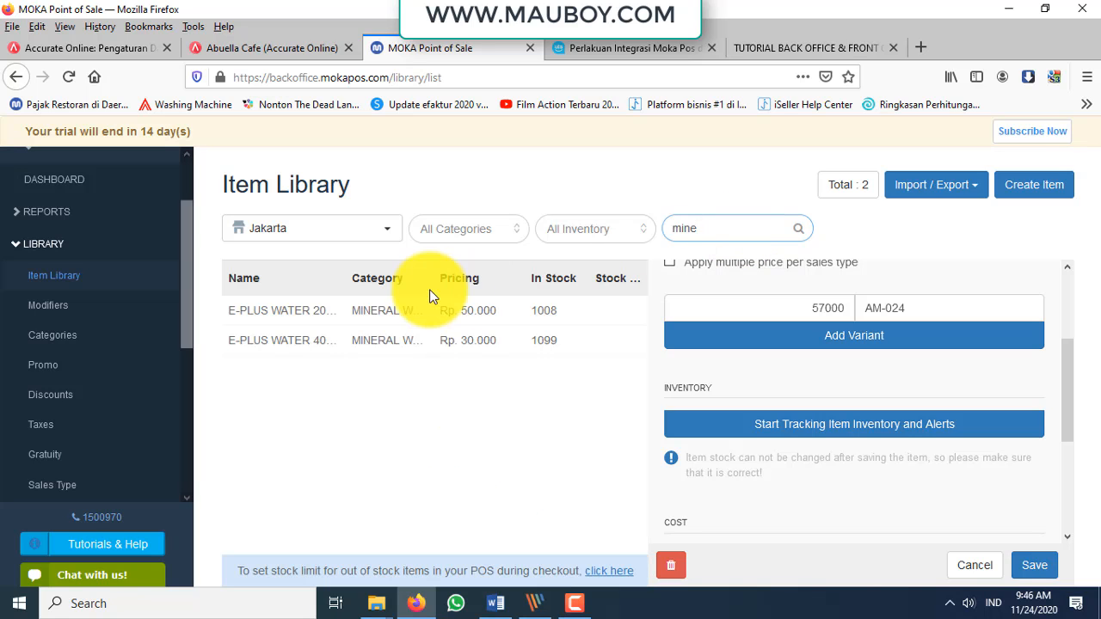
left_click(413, 312)
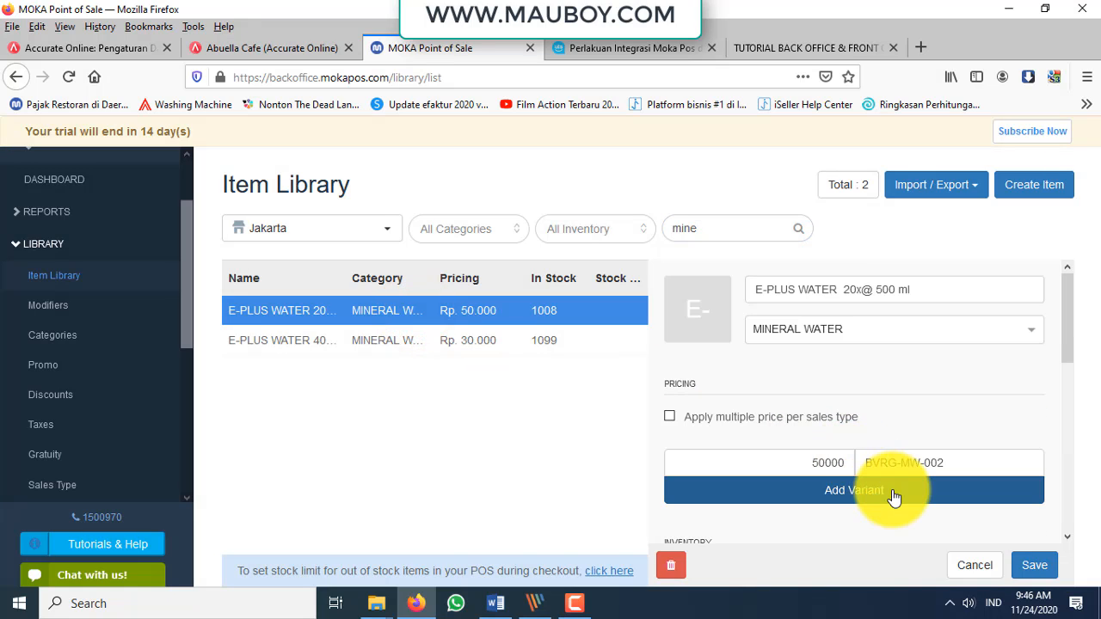
scroll(892, 491, "down", 3)
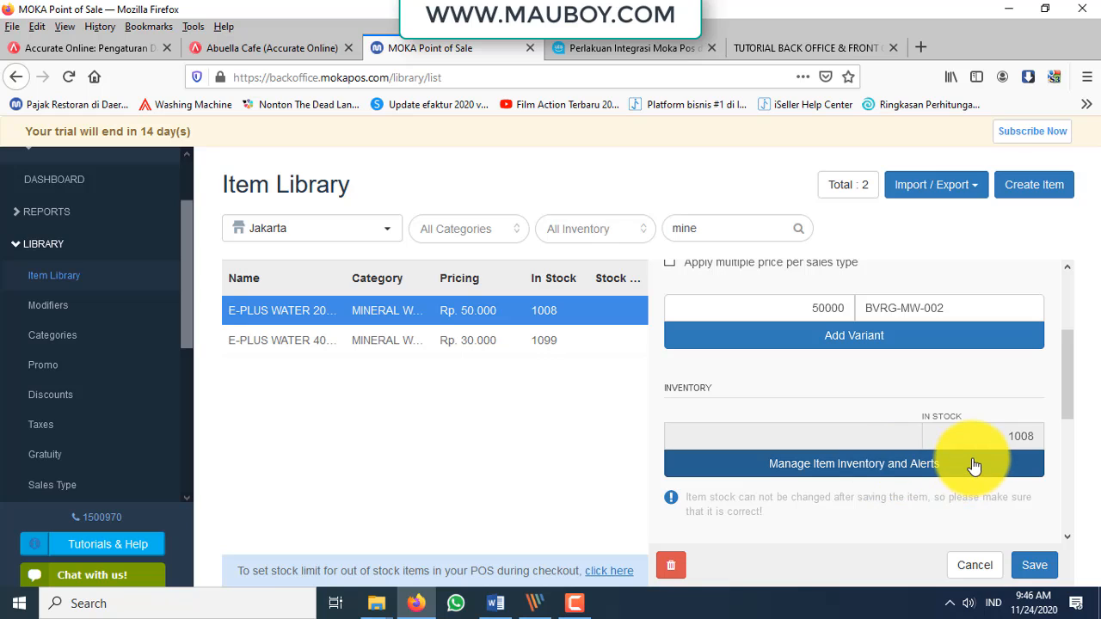
scroll(975, 465, "up", 2)
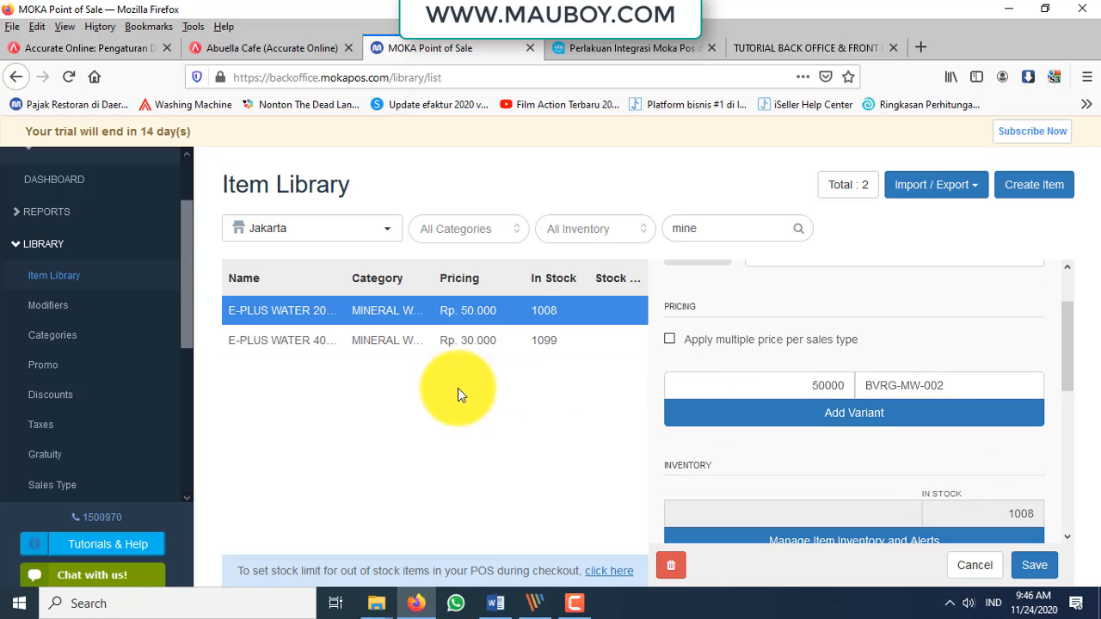
Switch to Accurate Online and view the Barang & Jasa list under Persediaan
left_click(279, 42)
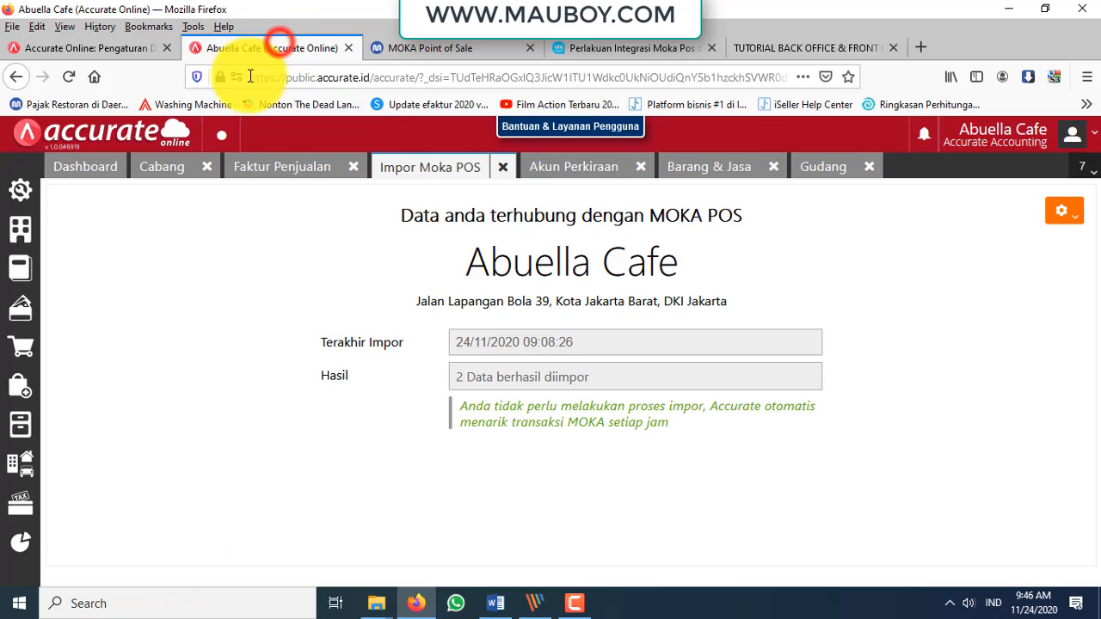
left_click(19, 423)
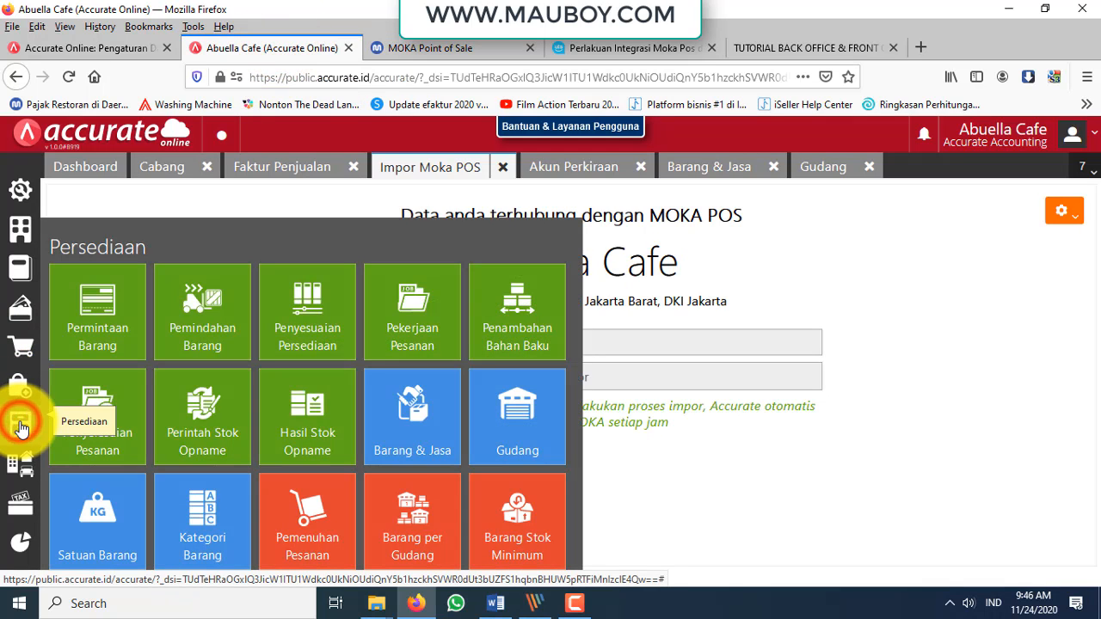
left_click(420, 439)
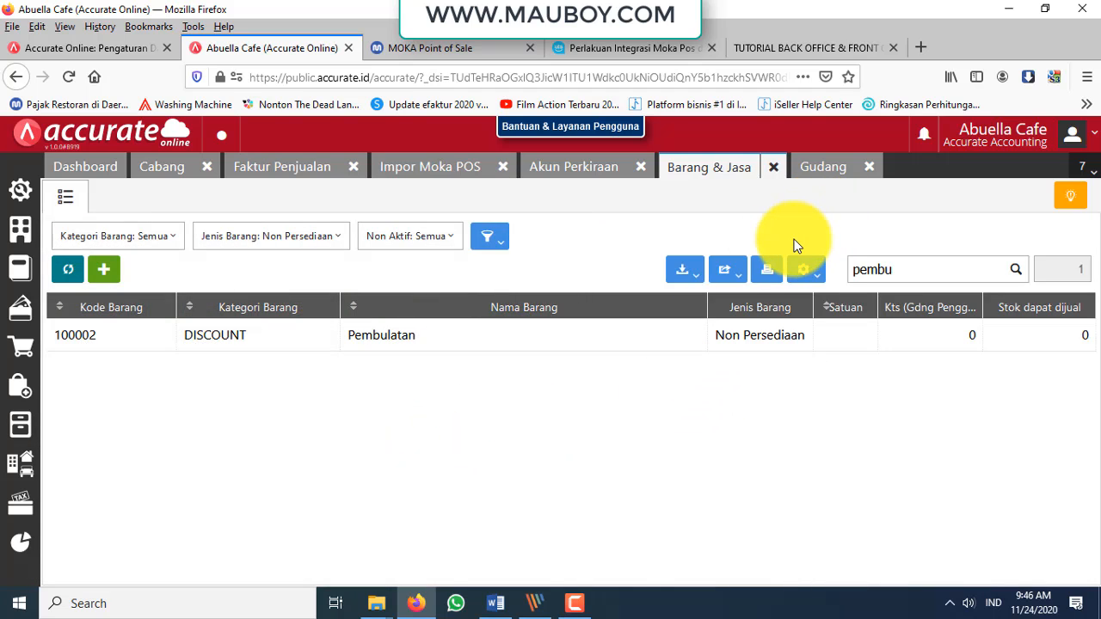
Return to the MOKA back office and clear the Item Library search to list all items again
left_click(467, 51)
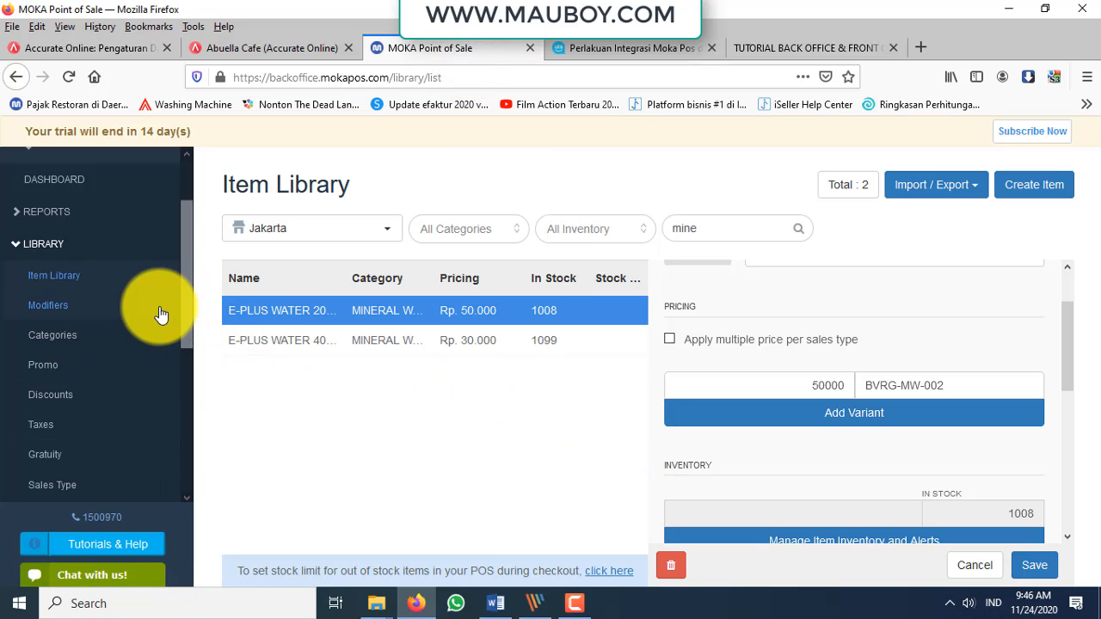
left_click_drag(742, 227, 514, 232)
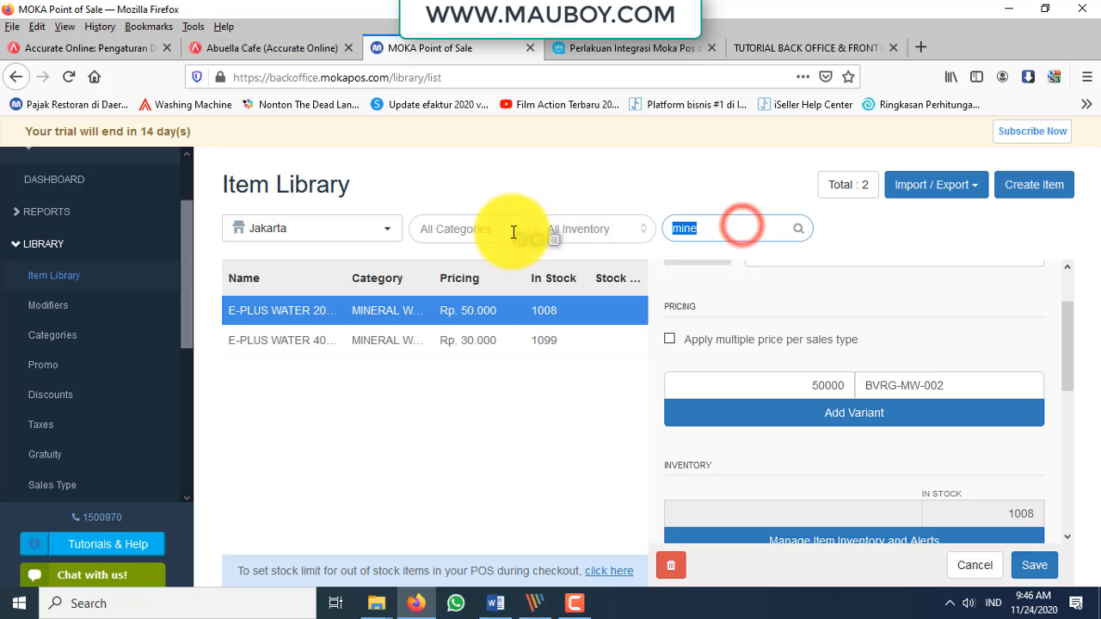
key("BackSpace")
scroll(935, 499, "down", 1)
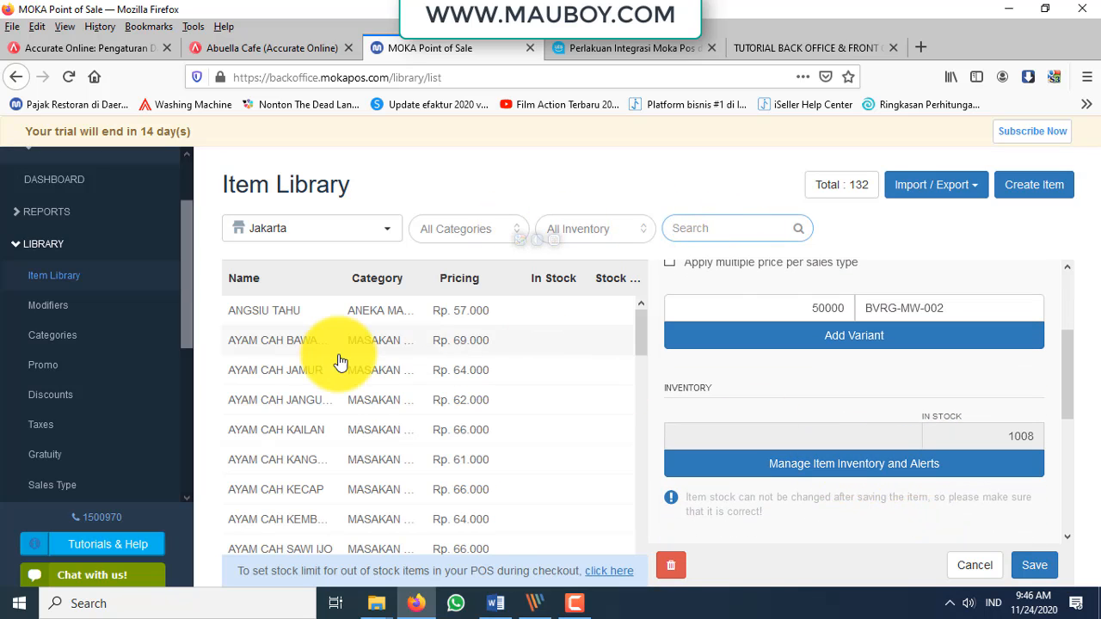
left_click(16, 244)
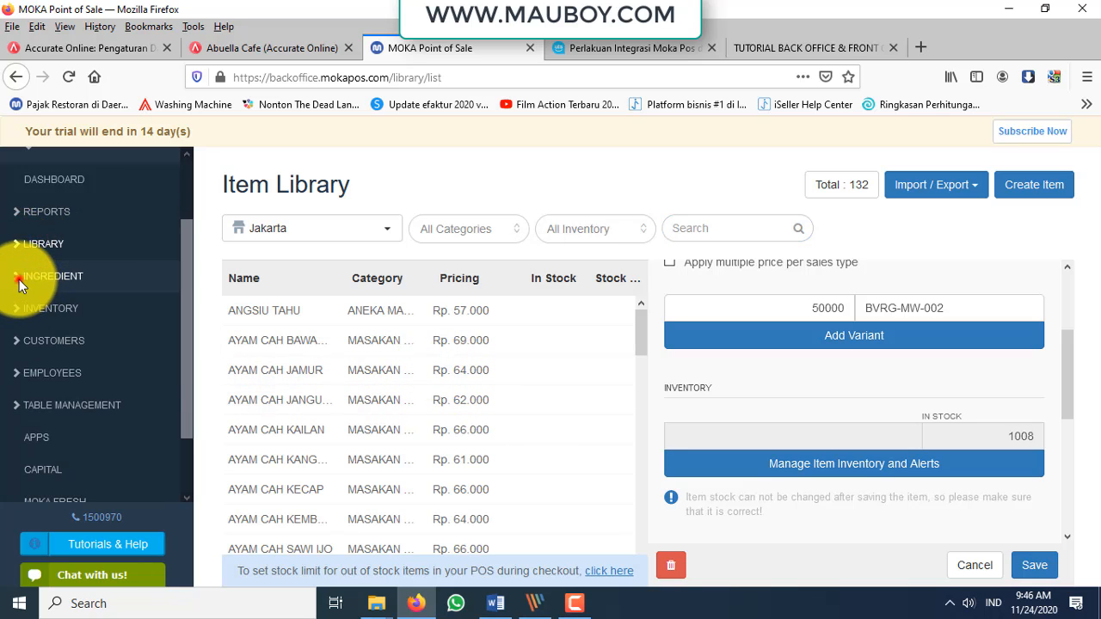
left_click(17, 277)
left_click(15, 246)
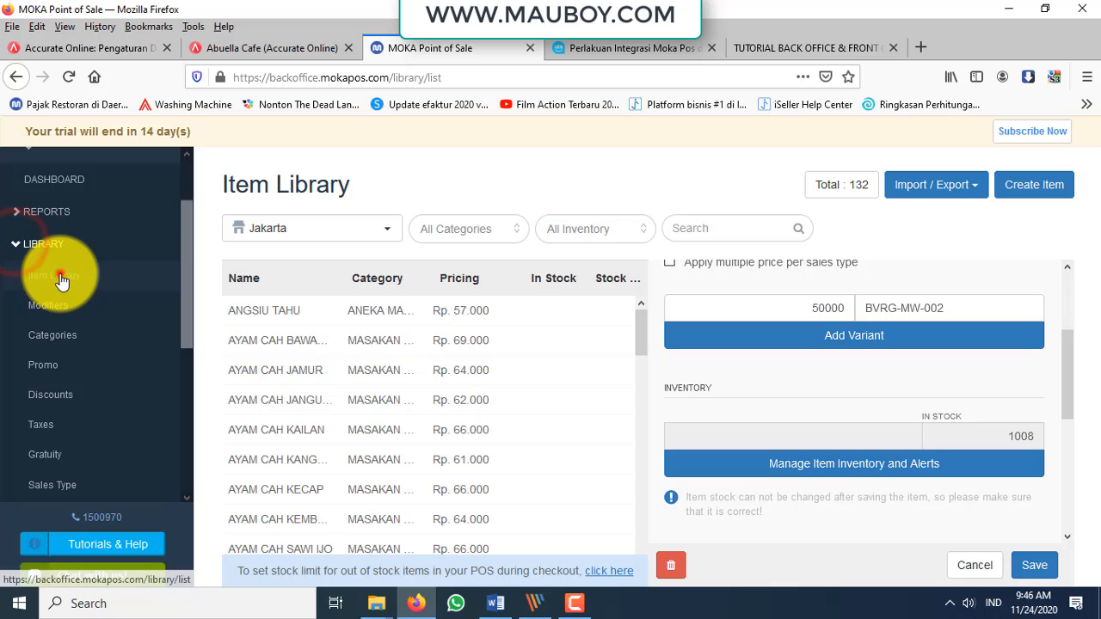
left_click(61, 278)
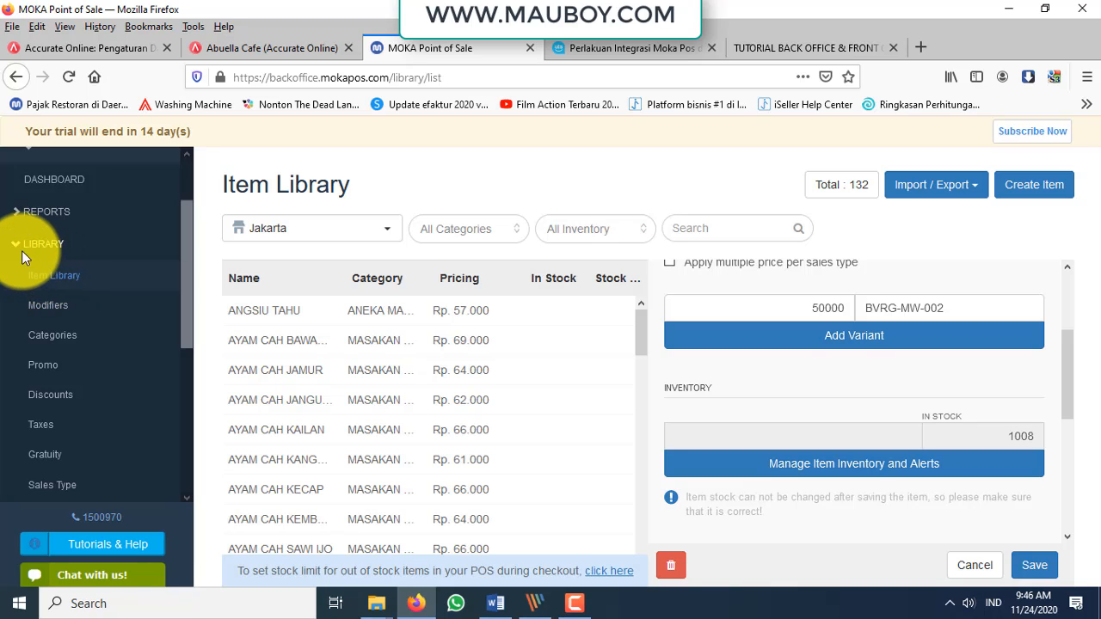
Open the Purchase Order (PO) list under Inventory for the Jakarta outlet again
scroll(73, 336, "down", 5)
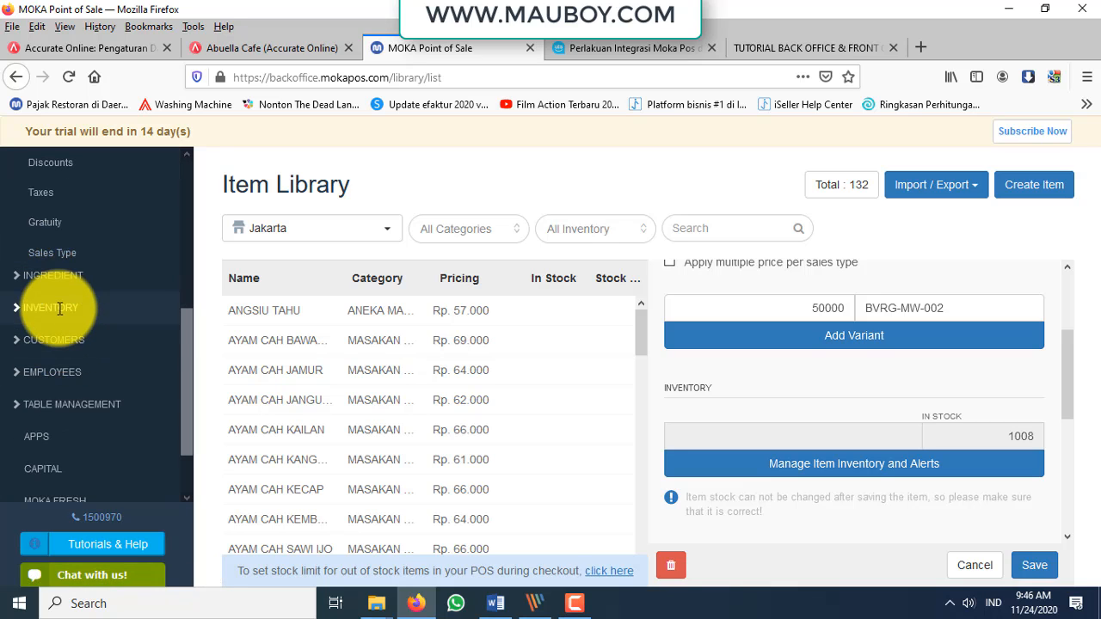
left_click(59, 313)
scroll(71, 287, "up", 2)
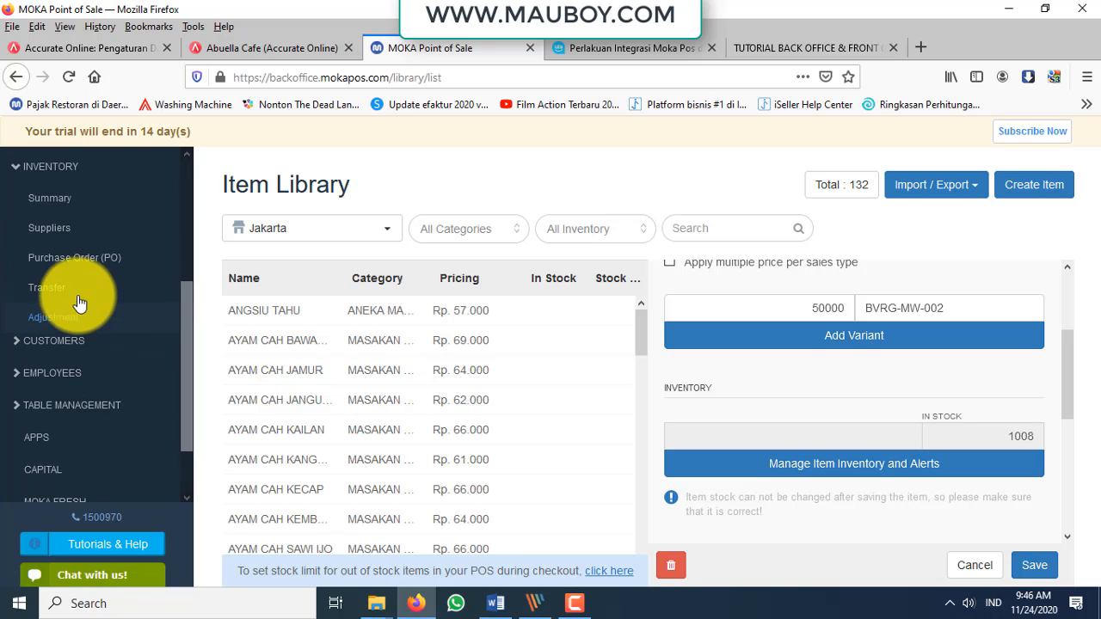
left_click(86, 258)
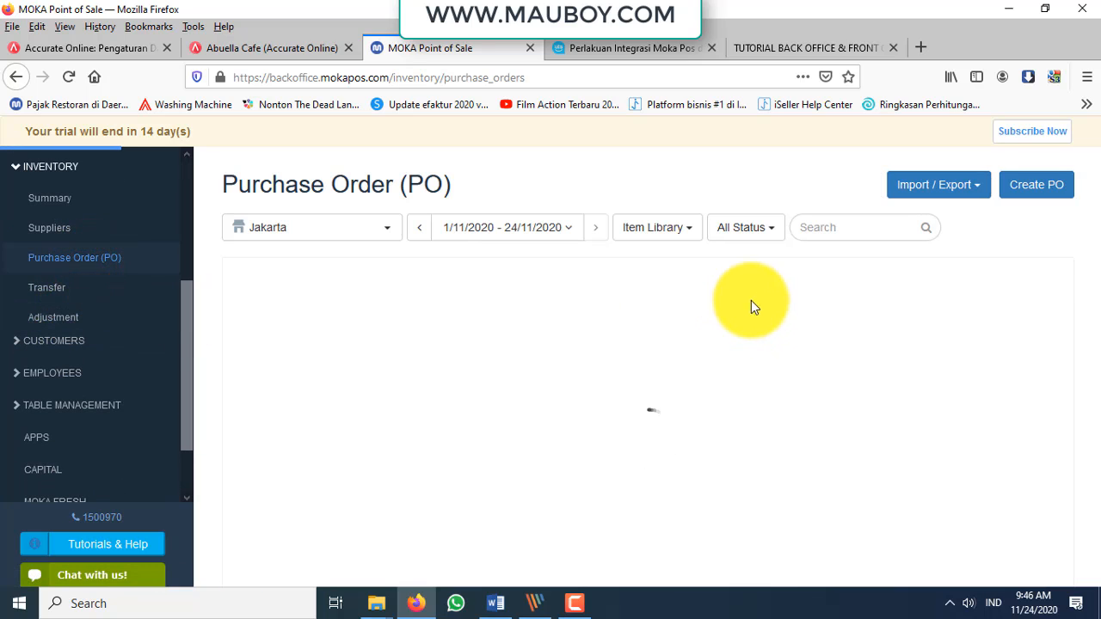
Start a new purchase order for the Jakarta outlet with supplier kopi as the supplier
left_click(1050, 174)
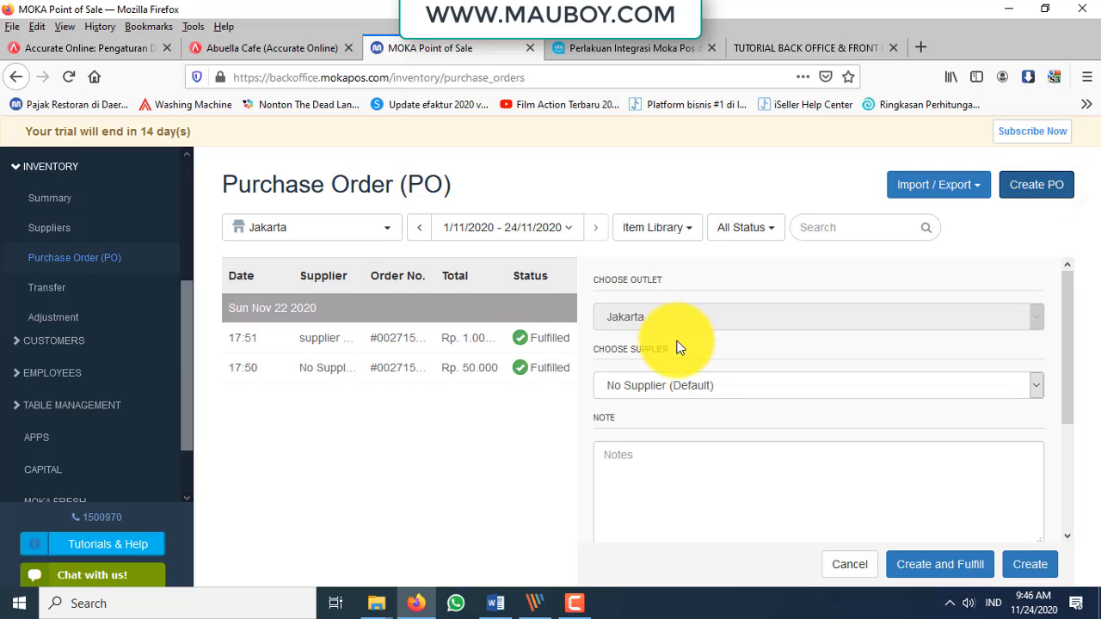
left_click(654, 385)
left_click(643, 432)
scroll(843, 516, "down", 5)
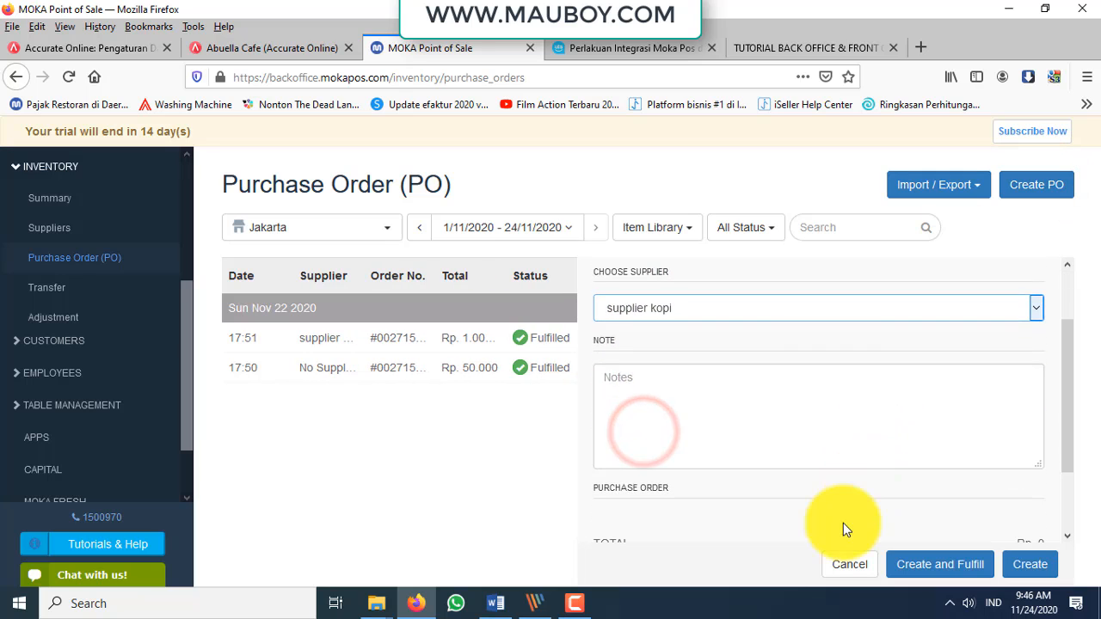
Add E-PLUS WATER 20x@ 500 ml to the purchase order with order quantity 100 and unit cost Rp. 5000
left_click(808, 492)
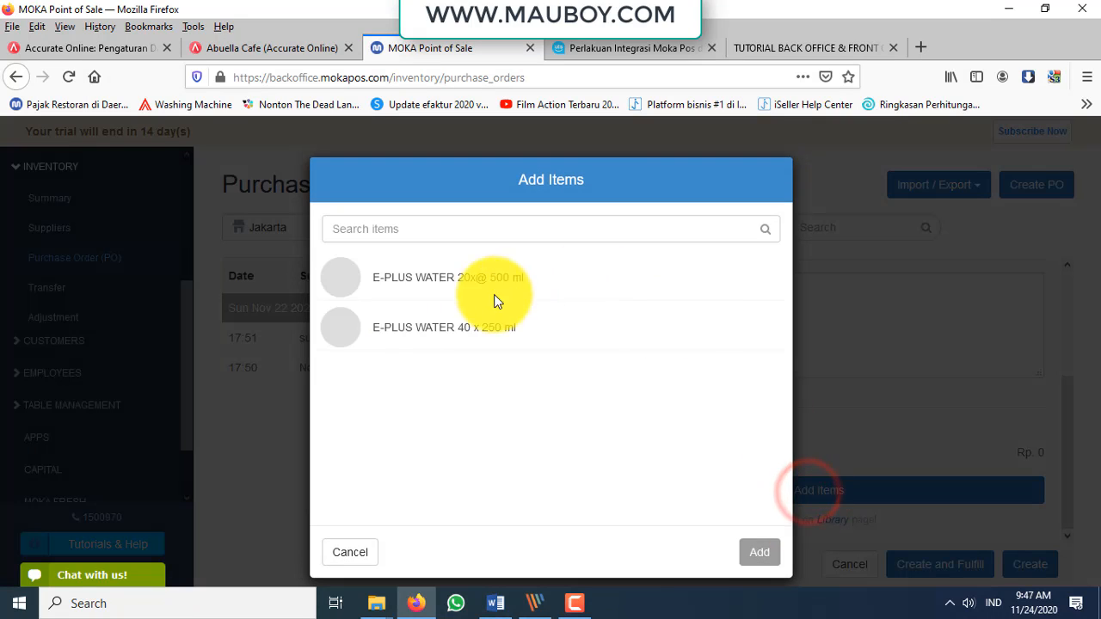
left_click(398, 278)
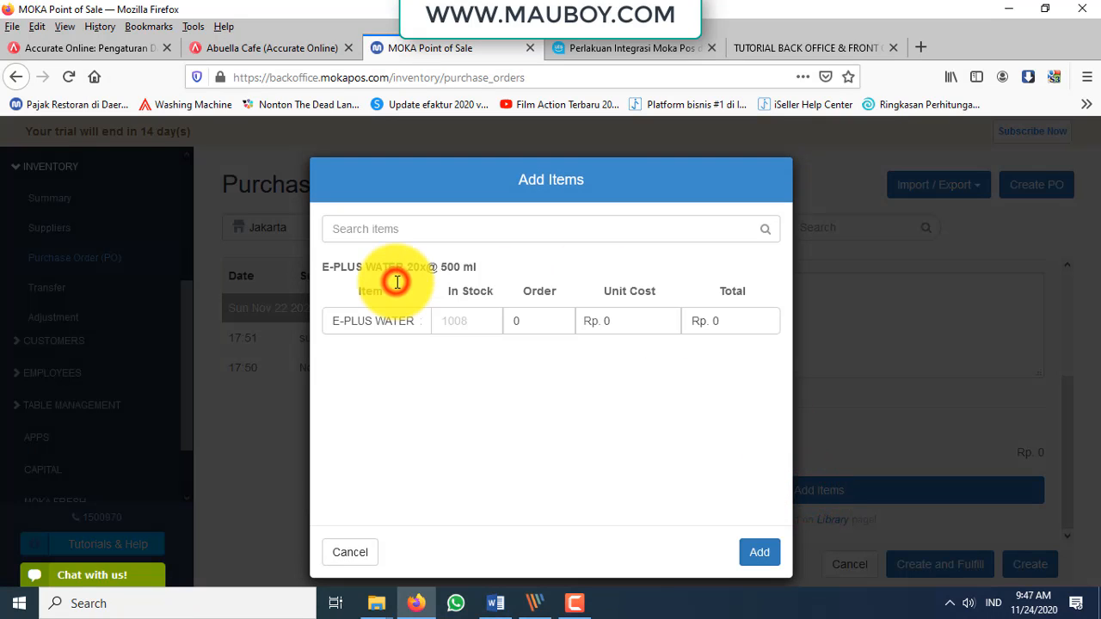
left_click(533, 321)
type("100")
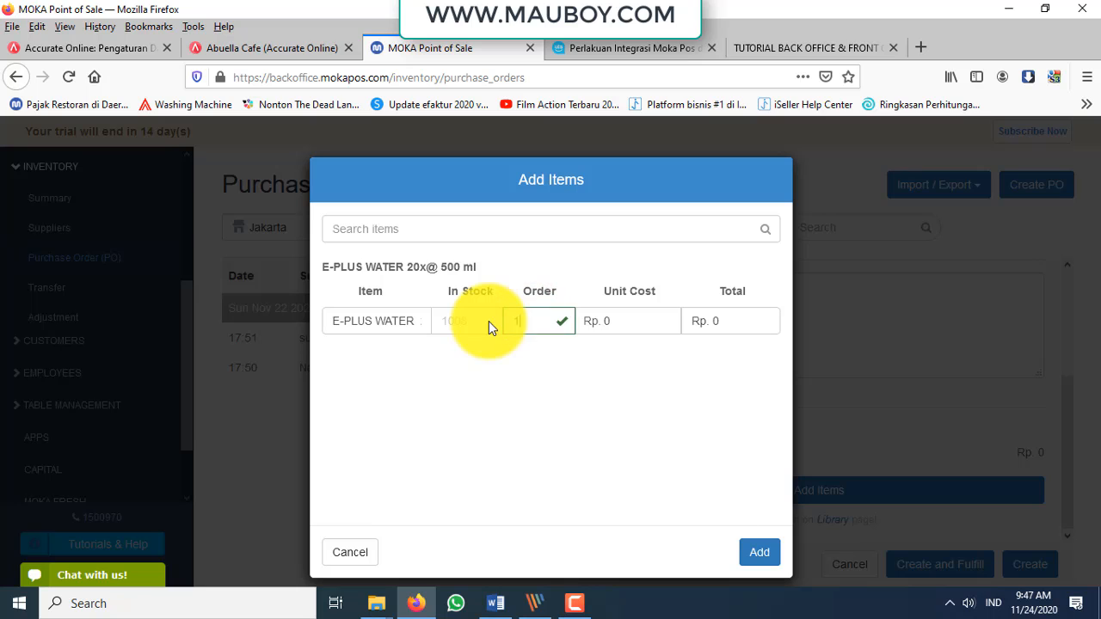
left_click(654, 320)
left_click_drag(654, 320, 560, 320)
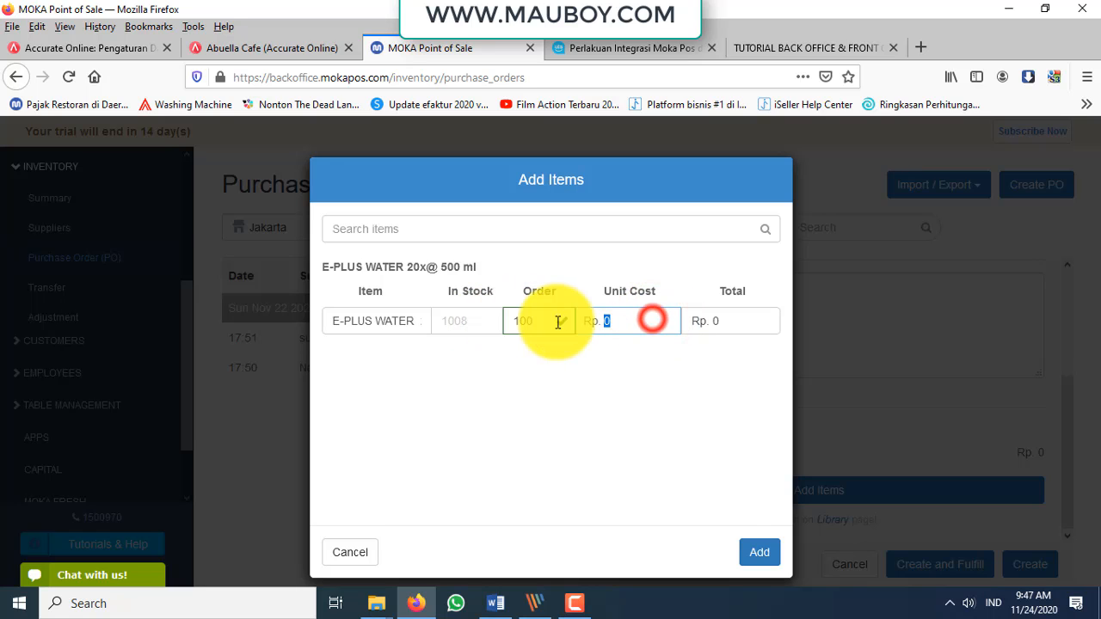
type("5000")
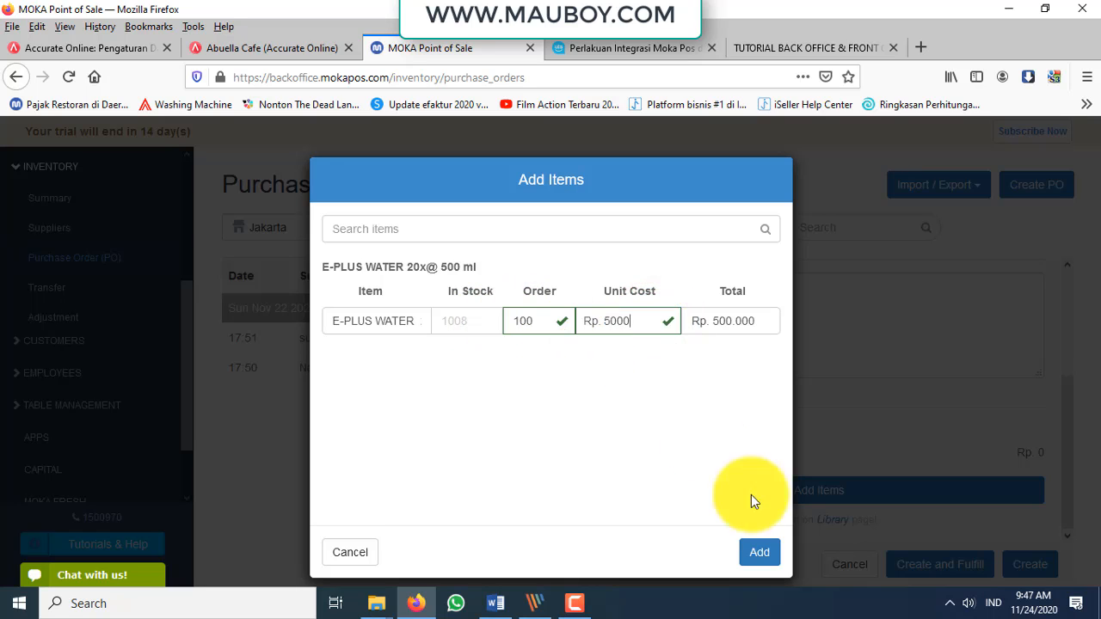
left_click(750, 554)
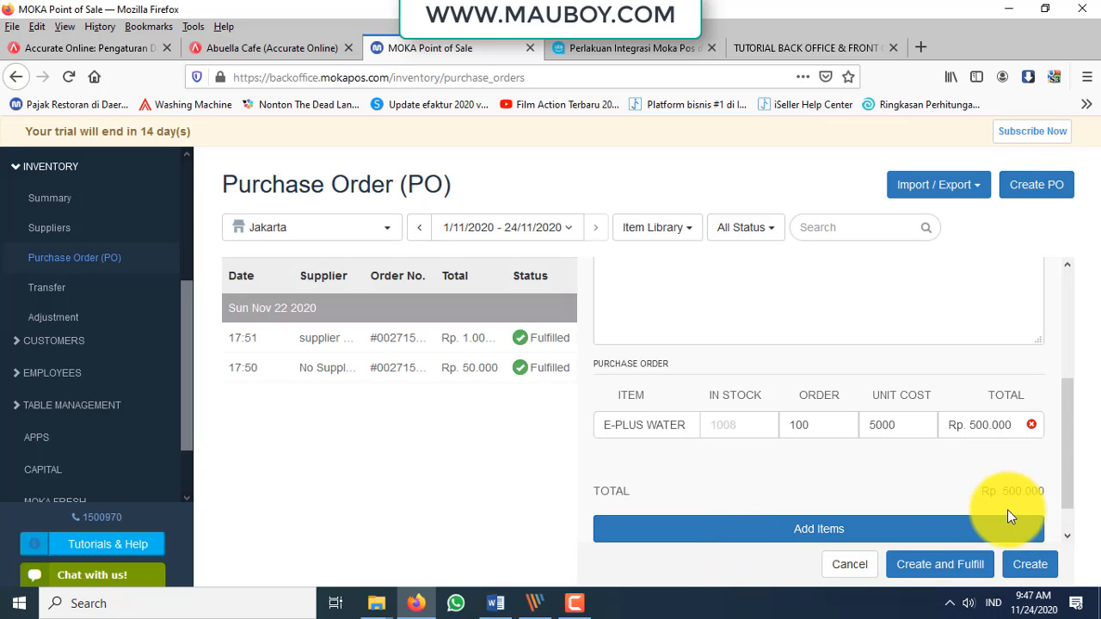
scroll(970, 525, "down", 1)
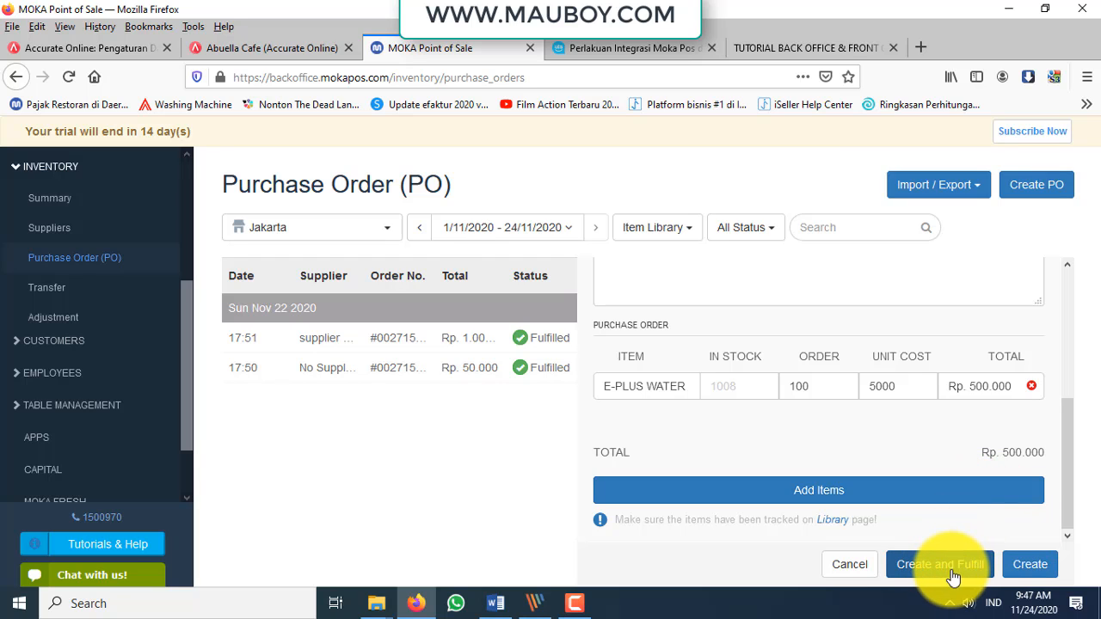
Check the "PO status fullfild" import condition in the integration guide and return to the MOKA purchase order
left_click(624, 51)
left_click(865, 322)
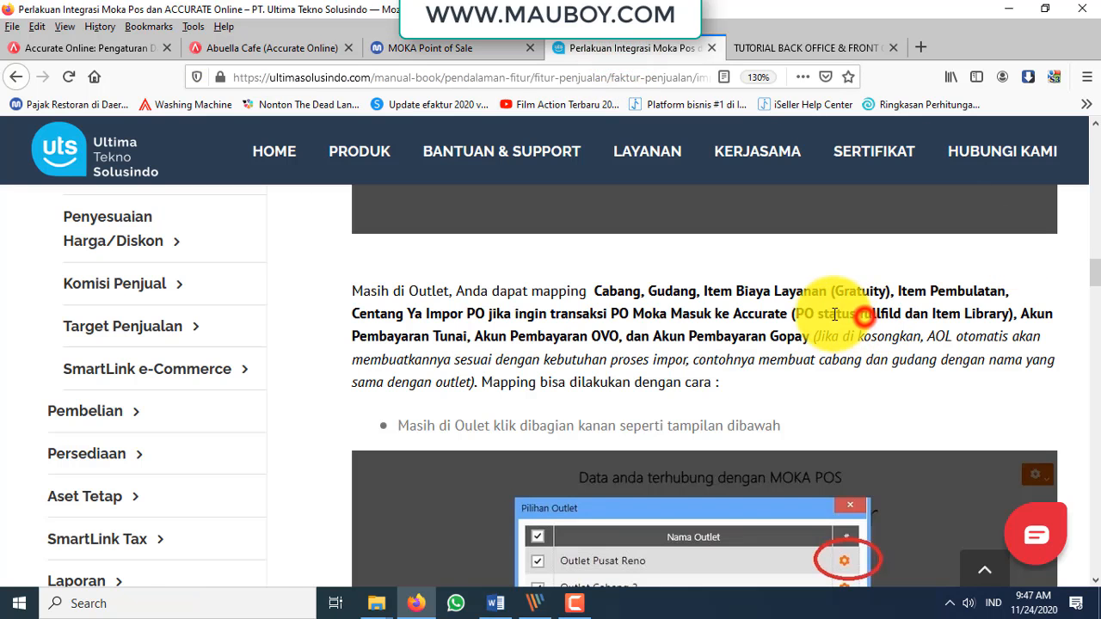
left_click_drag(794, 313, 899, 311)
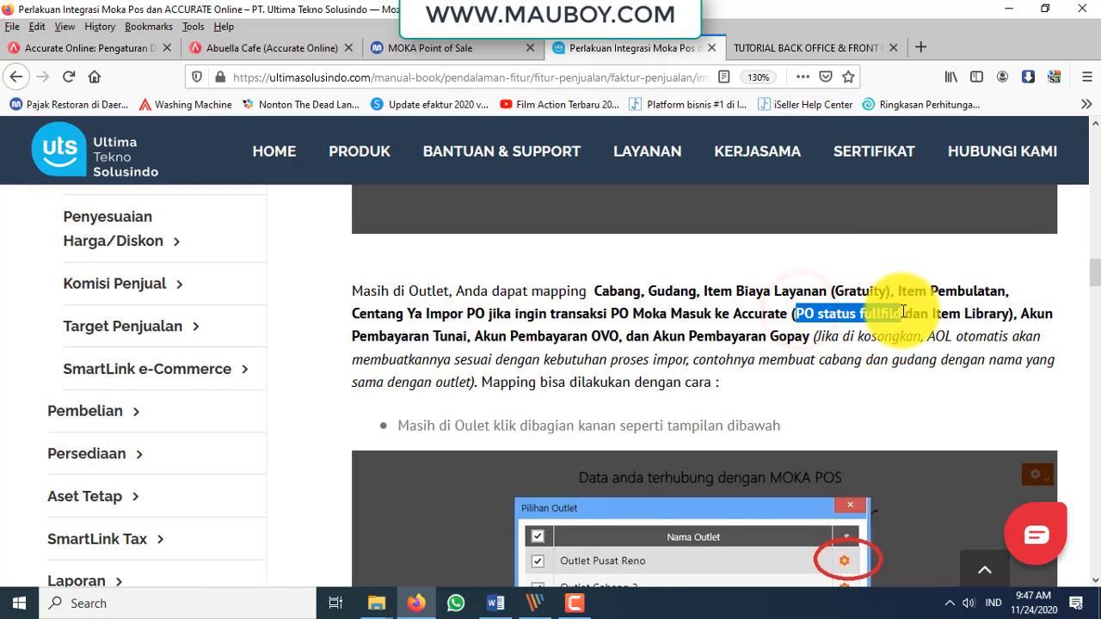
left_click(895, 309)
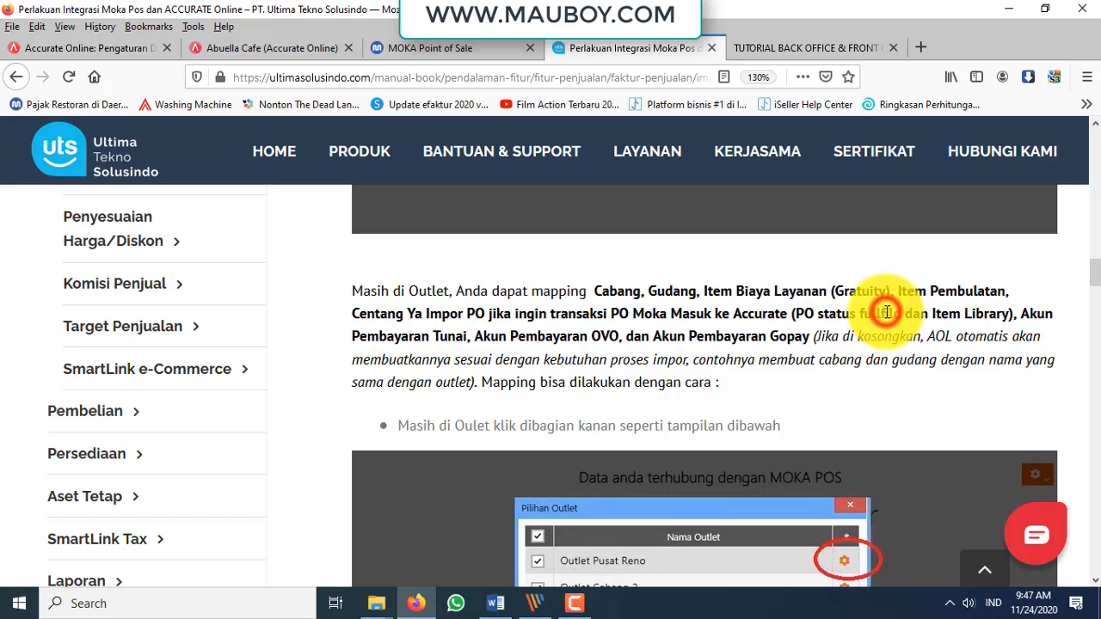
left_click(790, 40)
left_click(487, 48)
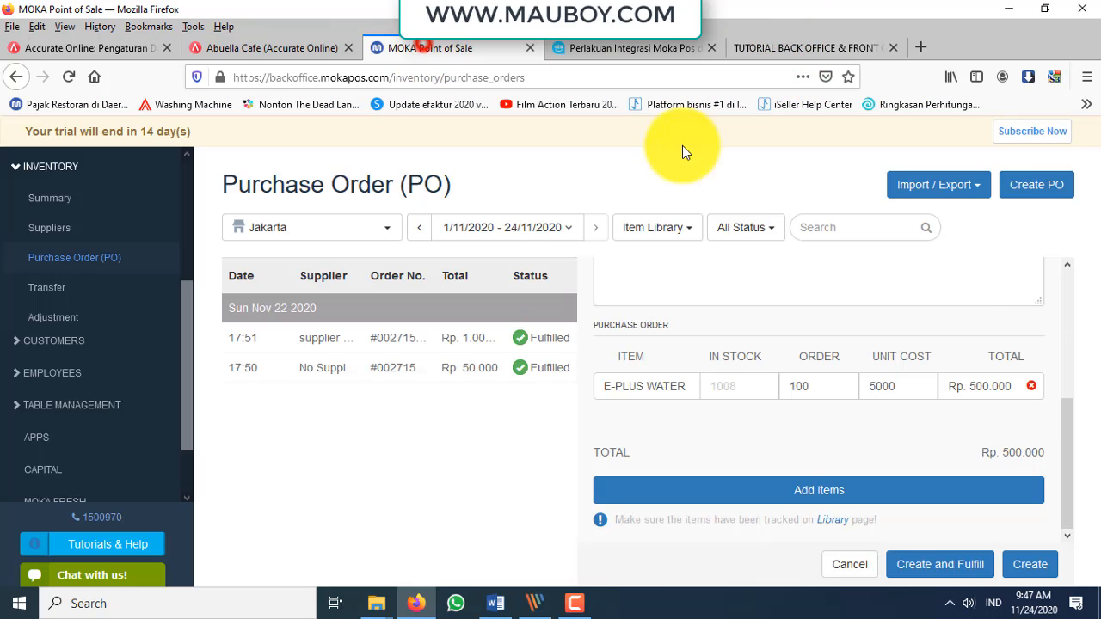
Create the E-PLUS WATER 20x@ 500 ml purchase order as fulfilled and confirm it
double_click(799, 387)
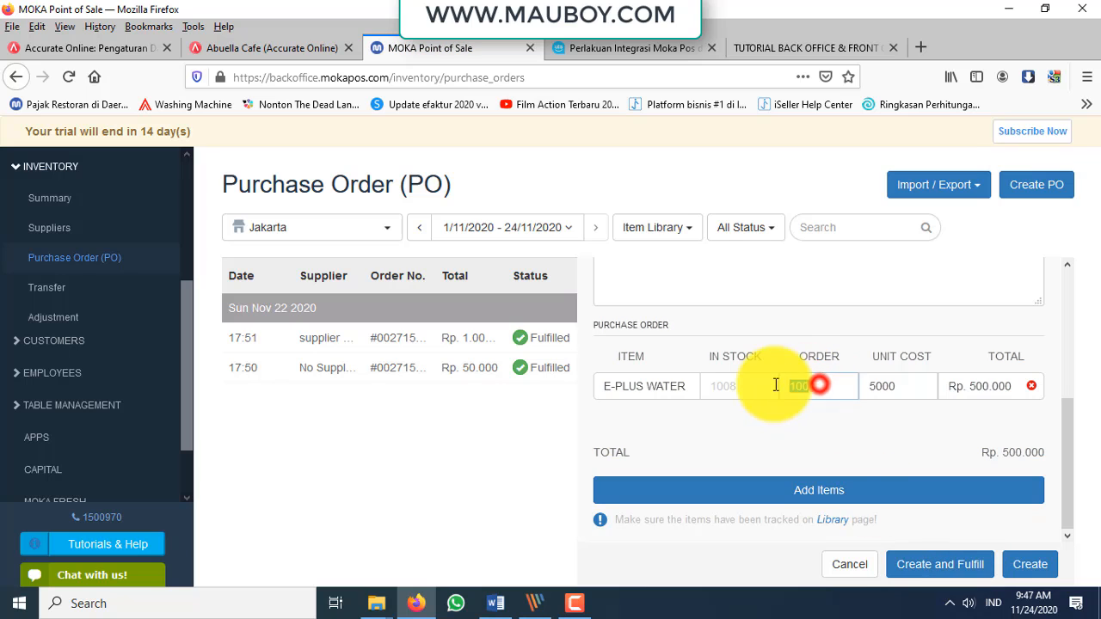
left_click(966, 568)
left_click(764, 277)
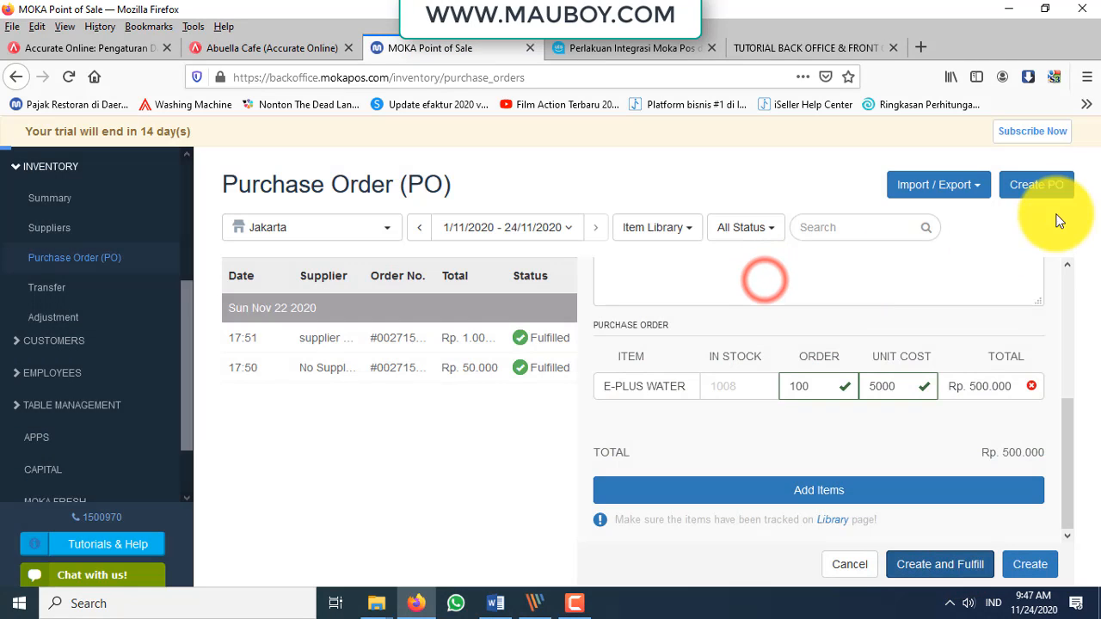
Start a second purchase order for the Jakarta outlet, choosing supplier kopi
left_click(1042, 188)
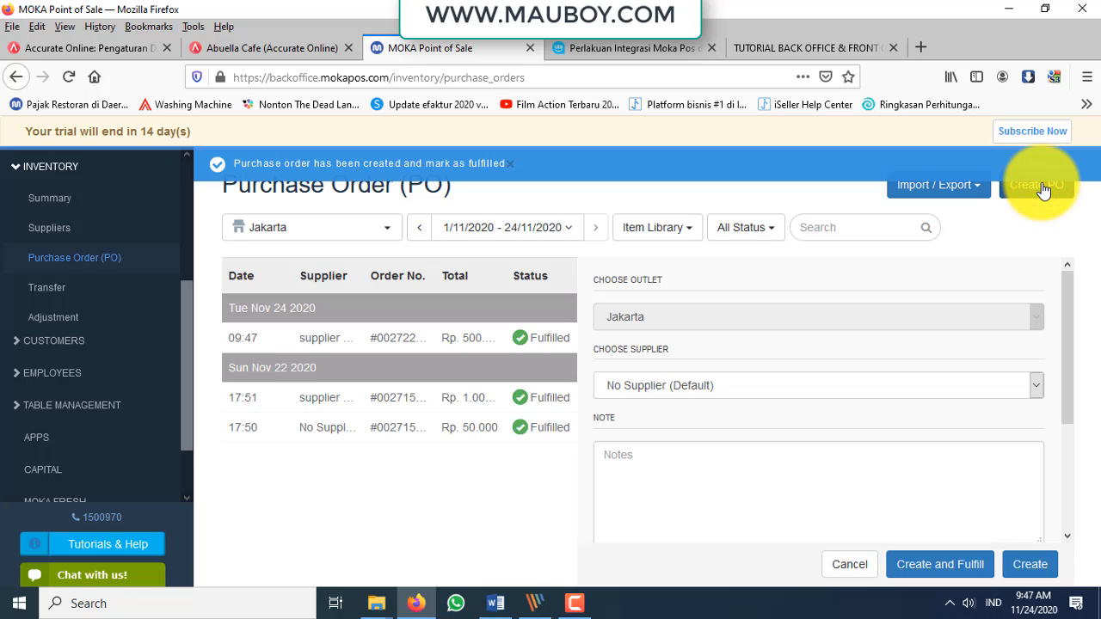
left_click(777, 387)
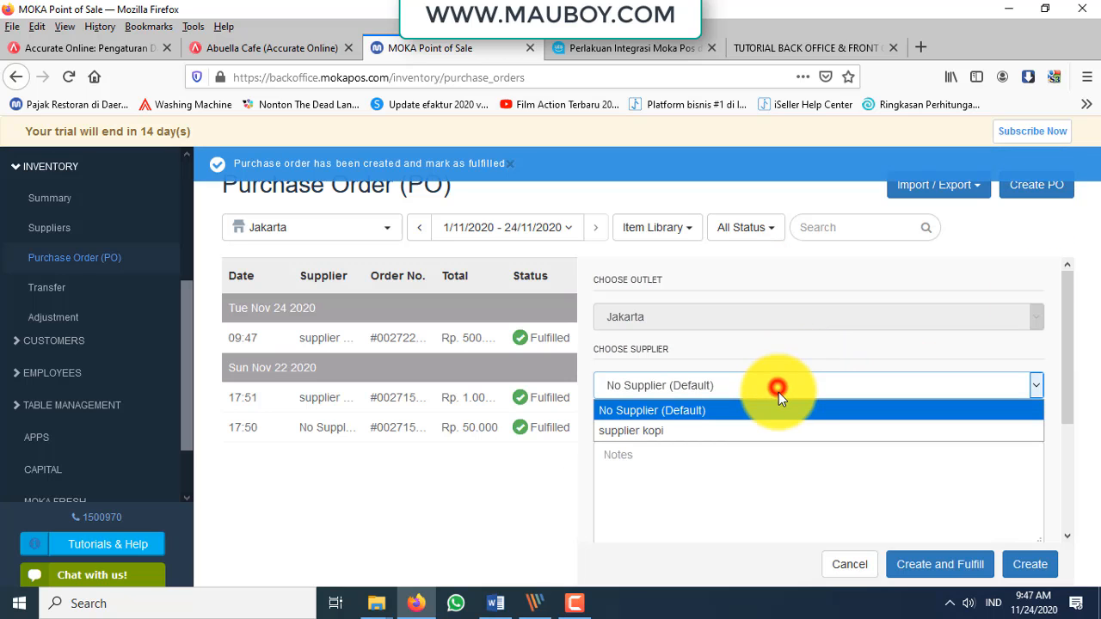
left_click(704, 435)
scroll(717, 437, "down", 3)
Add 10 units of E-PLUS WATER 40 x 250 ml at unit cost Rp. 10000 and create the order without fulfilling it
left_click(821, 490)
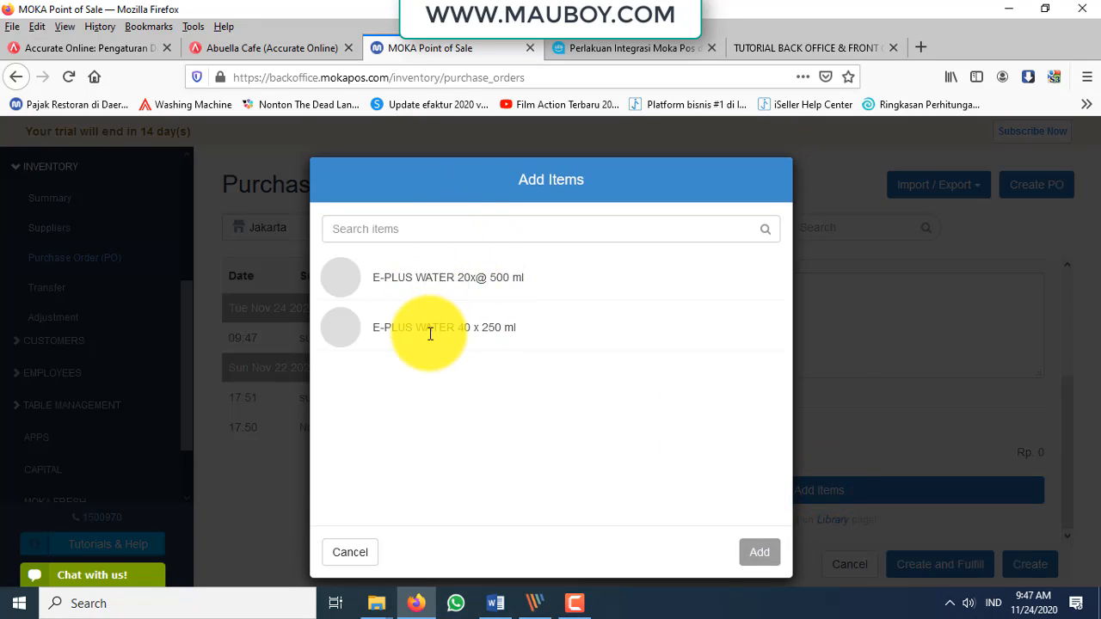
left_click(431, 327)
left_click(526, 320)
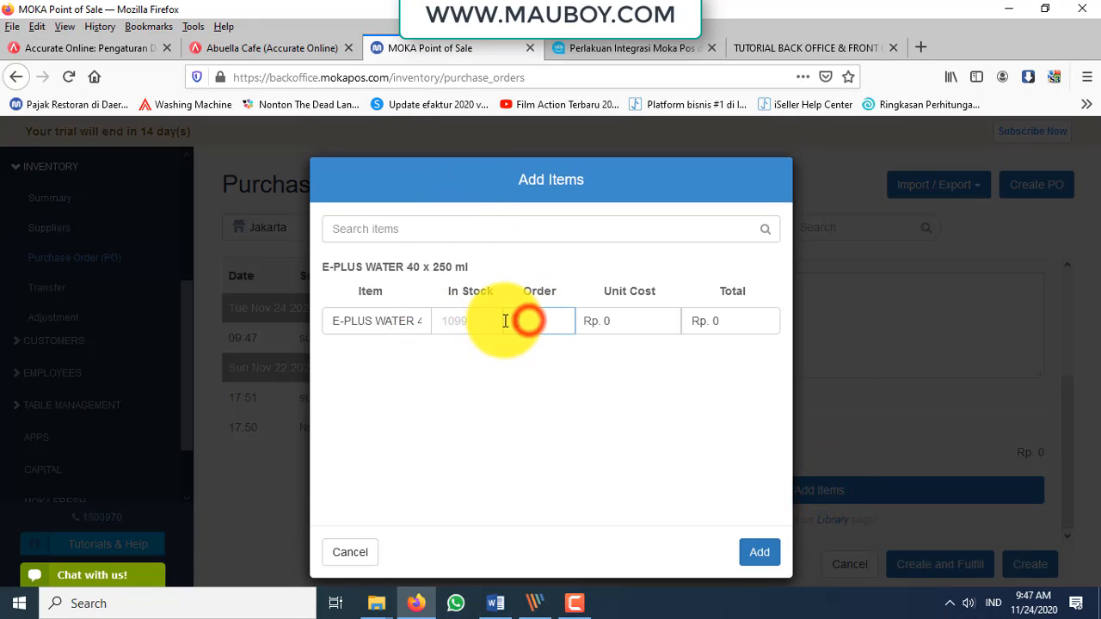
type("10")
left_click(643, 320)
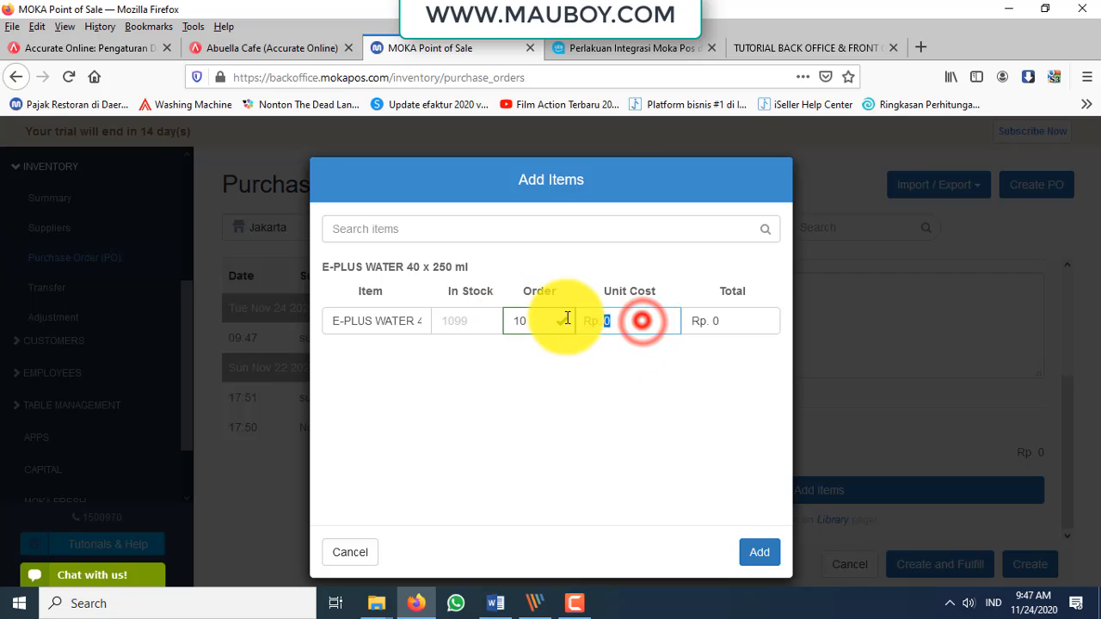
type("10000")
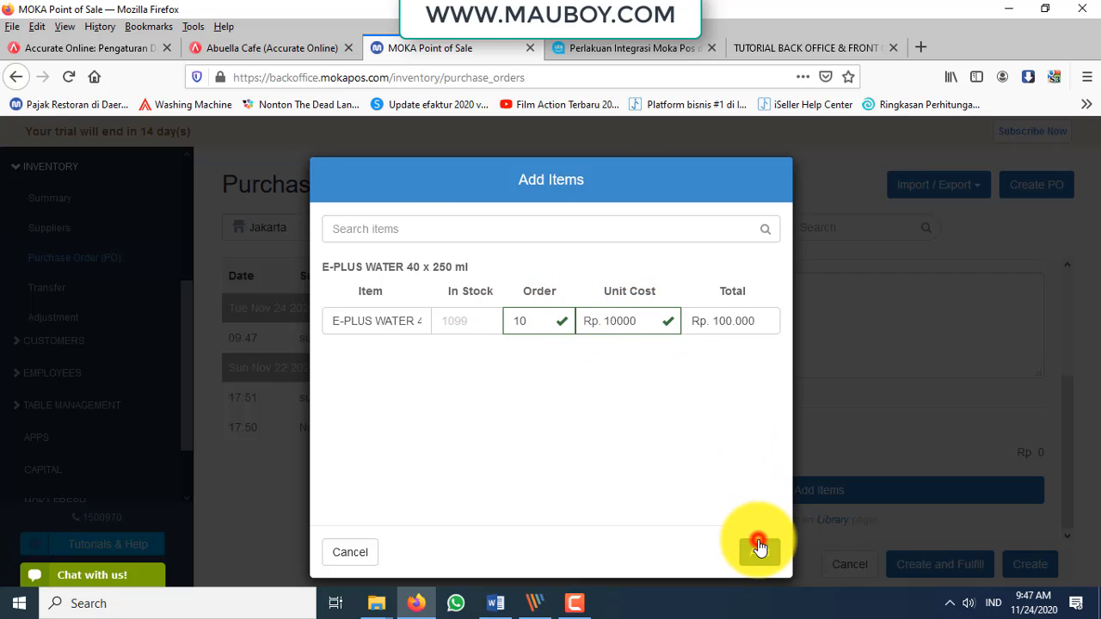
left_click(758, 546)
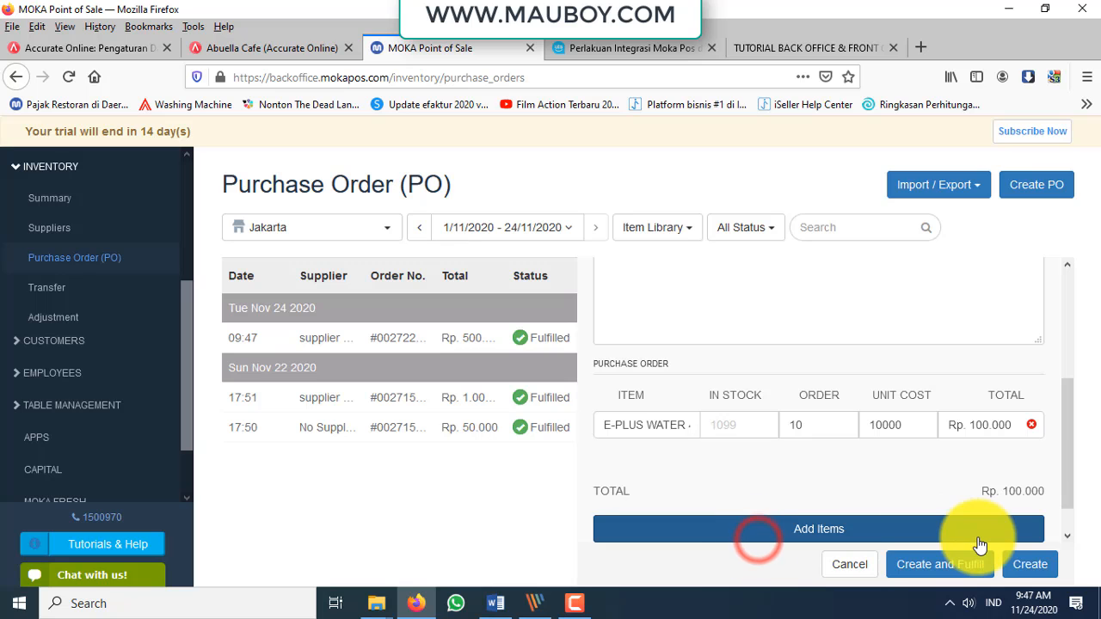
left_click(1029, 568)
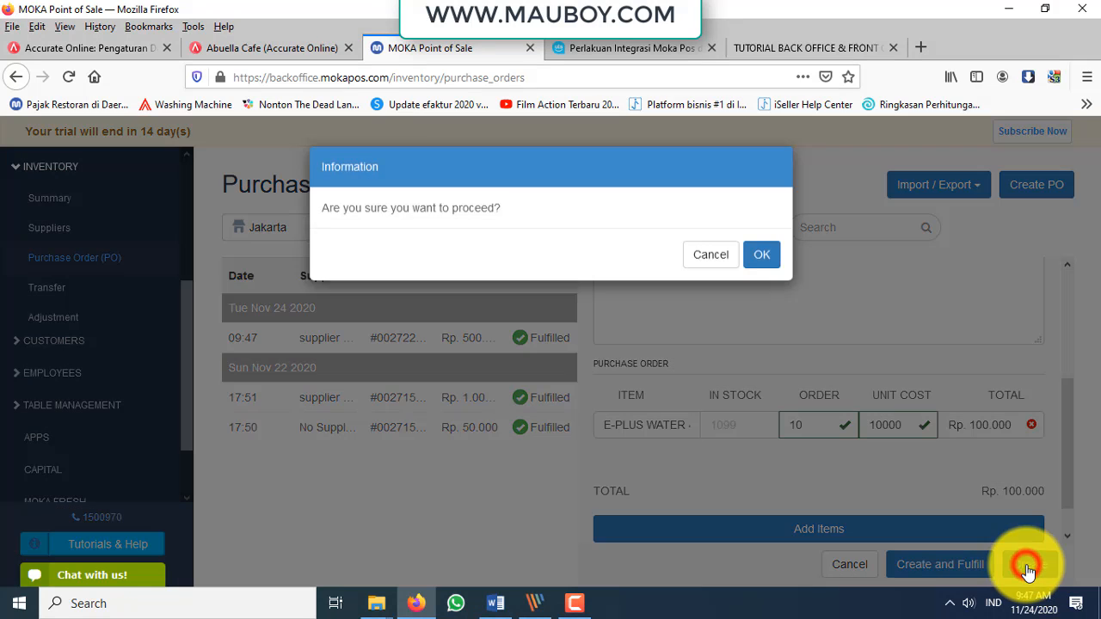
left_click(760, 266)
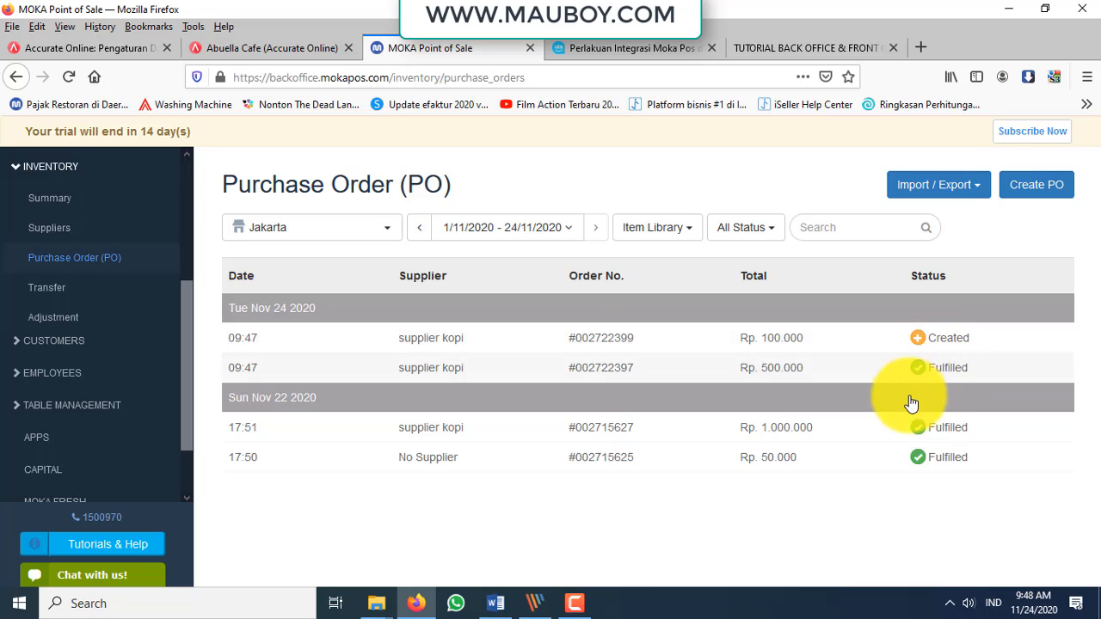
Review point 4 of the integration guide on how Moka purchase orders enter Accurate Online, highlighting the "Fulfilled" status
left_click(658, 53)
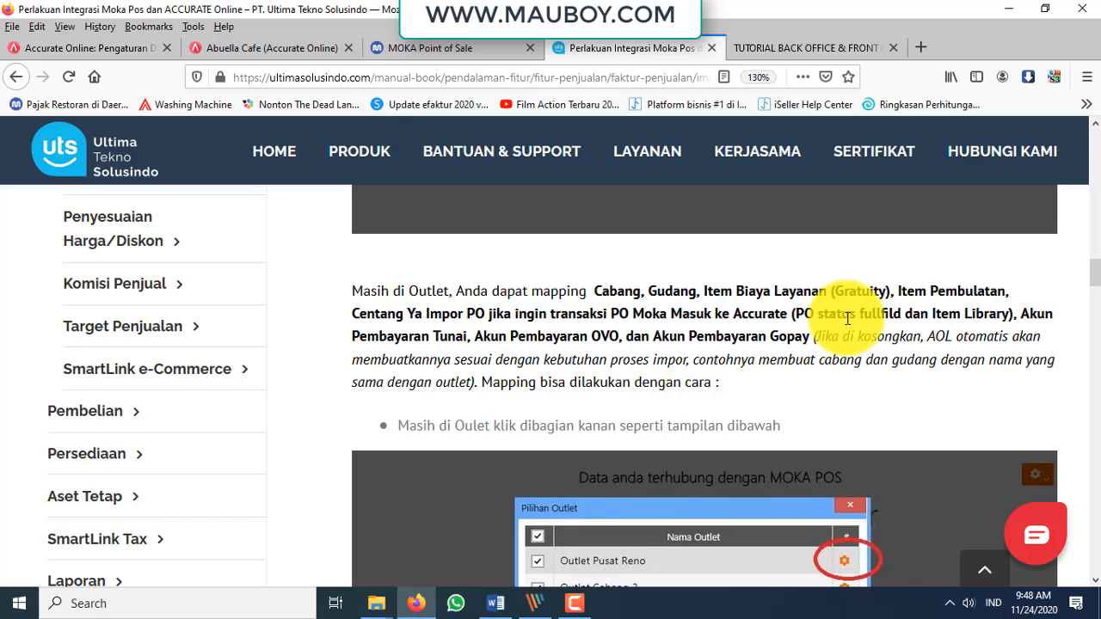
scroll(848, 318, "down", 10)
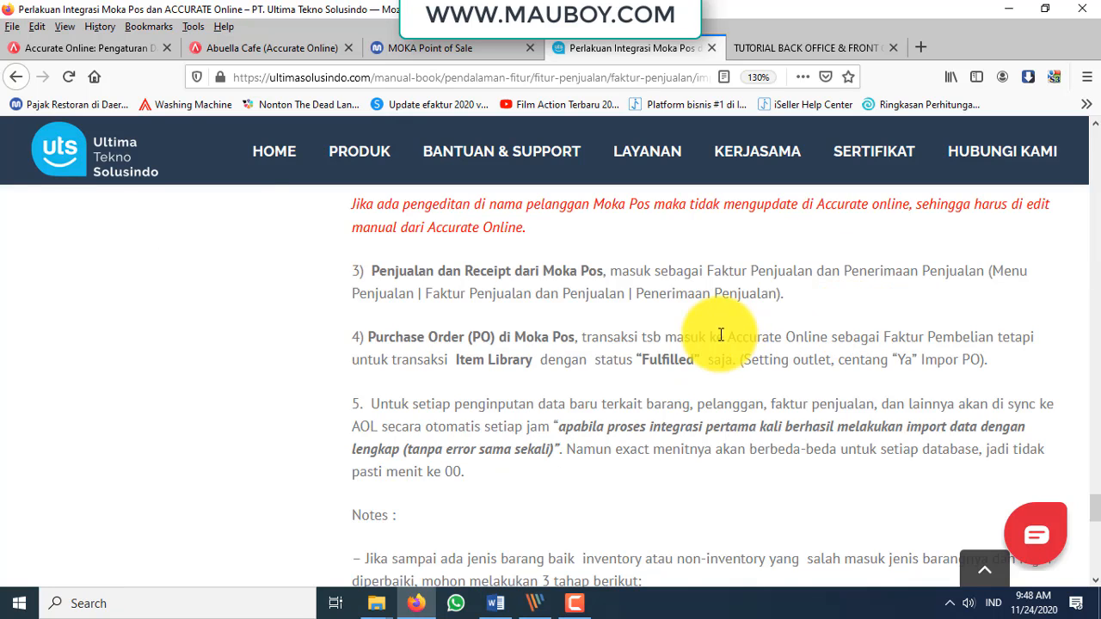
left_click_drag(358, 337, 948, 375)
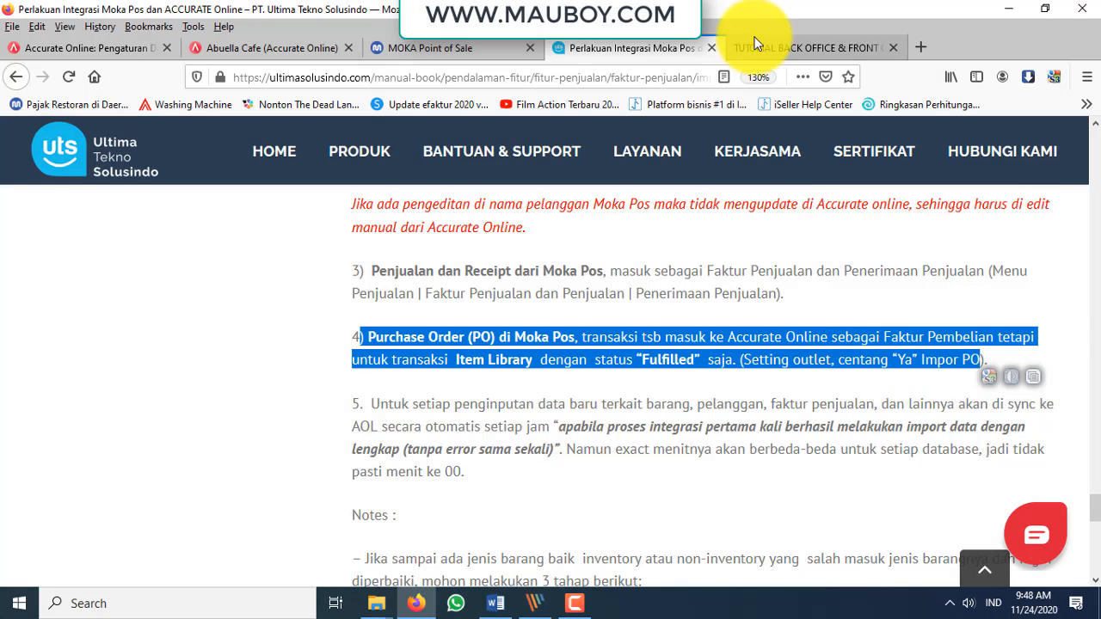
left_click(852, 359)
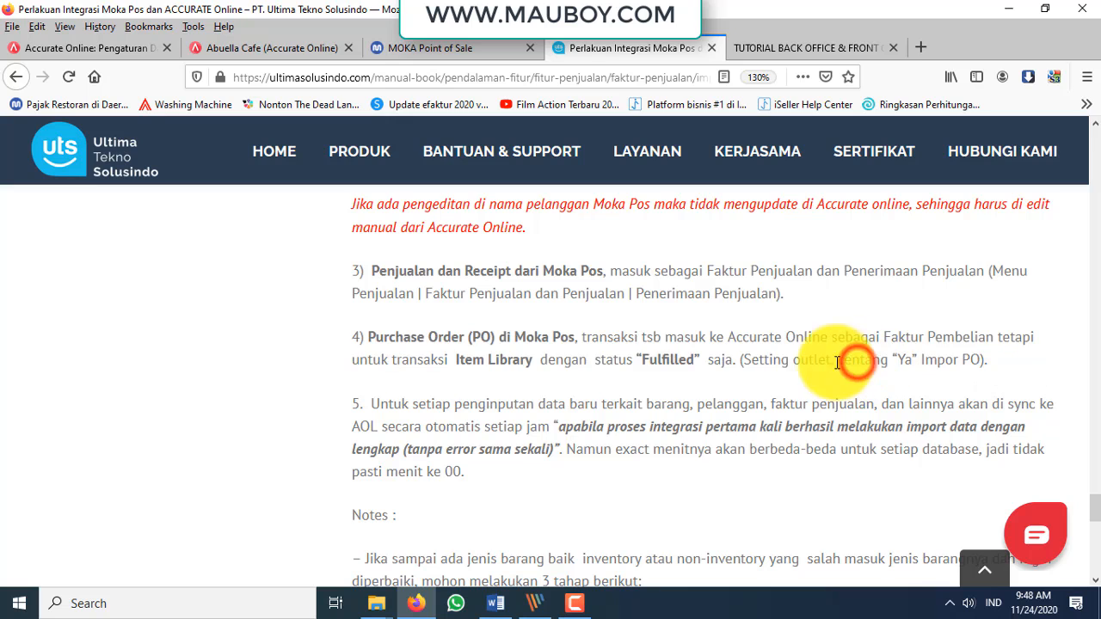
left_click_drag(809, 360, 921, 365)
left_click_drag(642, 359, 700, 361)
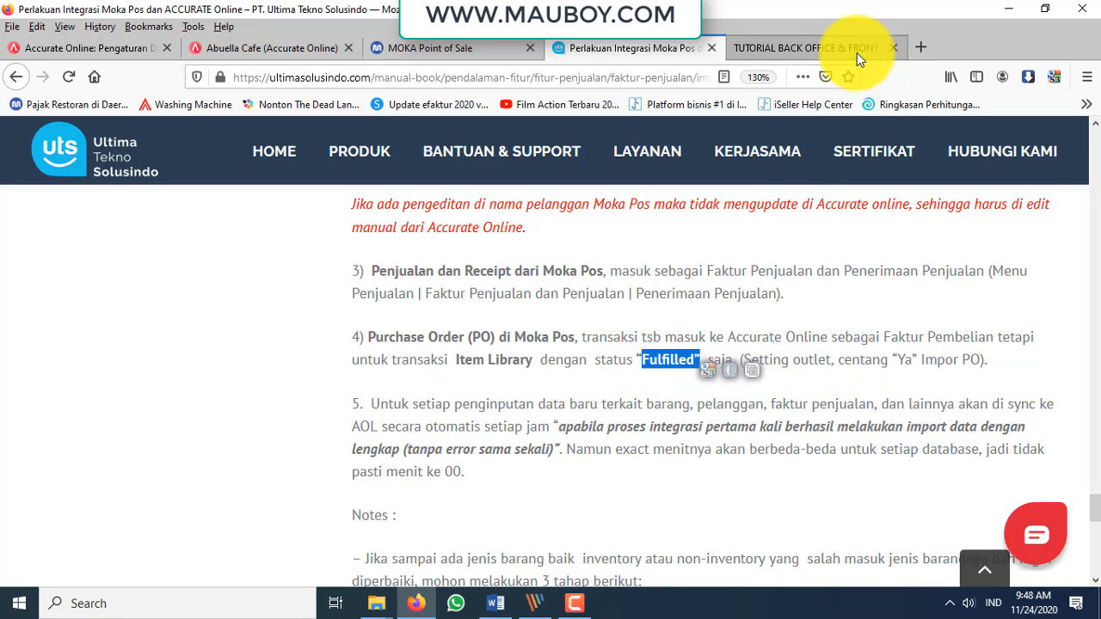
Switch to Accurate Online and open Impor Moka POS from the Faktur Penjualan list
left_click(293, 47)
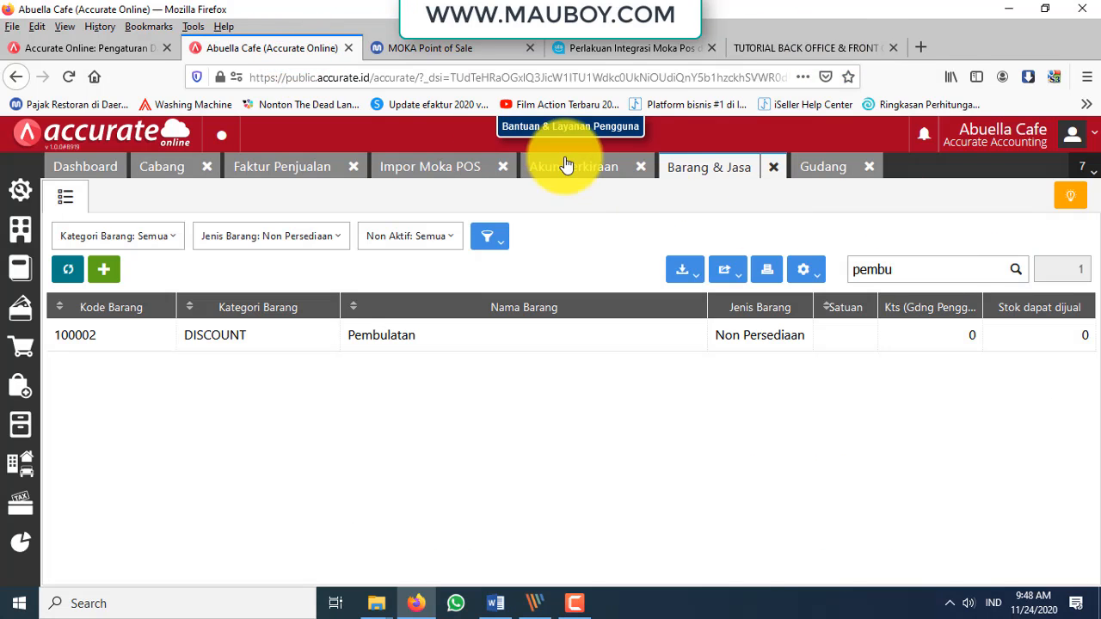
left_click(256, 175)
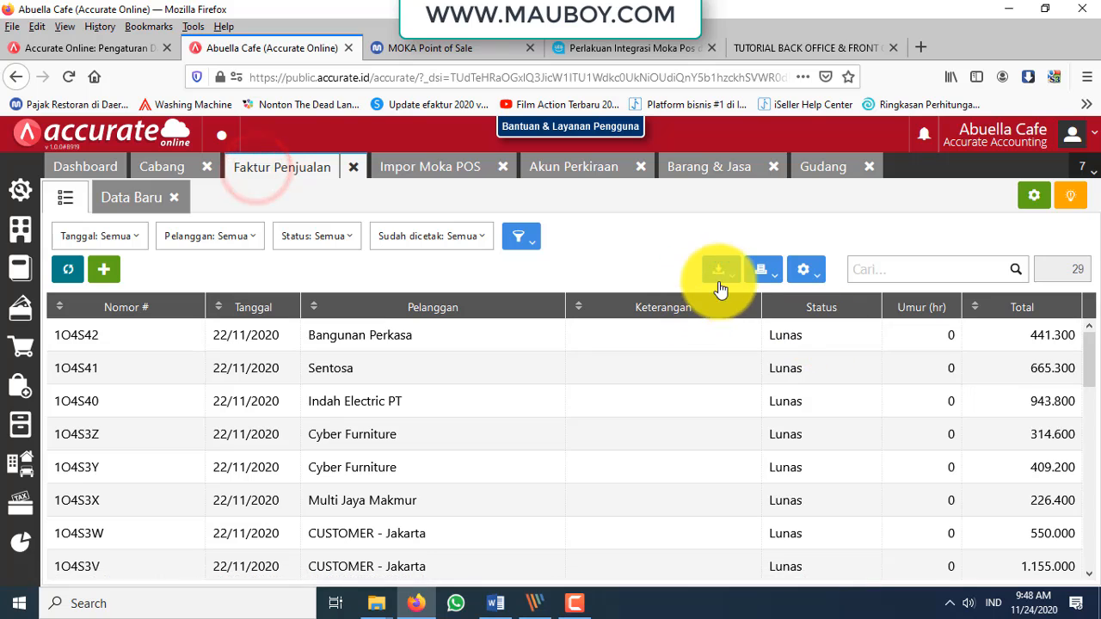
left_click(719, 272)
left_click(684, 526)
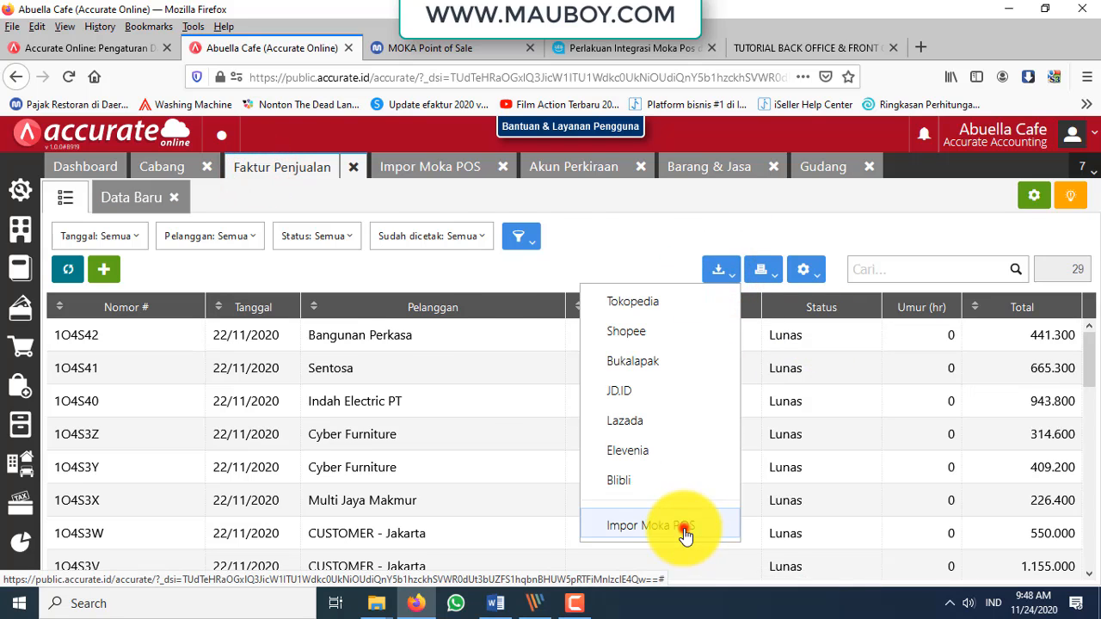
Start a manual import of Moka transactions dated 24/11/2020 to 24/11/2020
left_click(1063, 211)
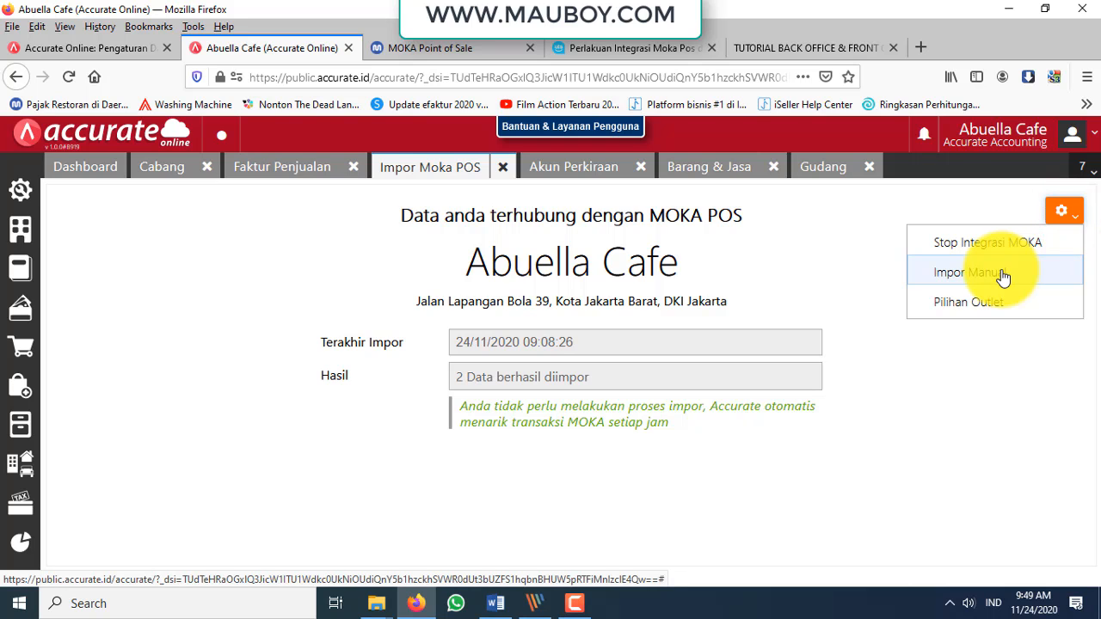
left_click(965, 277)
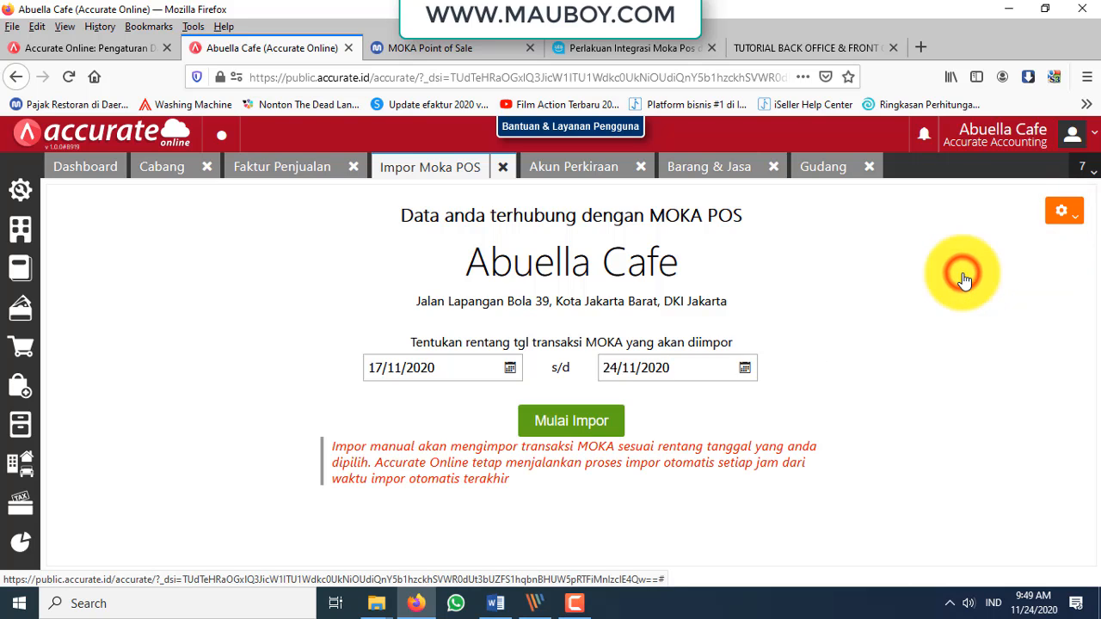
left_click(512, 368)
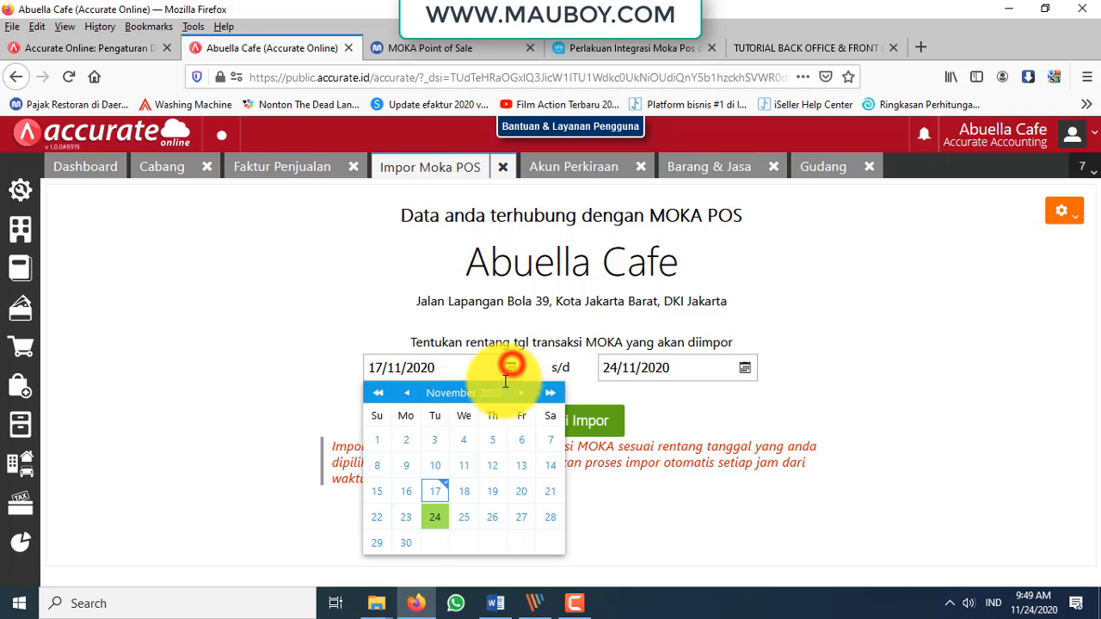
left_click(432, 516)
left_click(691, 361)
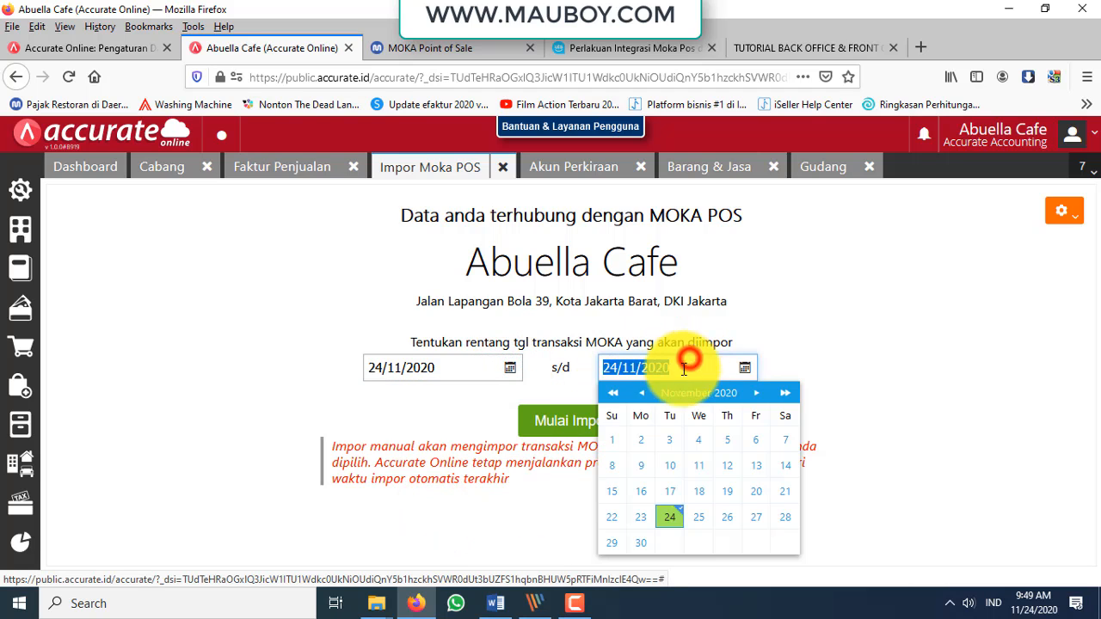
left_click(461, 407)
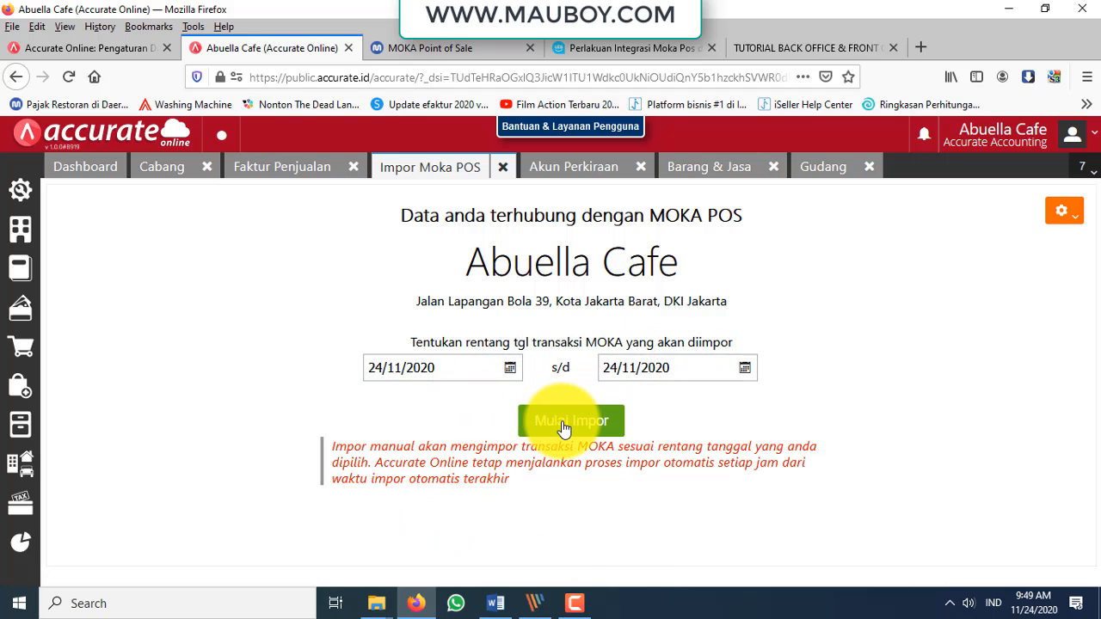
left_click(563, 421)
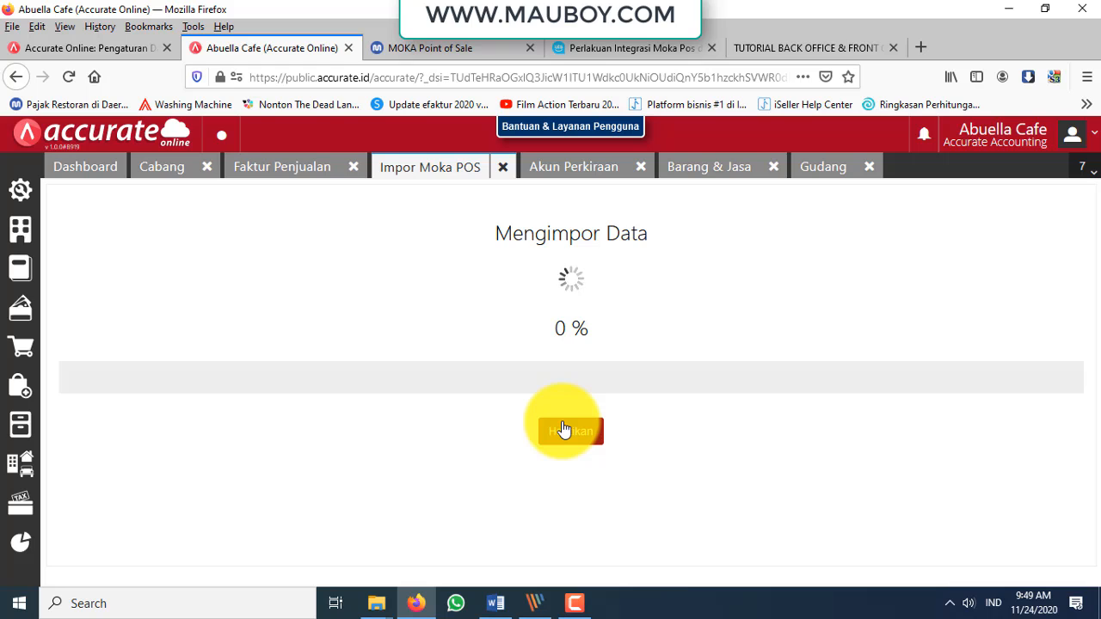
Review point 4 of the integration guide, highlighting "Faktur Pembelian" and the condition limiting the import to fulfilled Item Library transactions
left_click(658, 48)
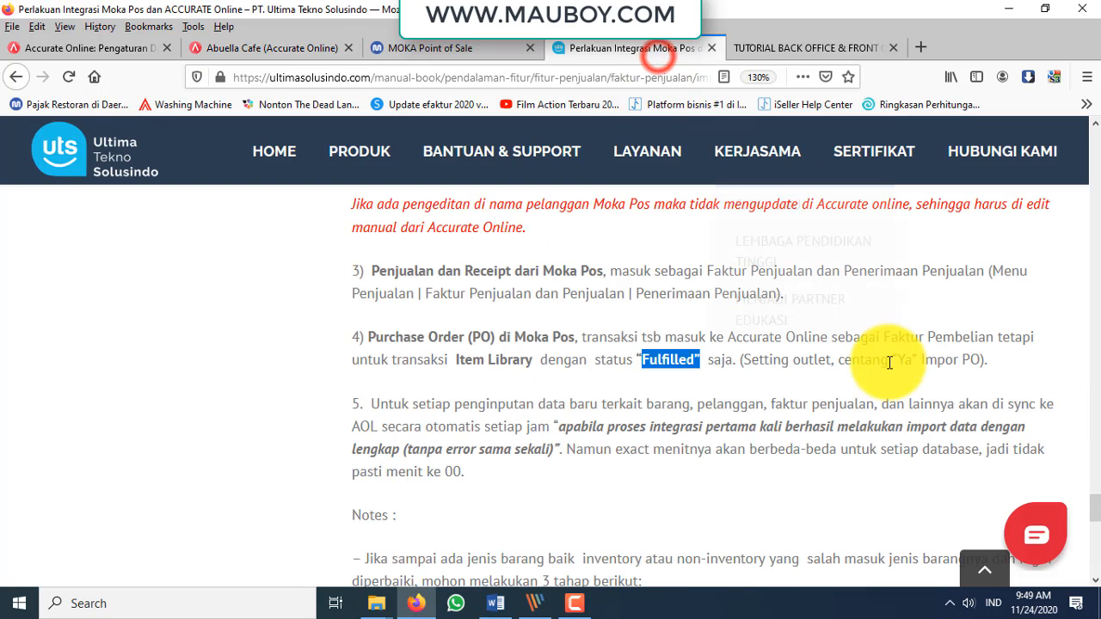
left_click_drag(885, 336, 996, 338)
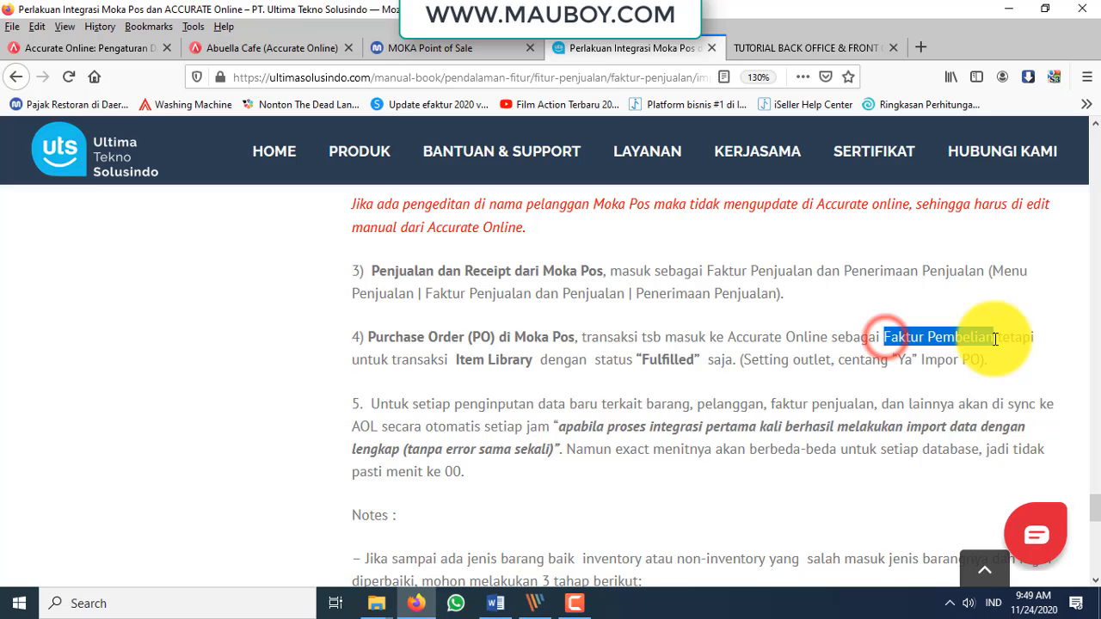
left_click(304, 47)
left_click(633, 48)
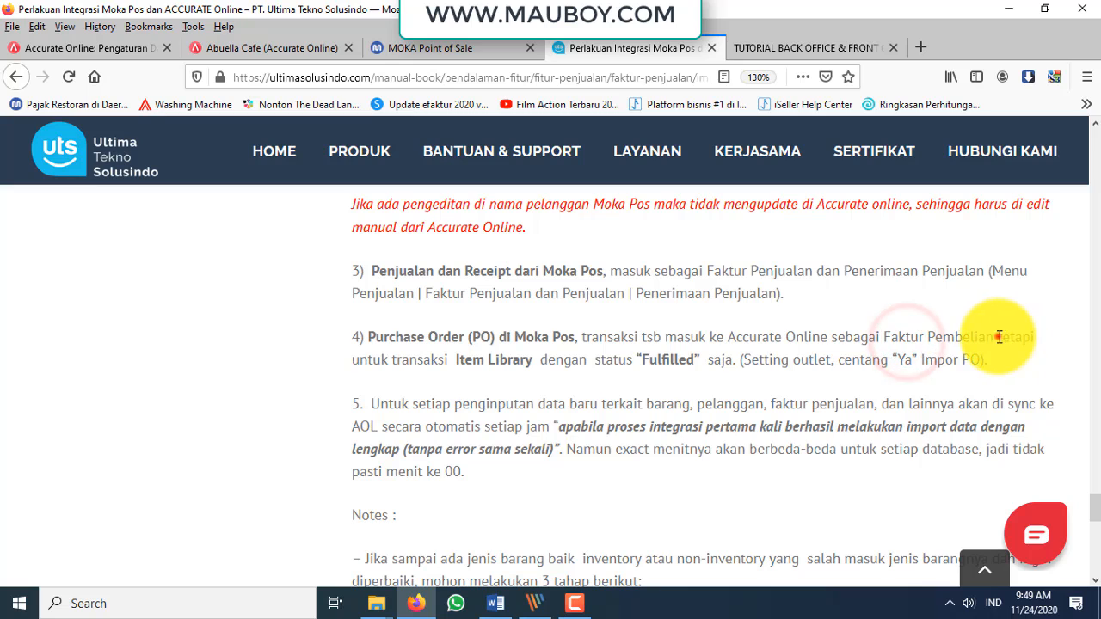
left_click_drag(1014, 344, 746, 367)
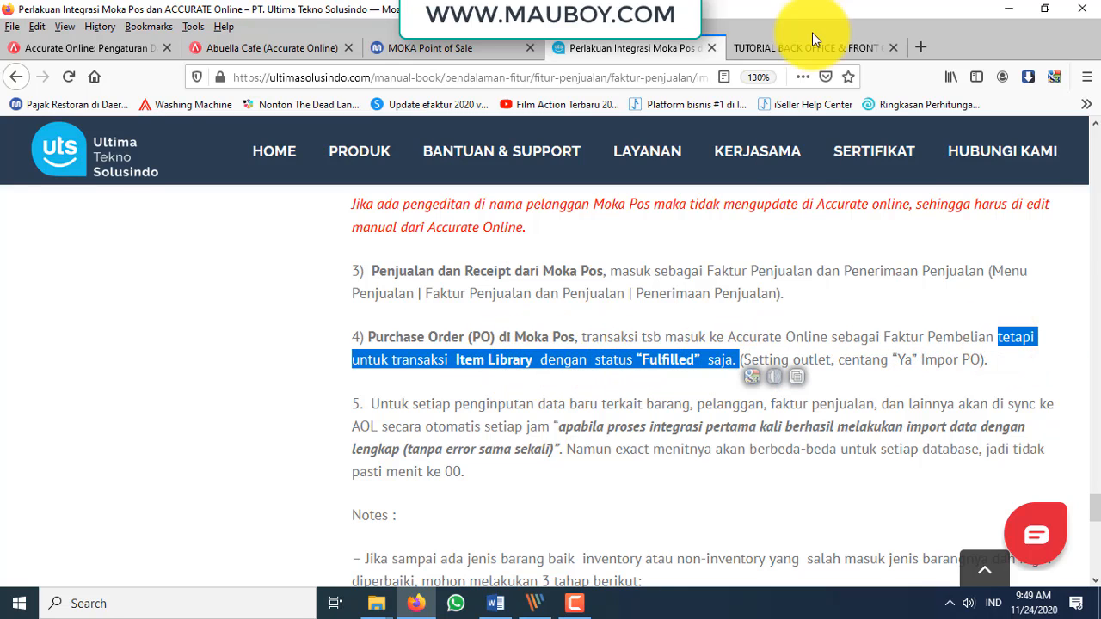
Switch to Accurate Online, check the import result, and close Impor Moka POS
left_click(257, 44)
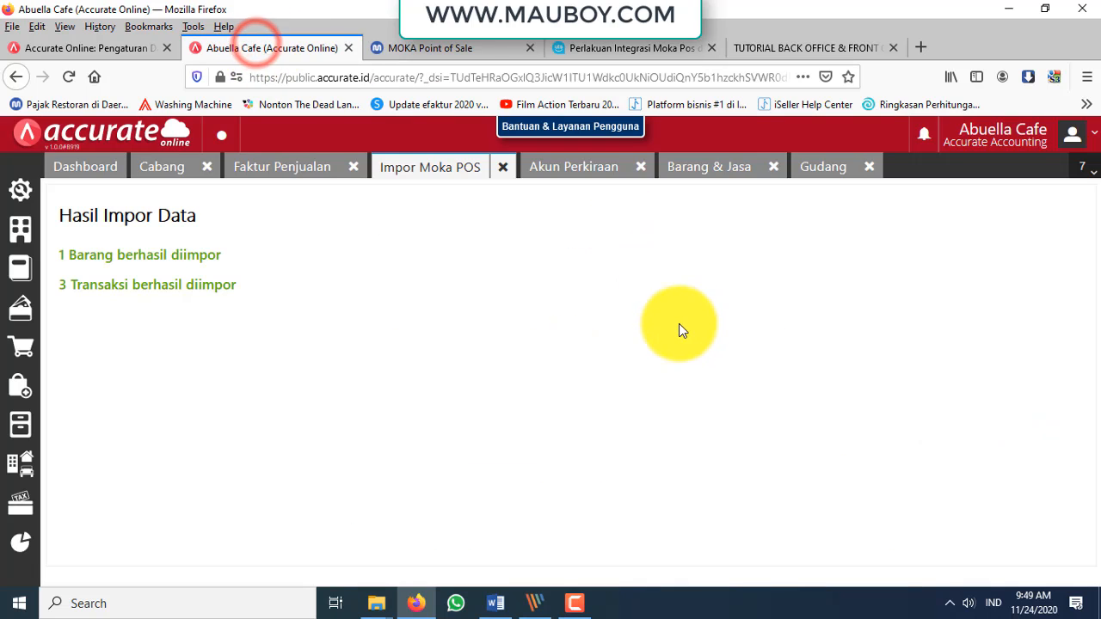
left_click_drag(76, 255, 129, 285)
left_click(342, 335)
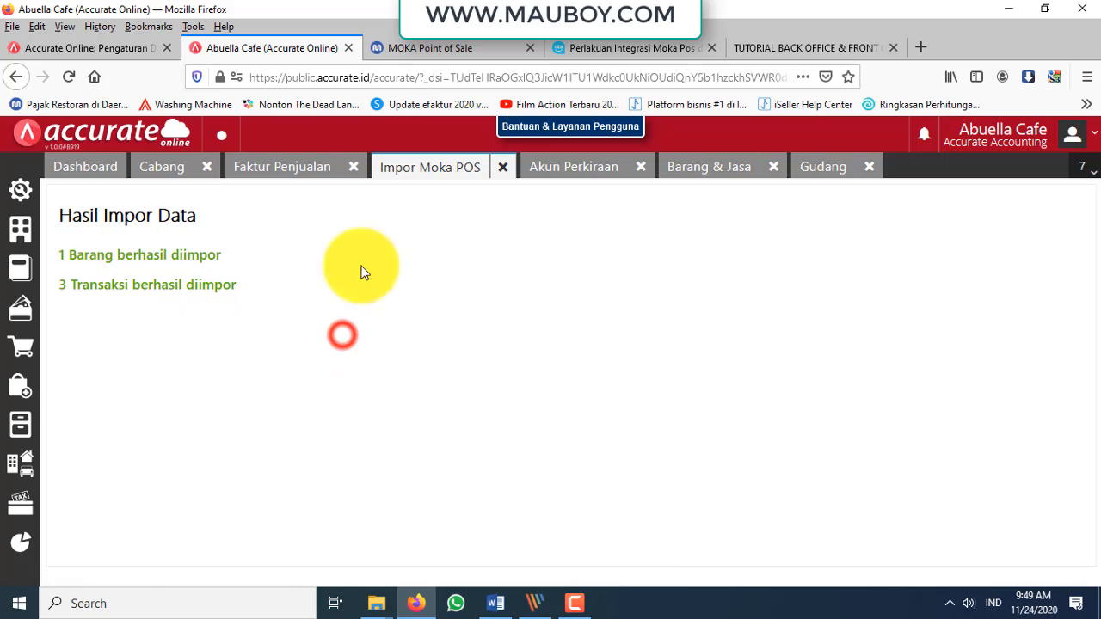
left_click(499, 172)
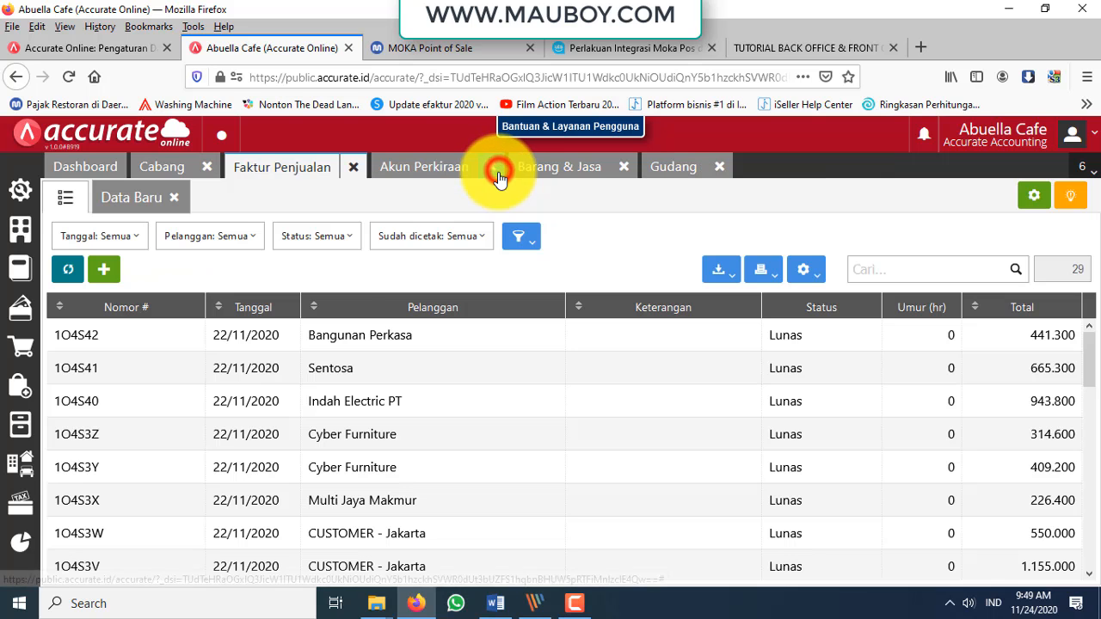
List the Faktur Pembelian records and open the 24/11/2020 purchase invoice from supplier kopi to inspect its item line
left_click(20, 387)
left_click(436, 327)
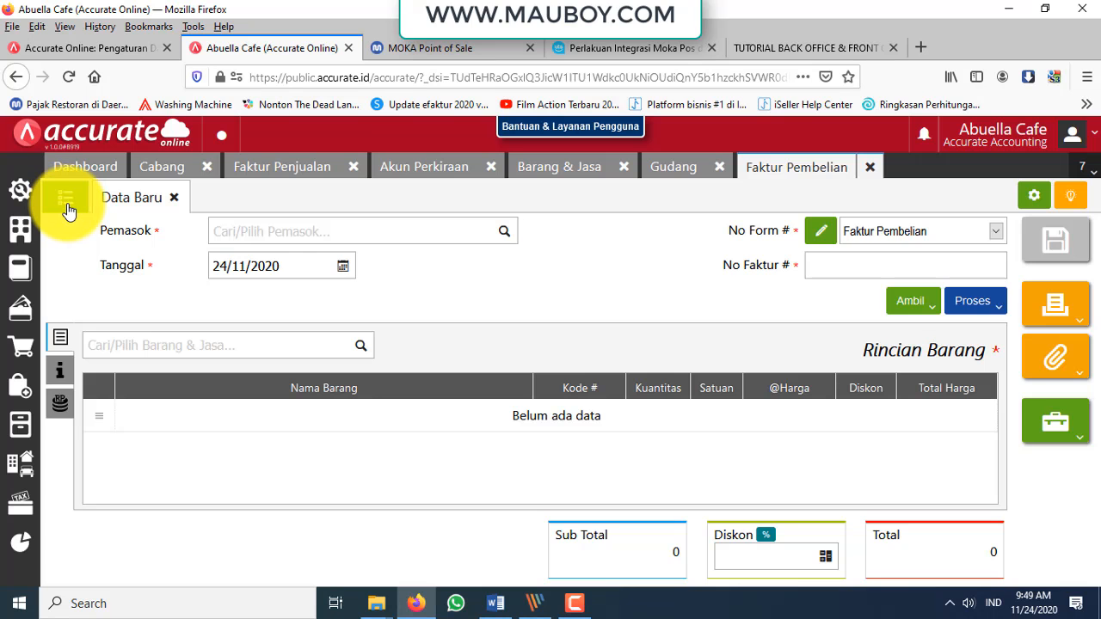
left_click(65, 198)
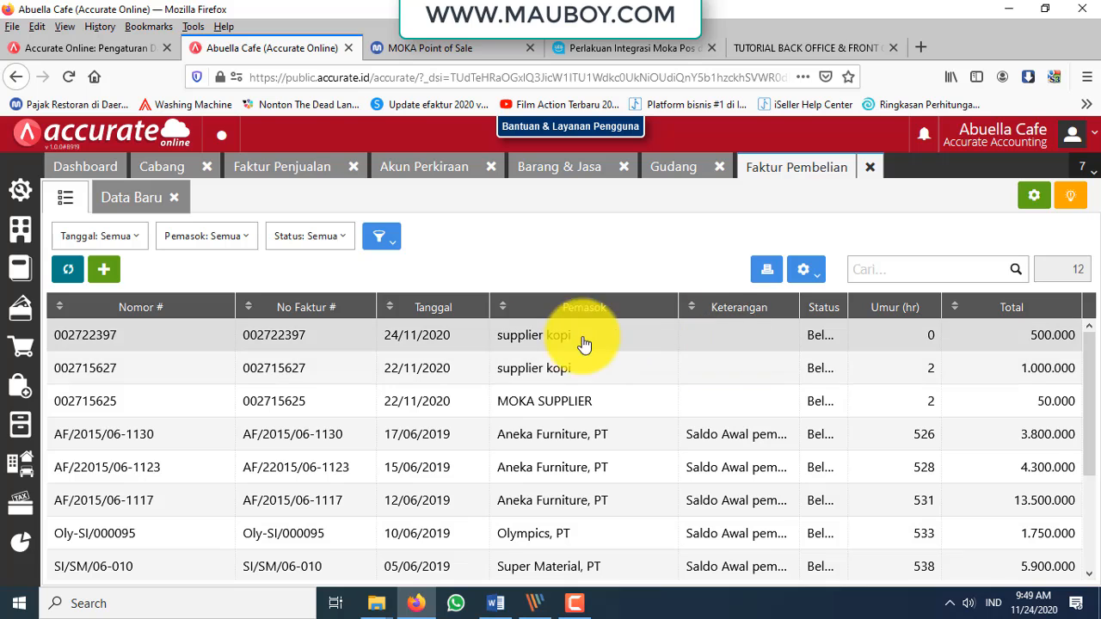
left_click(457, 340)
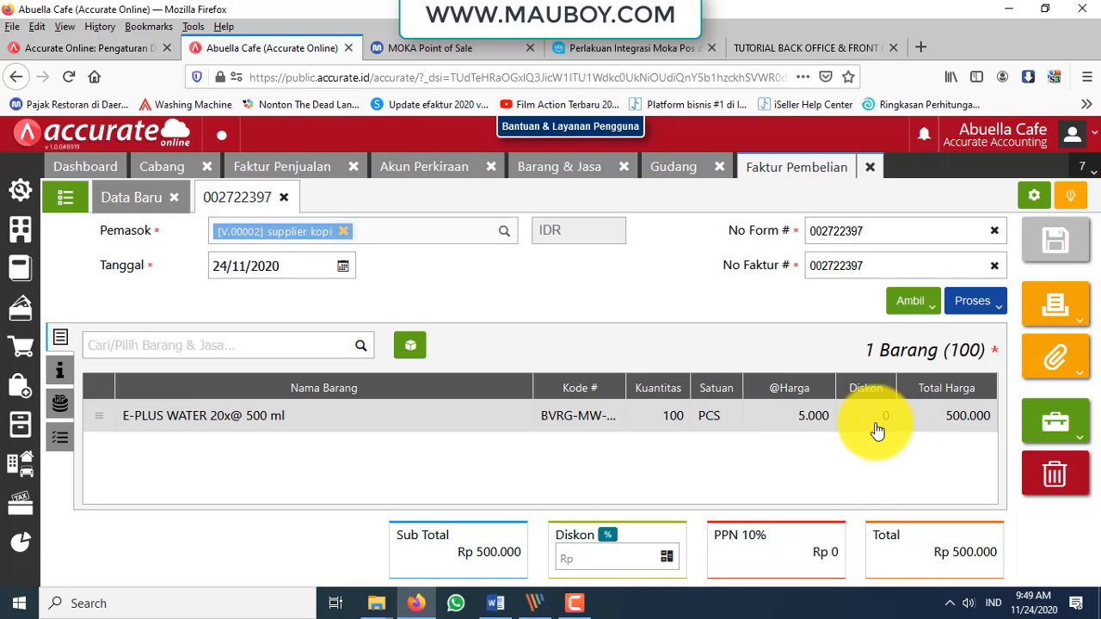
Switch to Moka POS and mark the Rp. 100.000 purchase order from supplier kopi as fulfilled
left_click(479, 49)
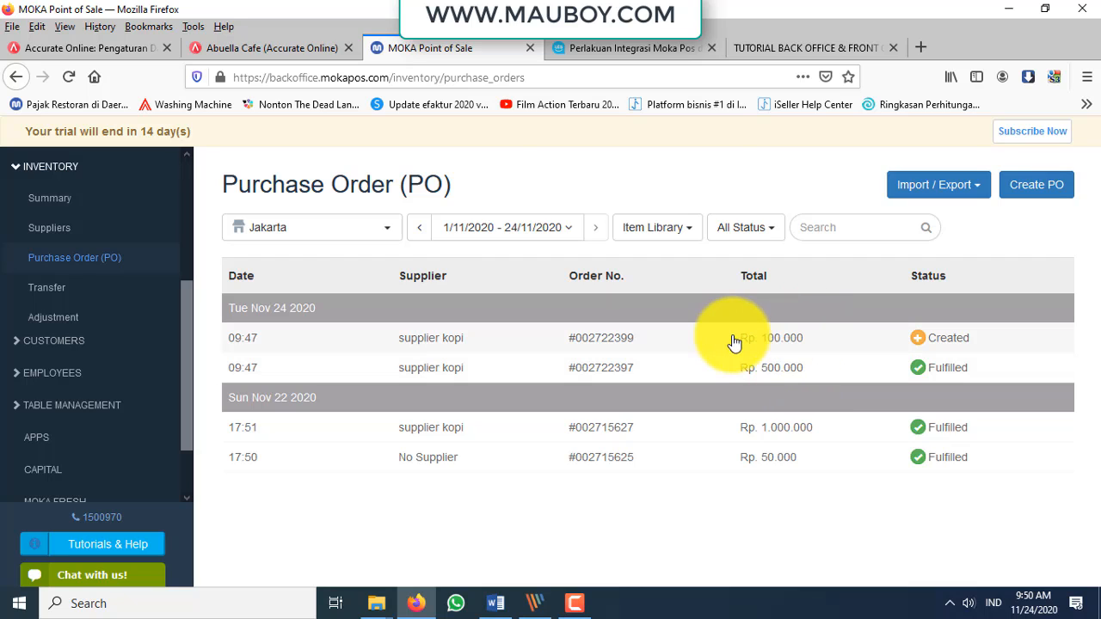
left_click(780, 346)
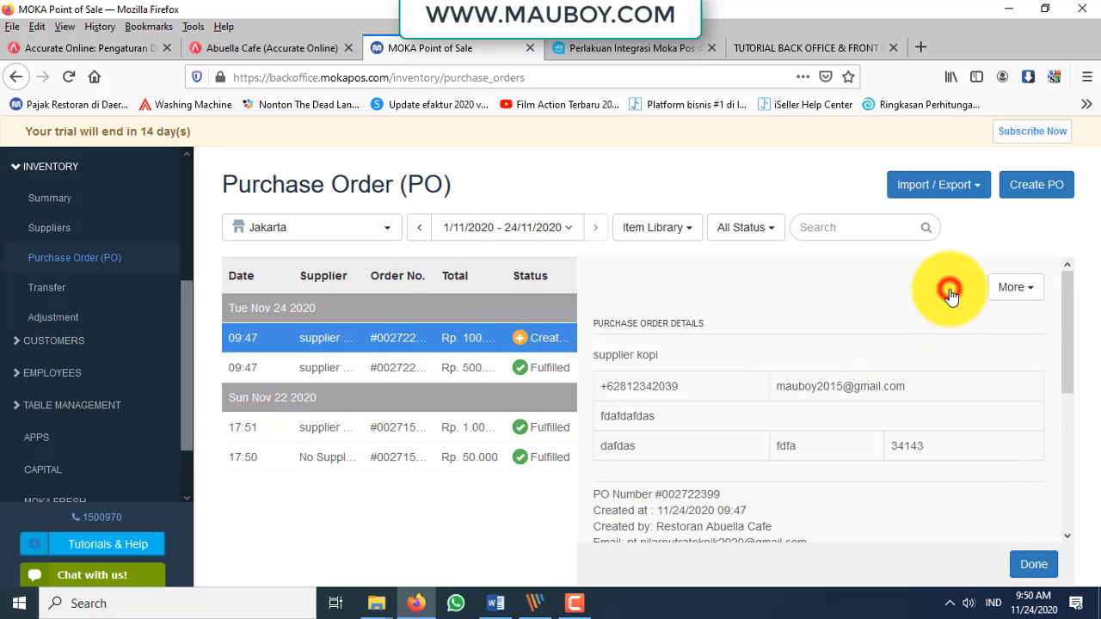
left_click(952, 297)
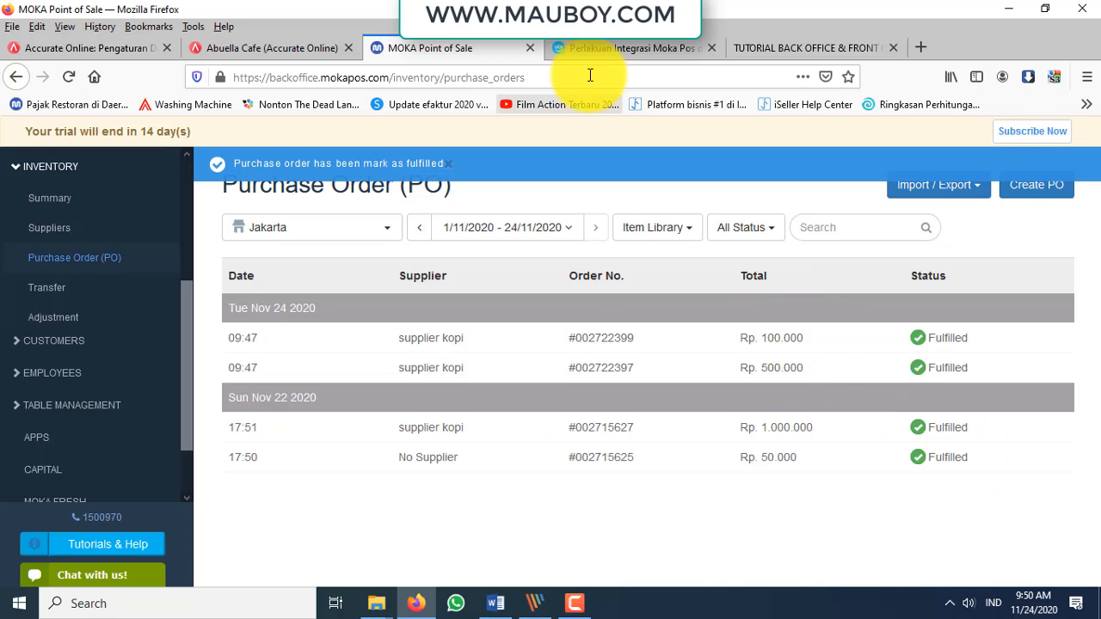
Return to Accurate Online and close the open purchase invoice and the blank Data Baru form
left_click(265, 39)
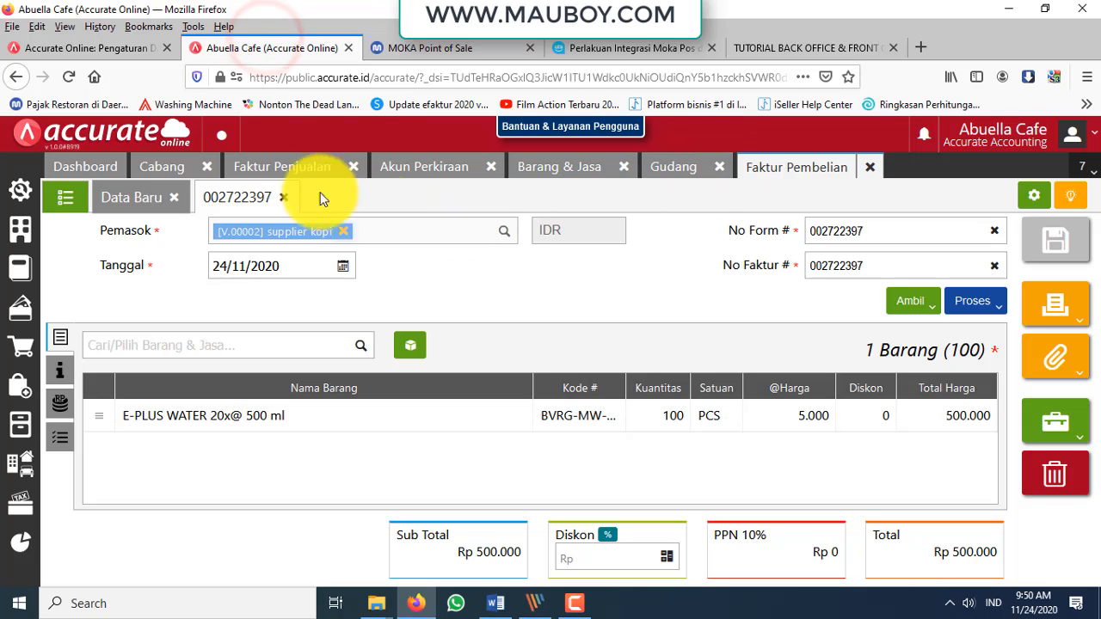
left_click(281, 199)
left_click(173, 198)
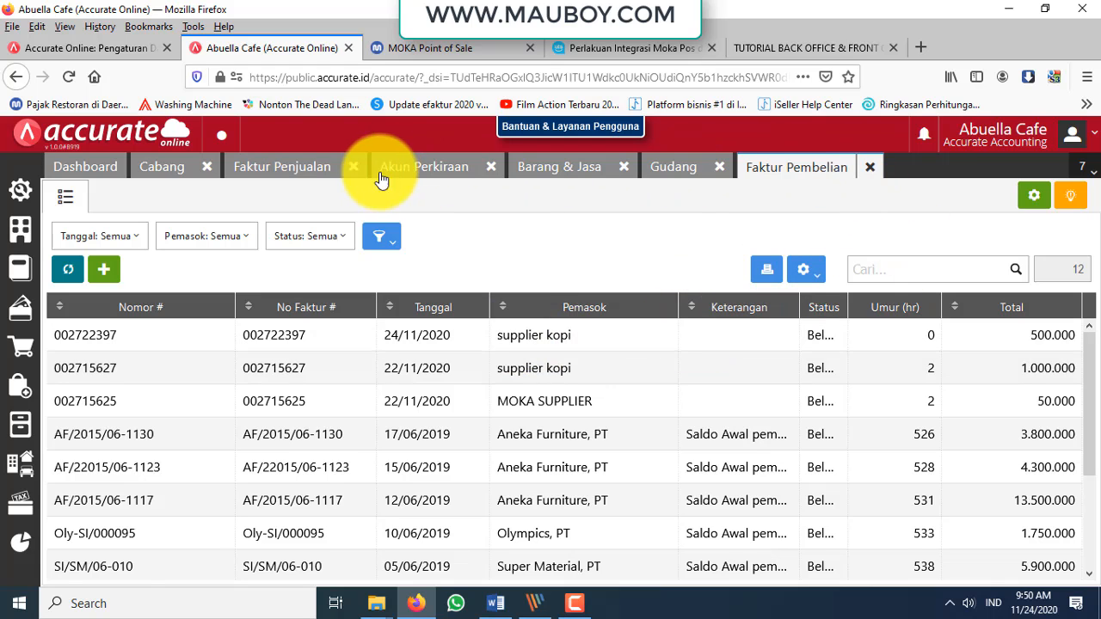
Reopen Impor Moka POS from Faktur Penjualan and run a manual import for 24/11/2020 to 24/11/2020
left_click(294, 172)
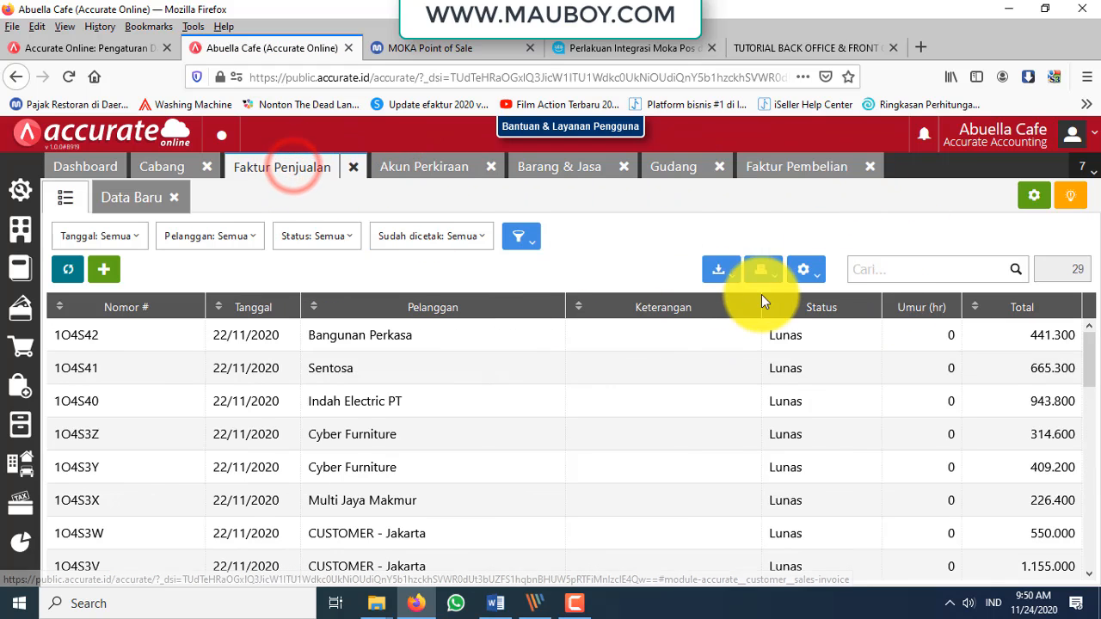
left_click(721, 269)
left_click(670, 528)
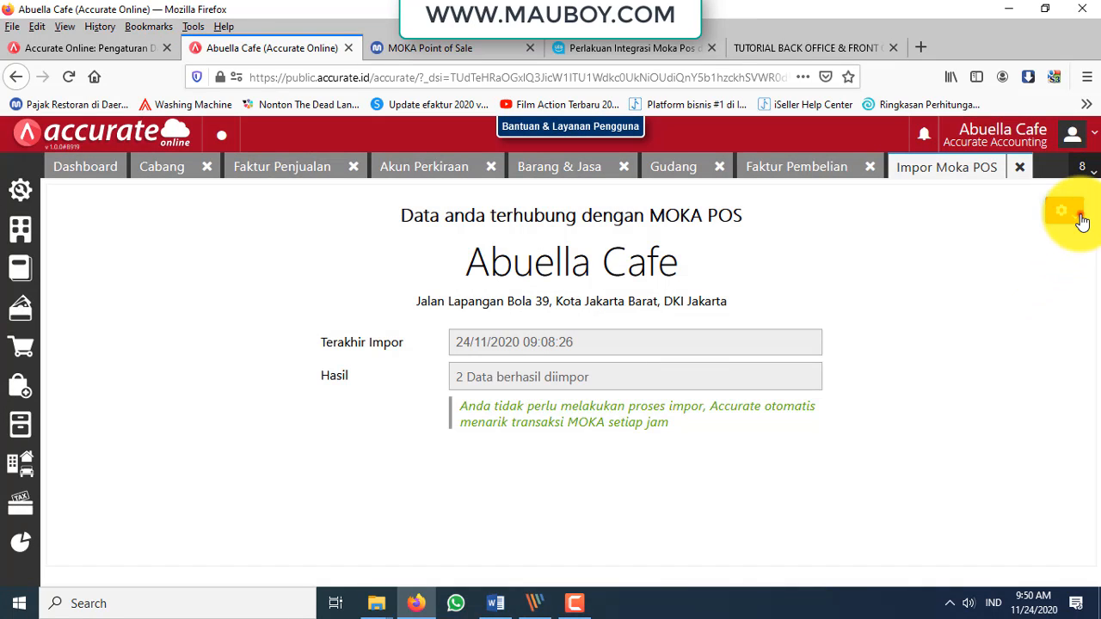
left_click(1072, 213)
left_click(998, 276)
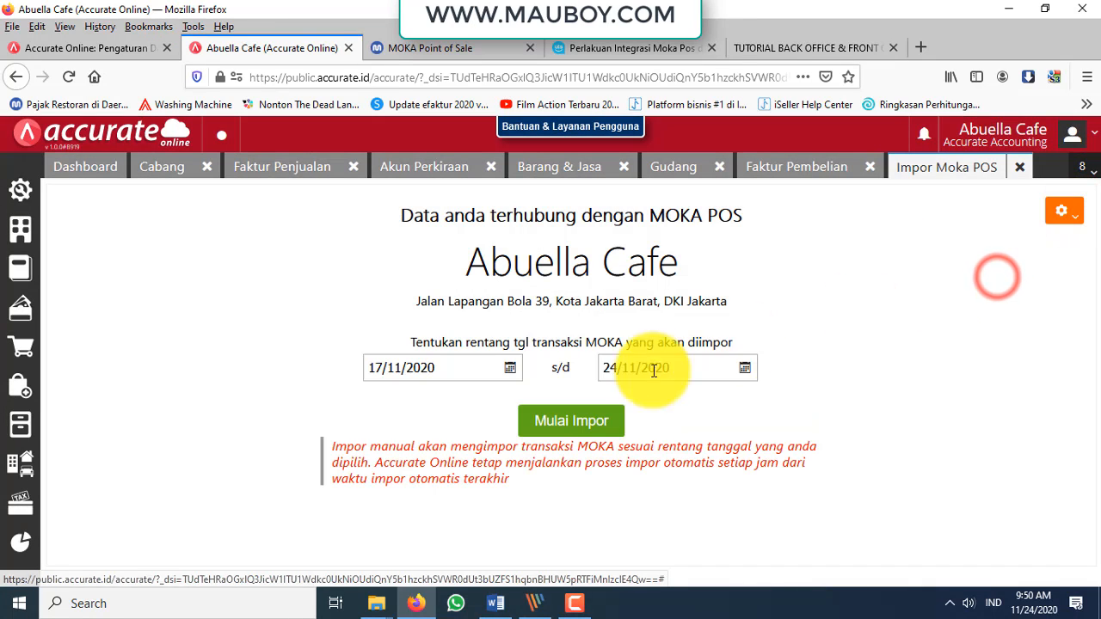
left_click(513, 370)
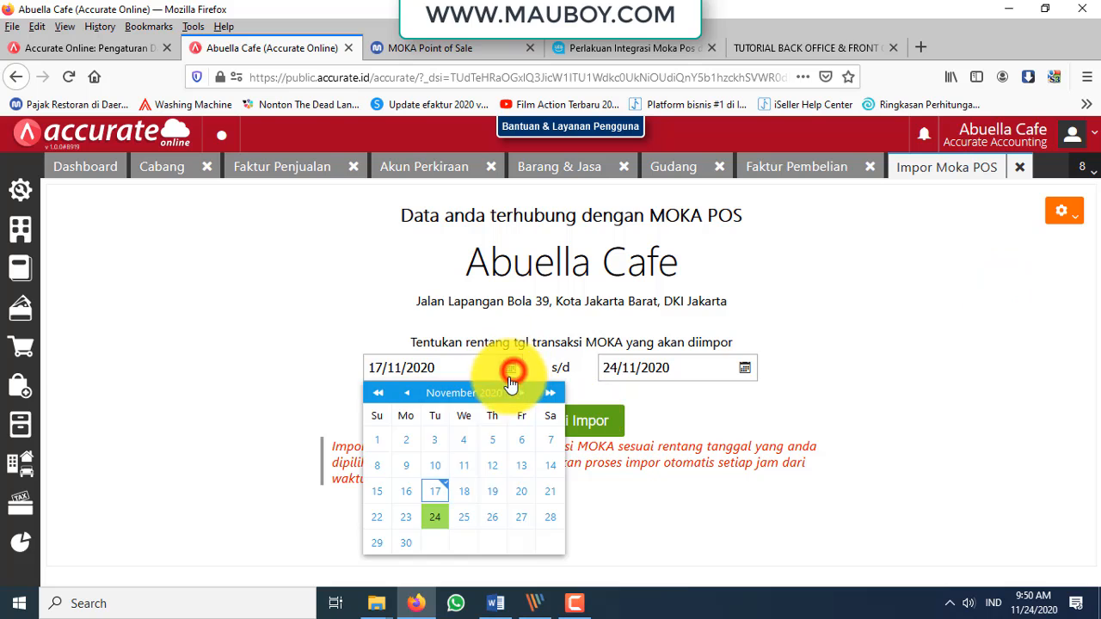
left_click(435, 517)
left_click(572, 422)
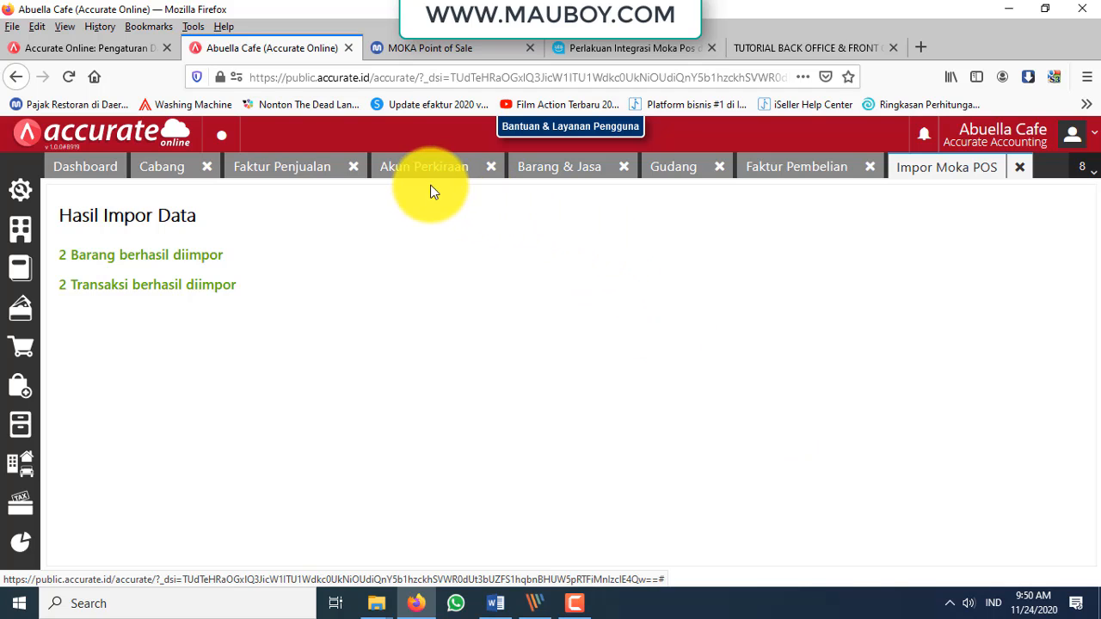
Refresh the Faktur Pembelian list, open the 100.000 invoice from supplier kopi, and view its E-PLUS WATER 40 x 250 ml line details
left_click(774, 165)
left_click(69, 269)
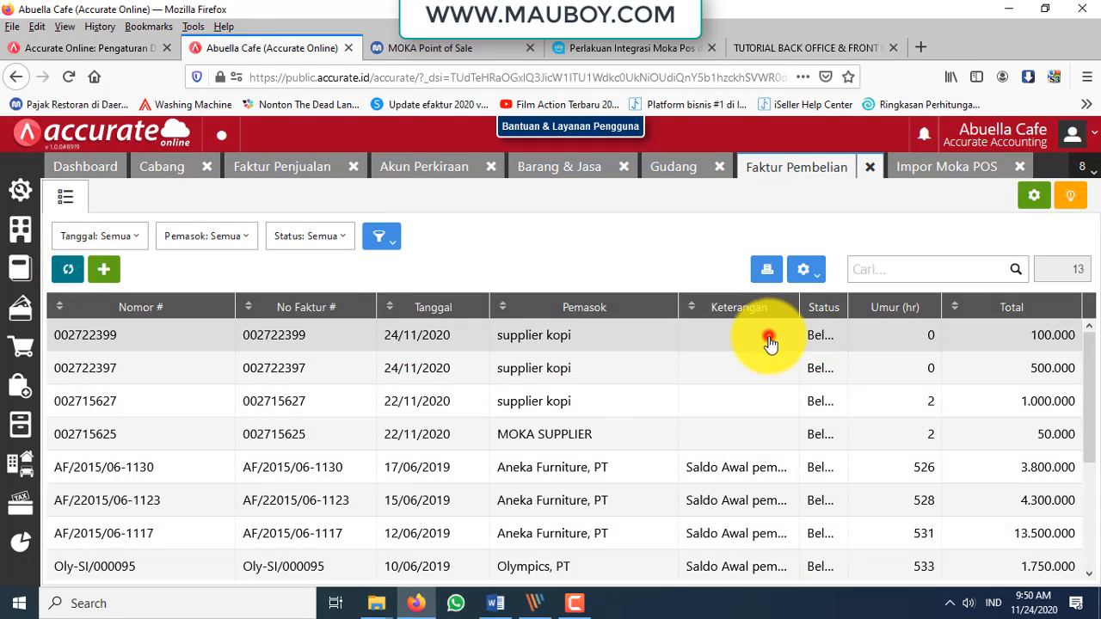
left_click(770, 338)
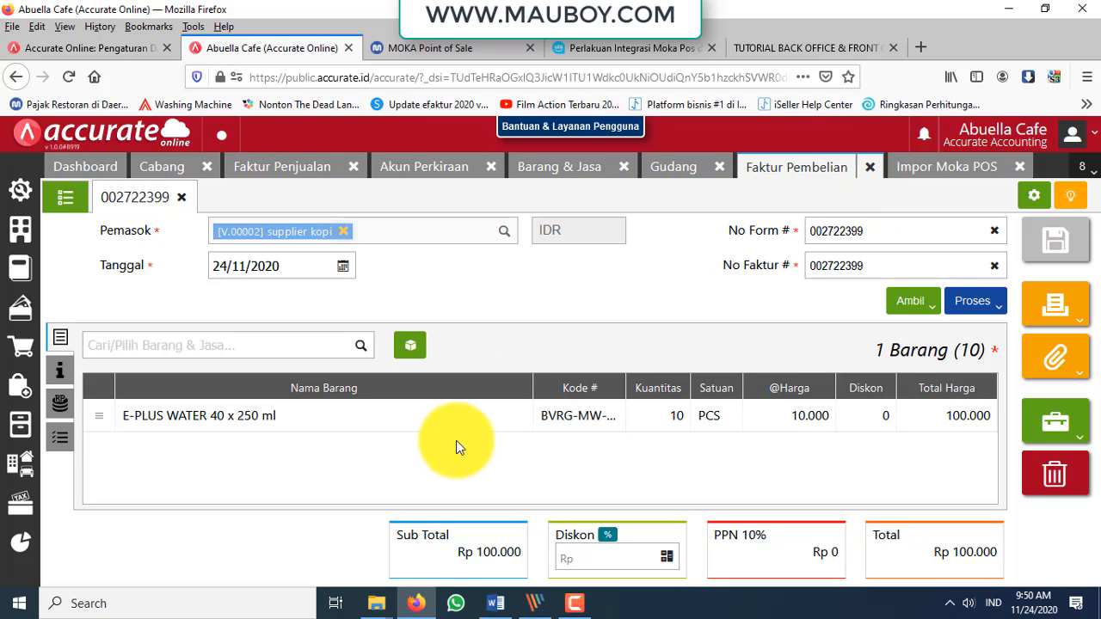
left_click(680, 425)
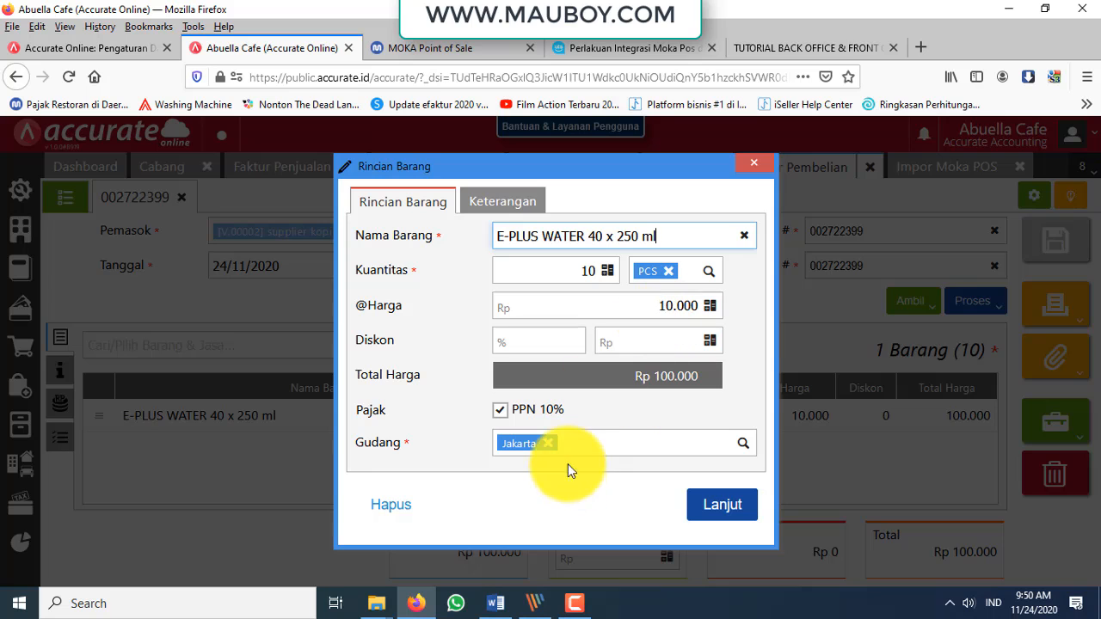
left_click(756, 162)
Compare the outlet selected for Moka's purchase orders with the Gudang of the invoice's E-PLUS WATER line, and return to Moka
left_click(465, 49)
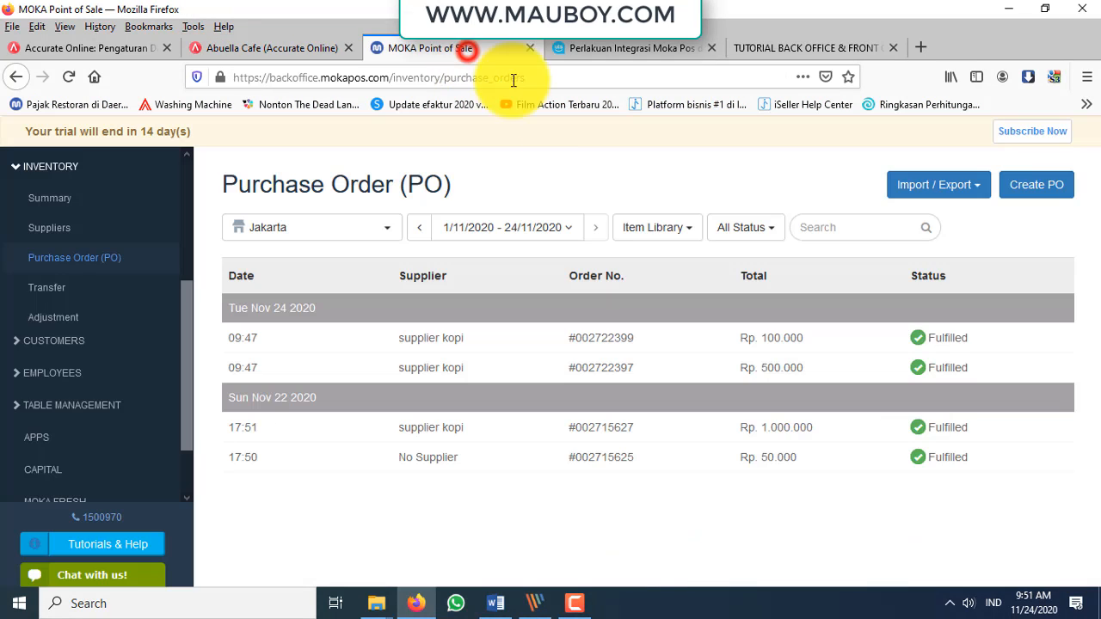
left_click(370, 228)
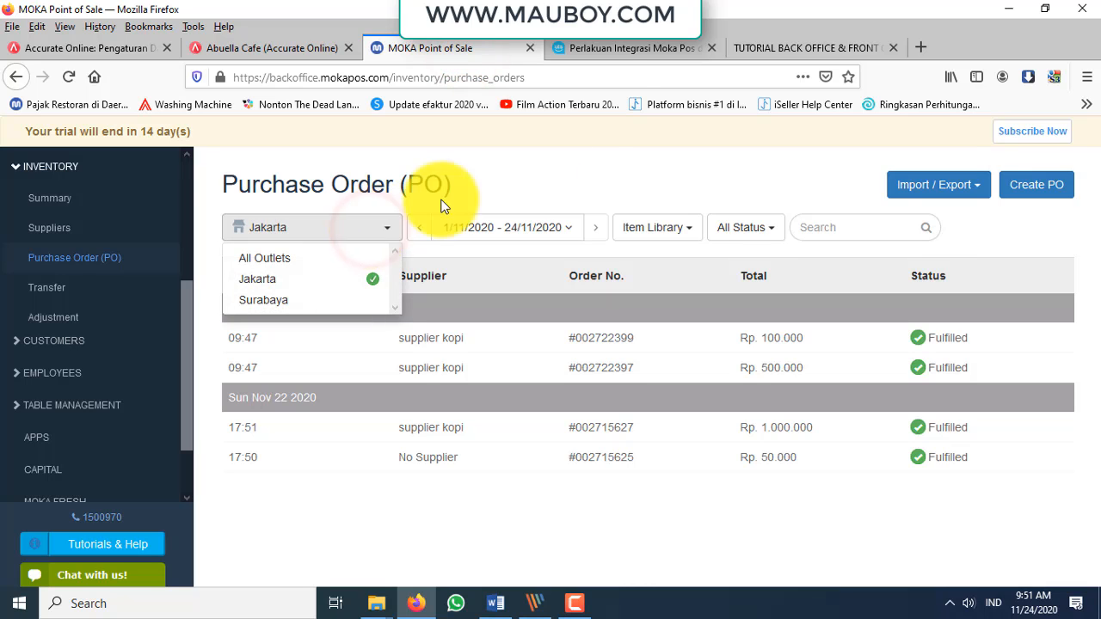
left_click(258, 47)
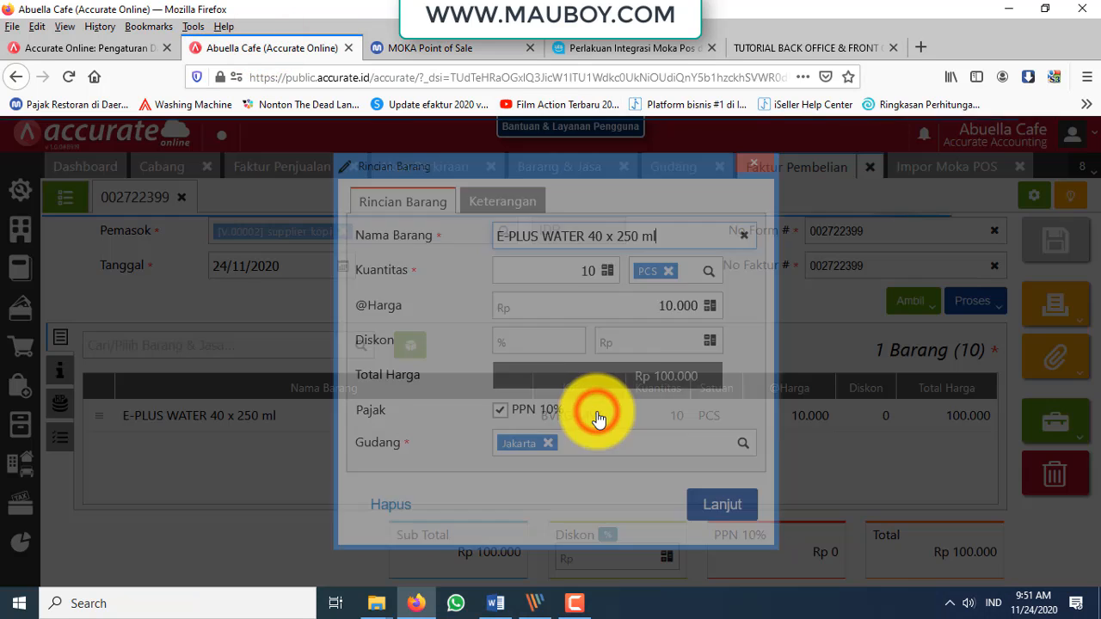
left_click(597, 416)
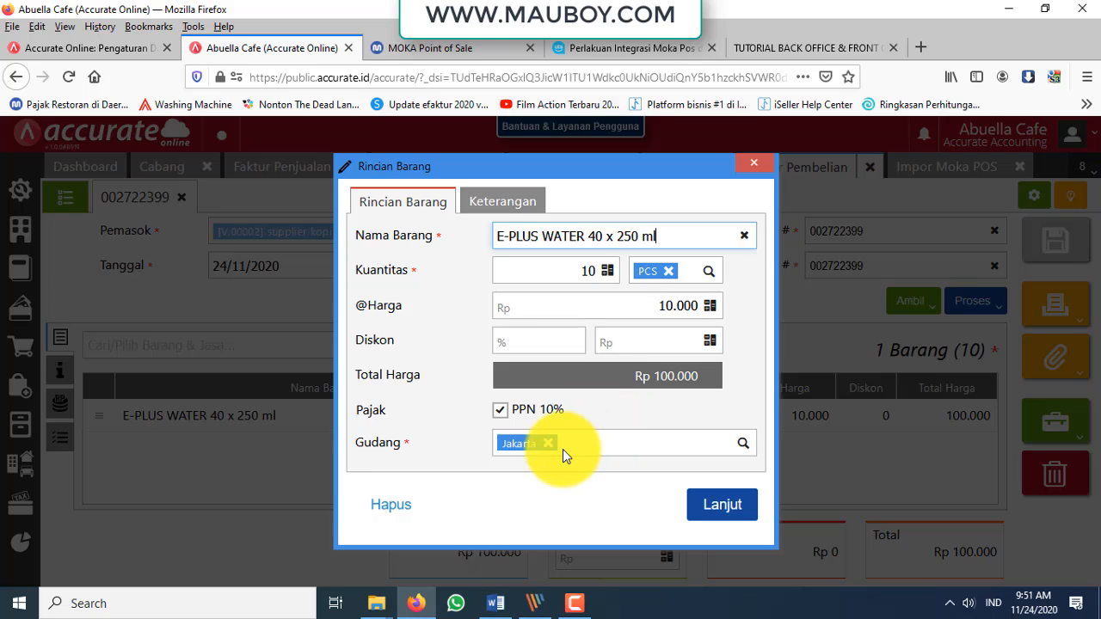
left_click(758, 166)
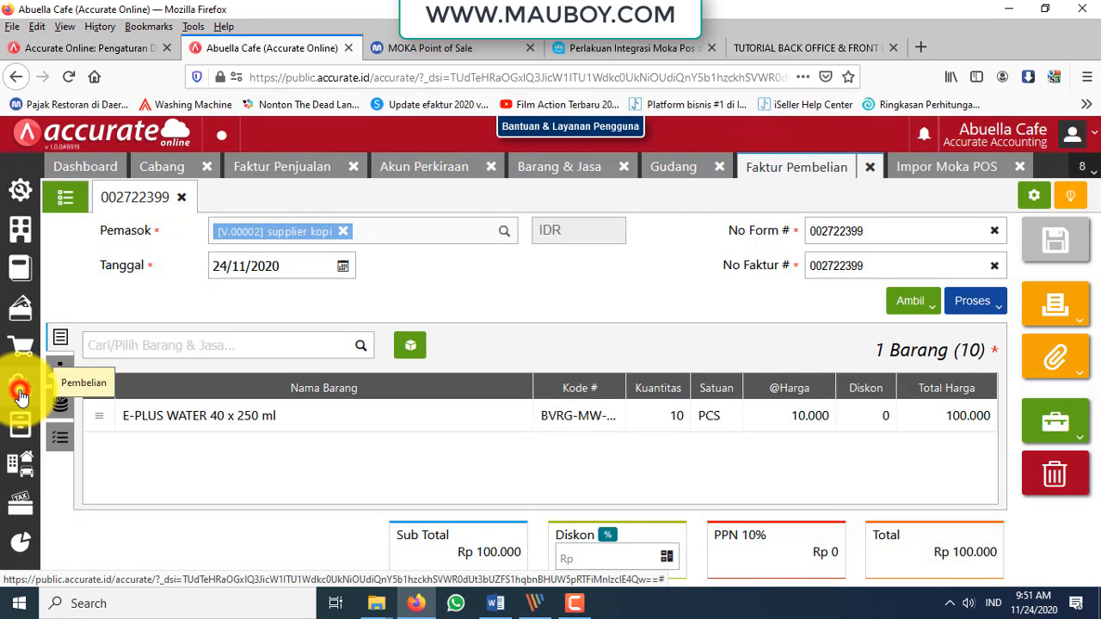
left_click(421, 50)
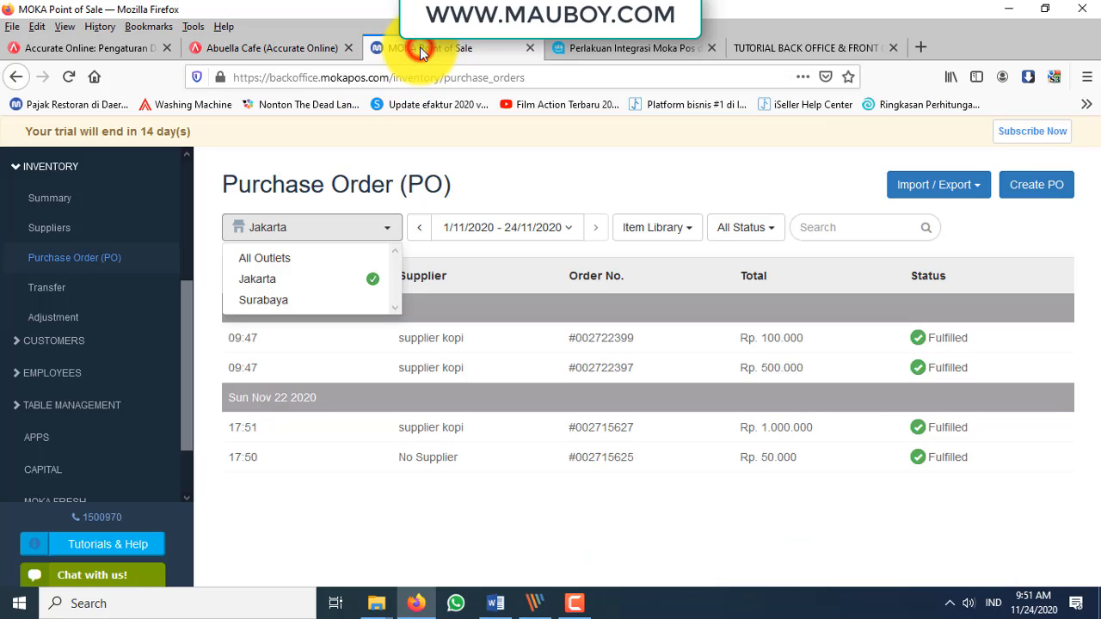
Close Moka's outlet list and return to Accurate Online to recheck the purchase invoice from supplier kopi against the Pembelian menu
left_click(783, 185)
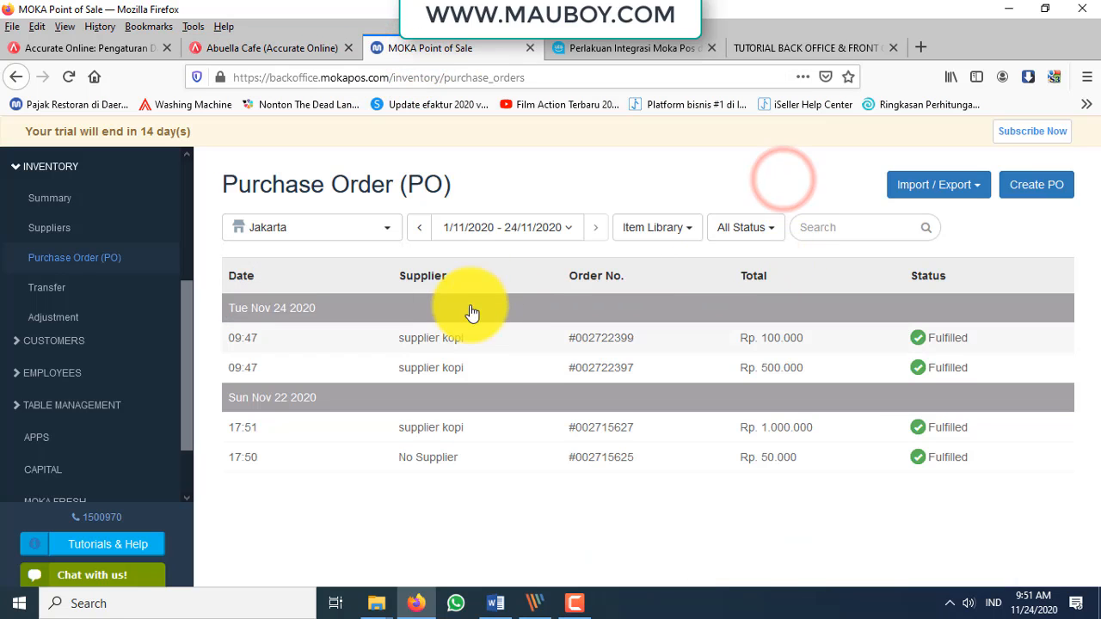
left_click(285, 54)
left_click(30, 389)
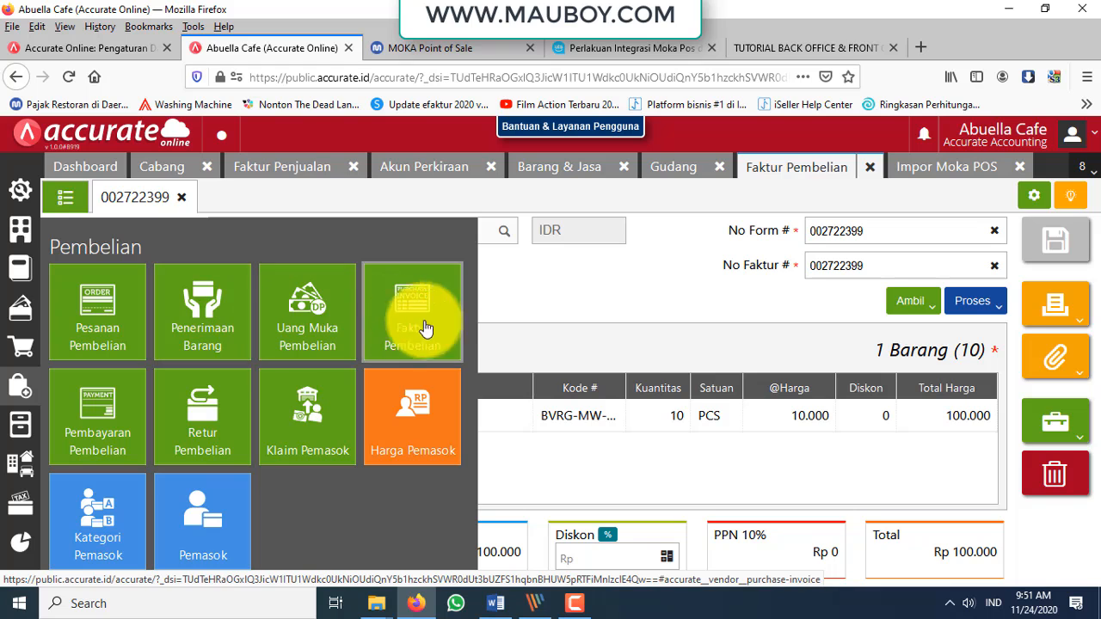
left_click(653, 294)
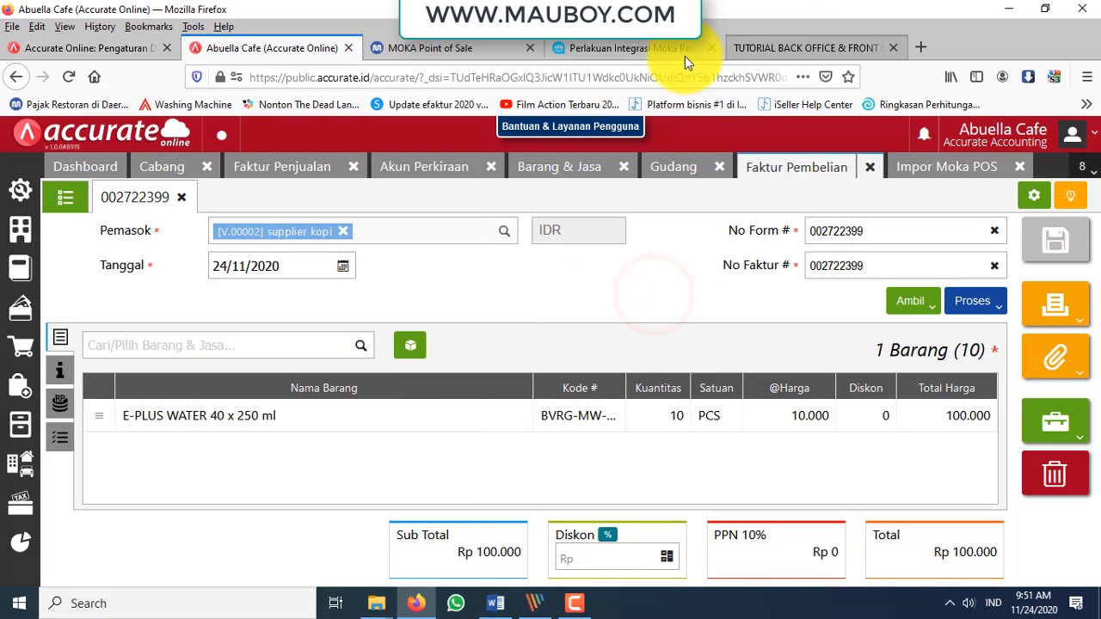
Switch to the Moka POS integration guide and highlight the Purchase Order (PO) rule and the outlet mapping text on Centang Ya Impor PO
left_click(650, 49)
left_click(418, 337)
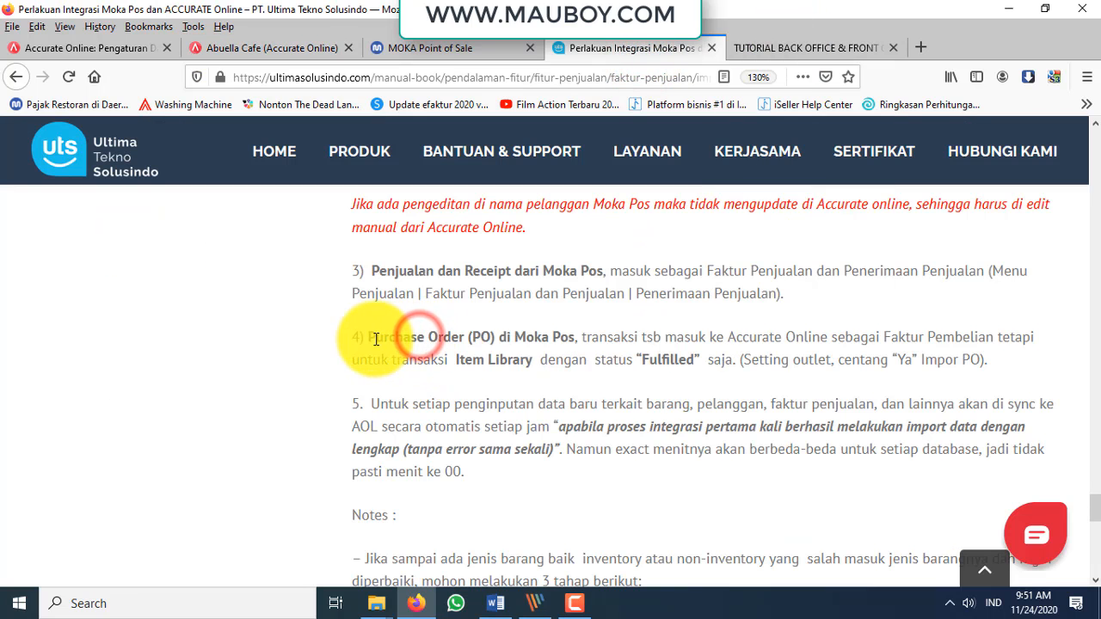
left_click_drag(376, 339, 1048, 371)
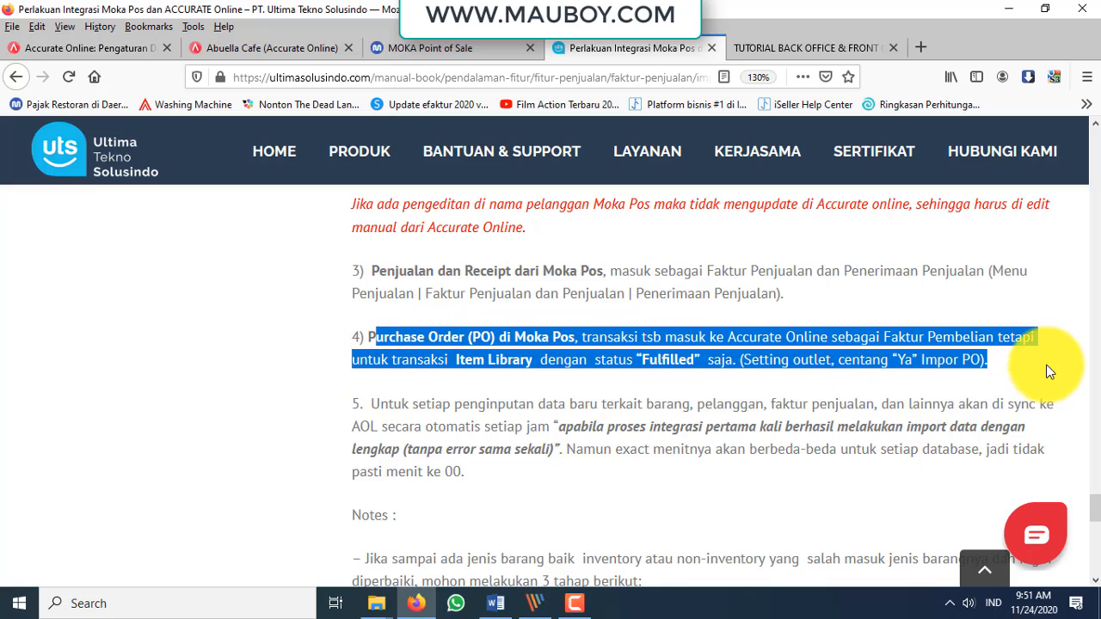
left_click_drag(1095, 509, 1092, 263)
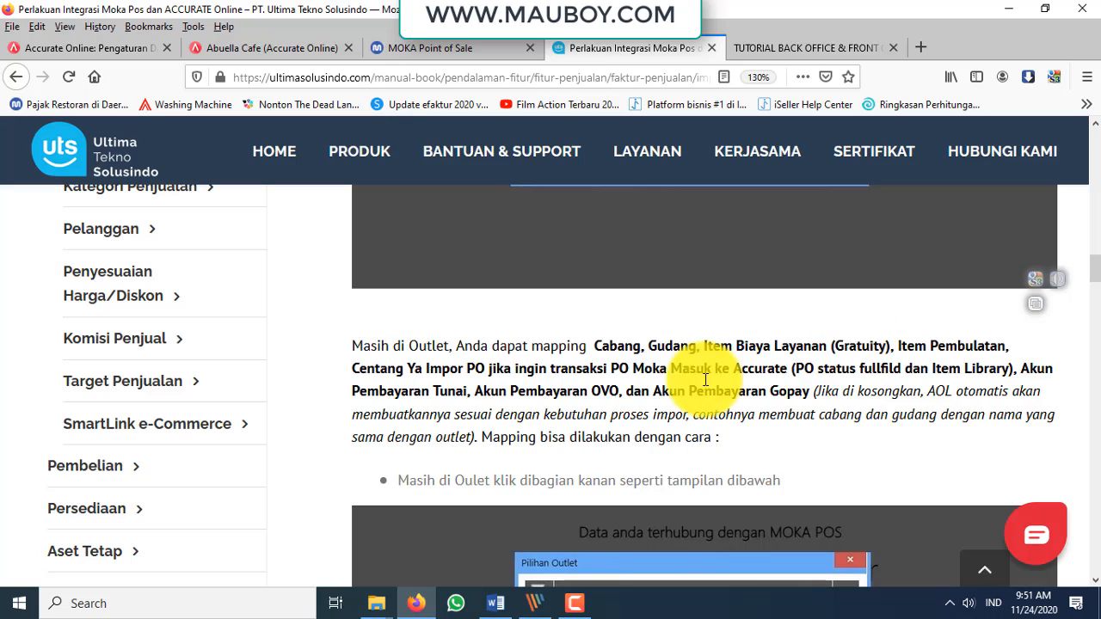
left_click_drag(352, 368, 1022, 389)
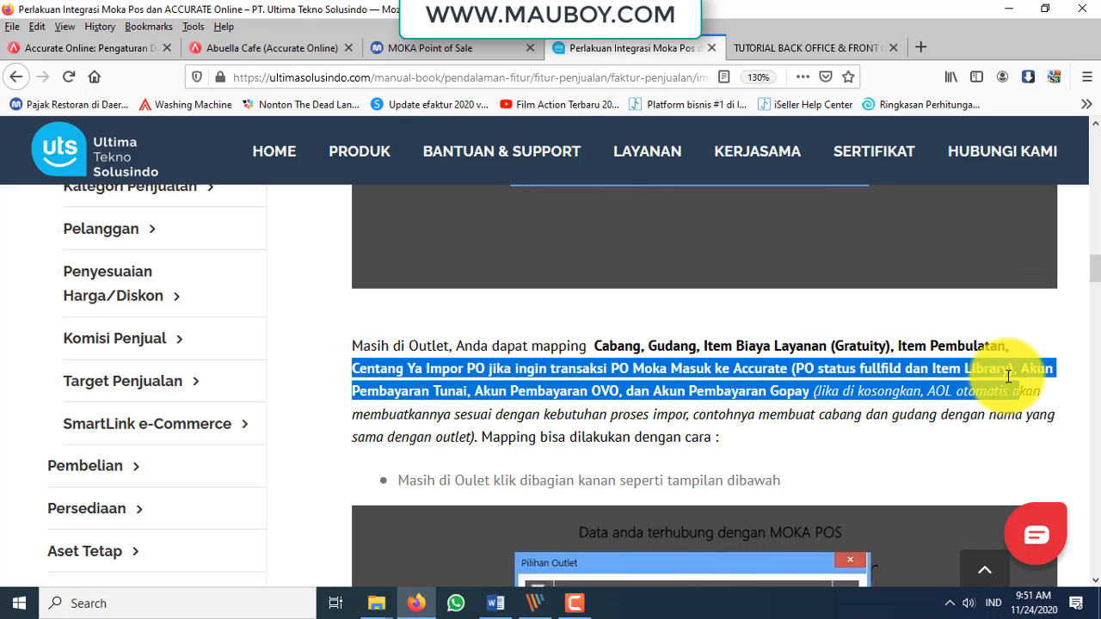
Return to Accurate Online and close the Impor Moka POS and Faktur Pembelian modules
left_click(265, 47)
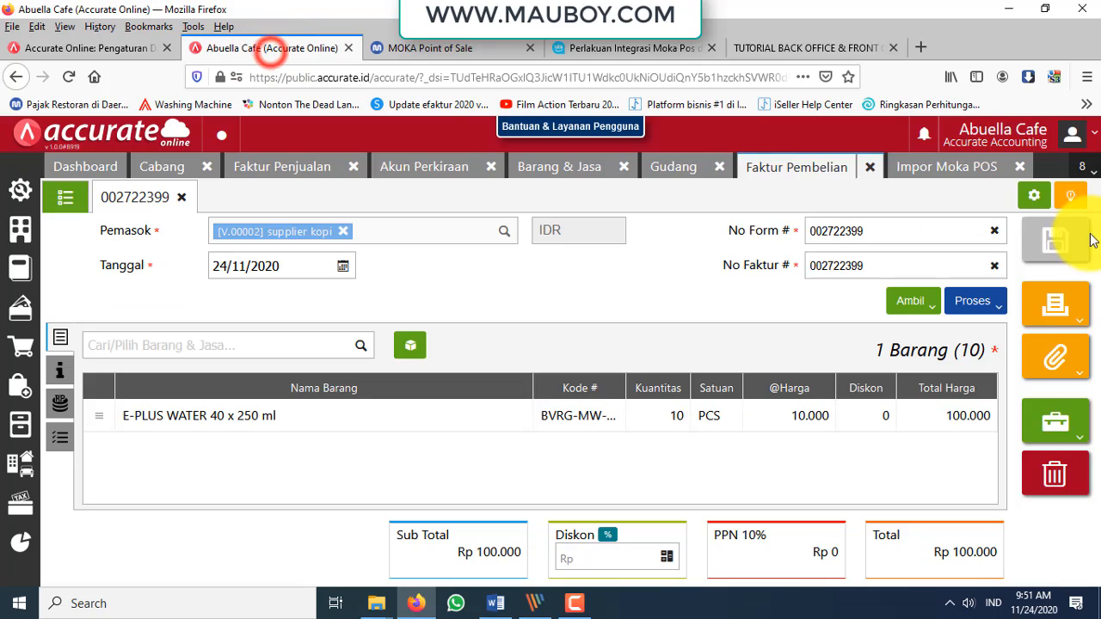
left_click(950, 168)
left_click(1023, 171)
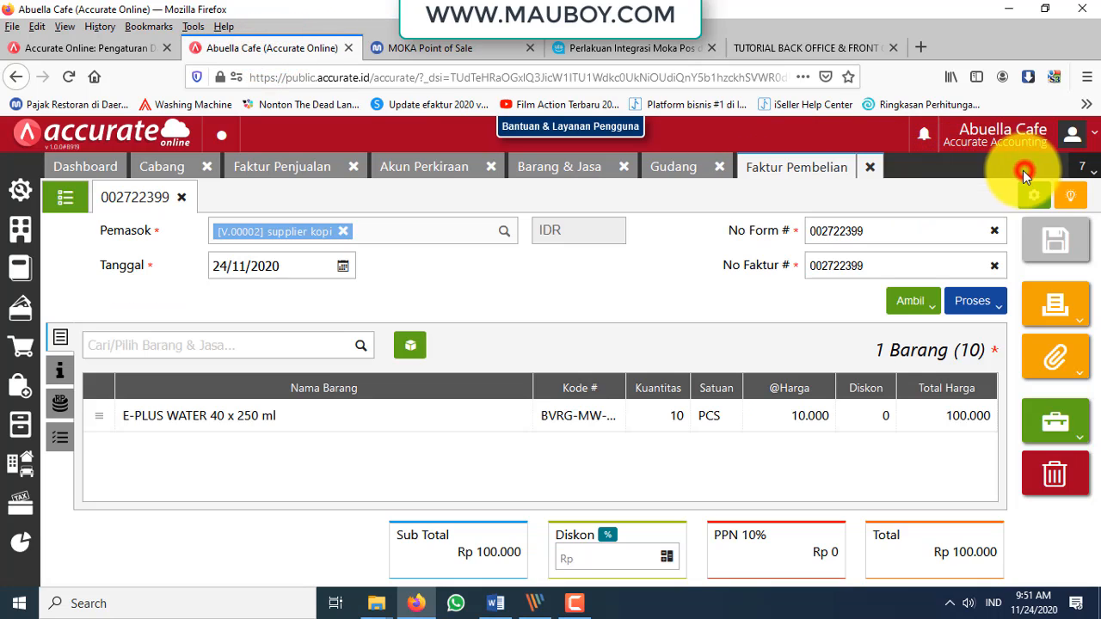
left_click(65, 198)
left_click(870, 169)
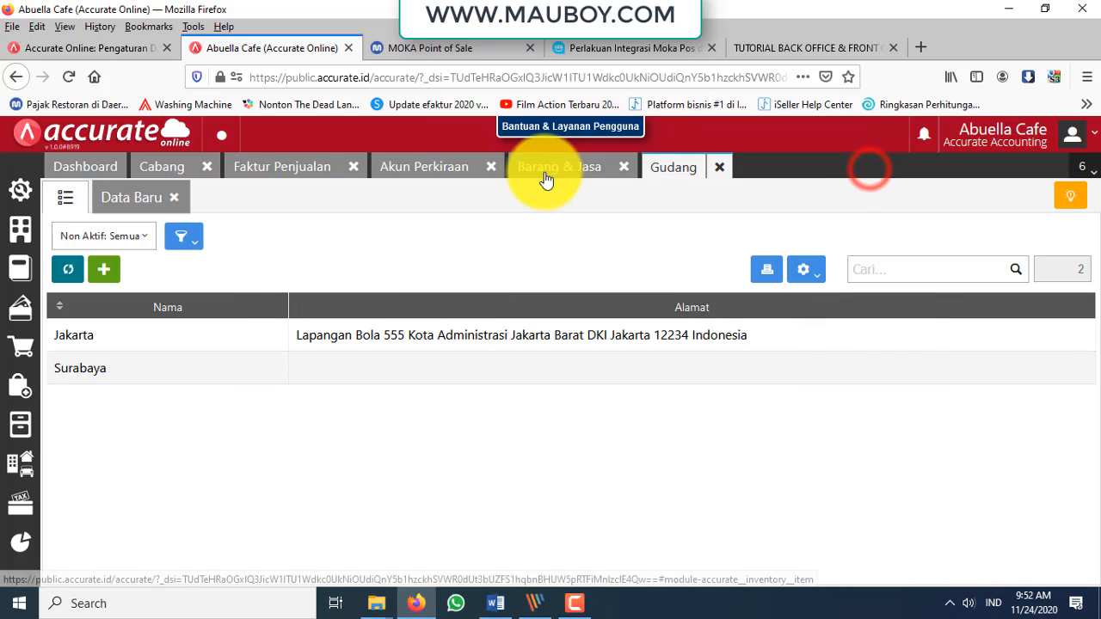
Reopen Impor Moka POS from Faktur Penjualan and examine the Impor Purchase Order (PO) setting of the Jakarta outlet under Pilihan Outlet
left_click(292, 166)
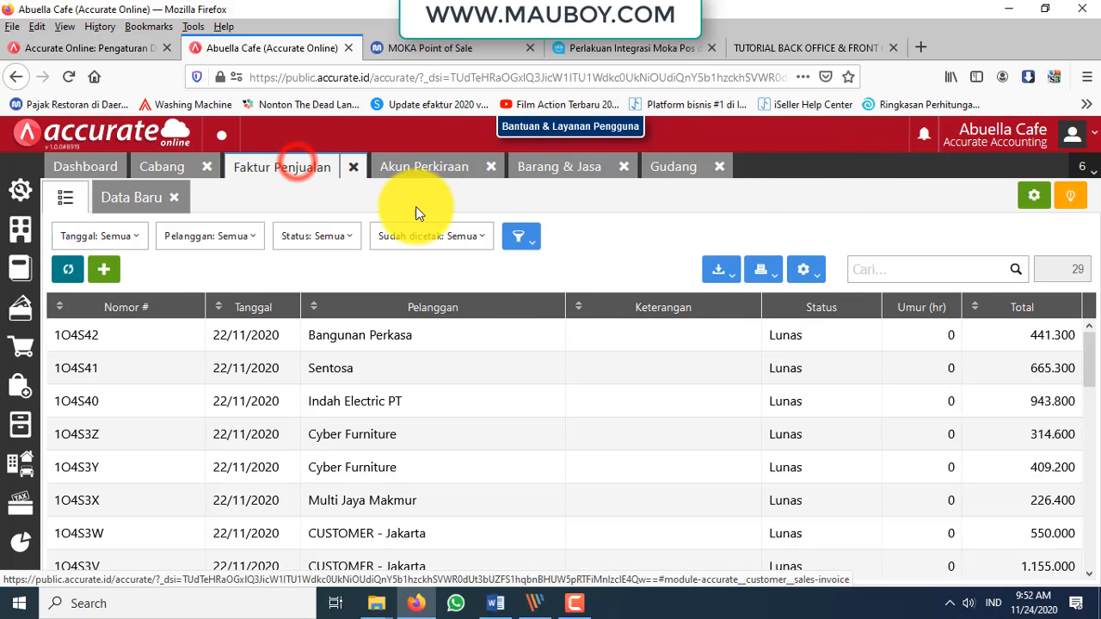
left_click(723, 274)
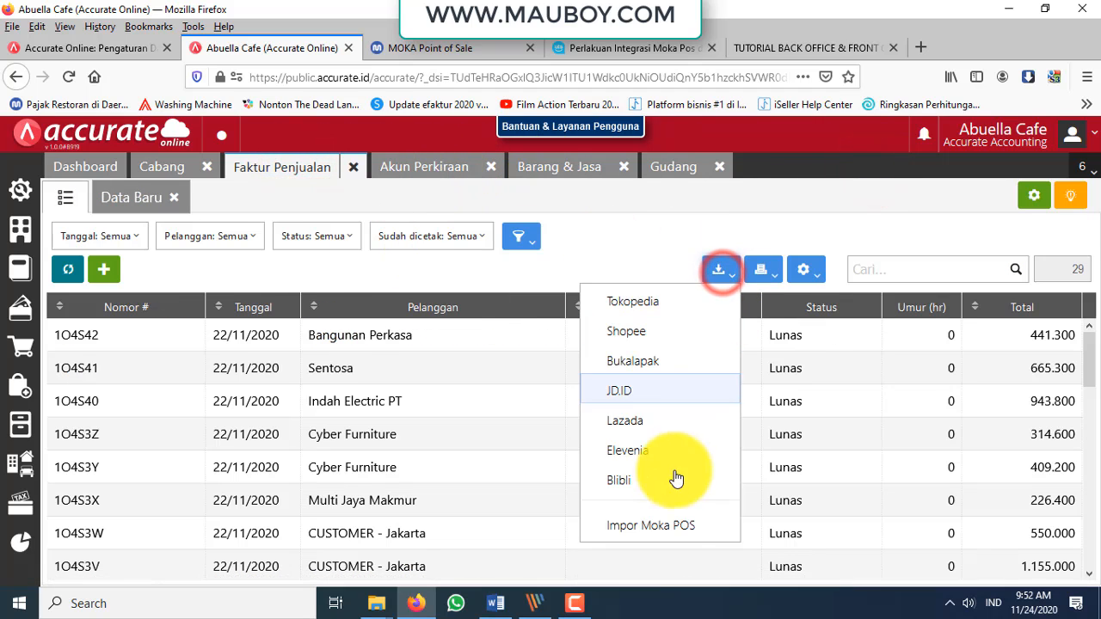
left_click(672, 526)
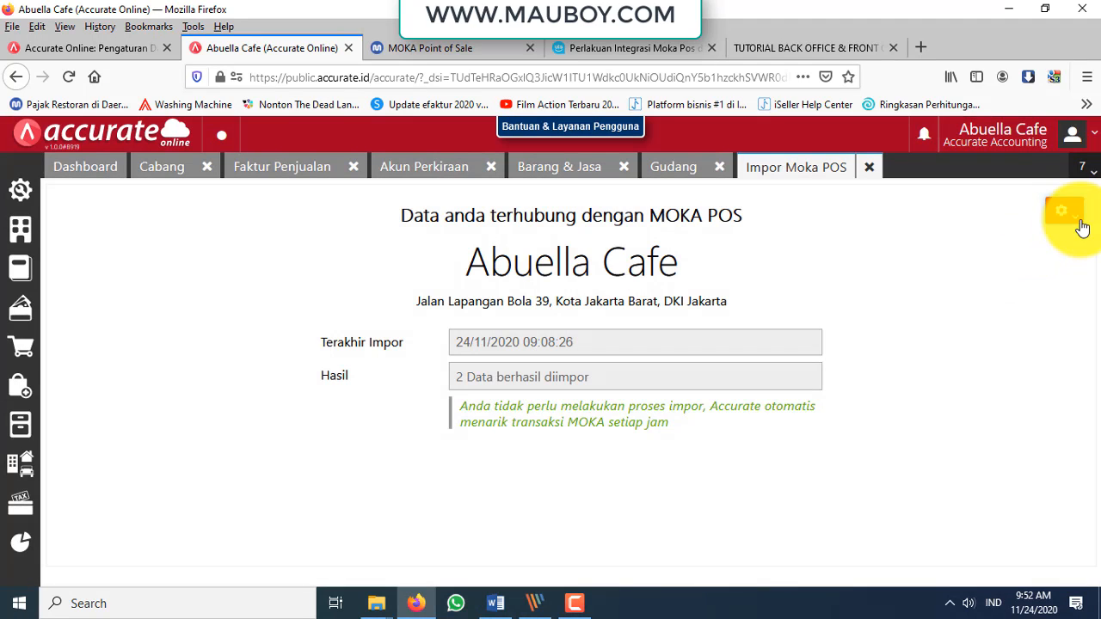
left_click(1067, 212)
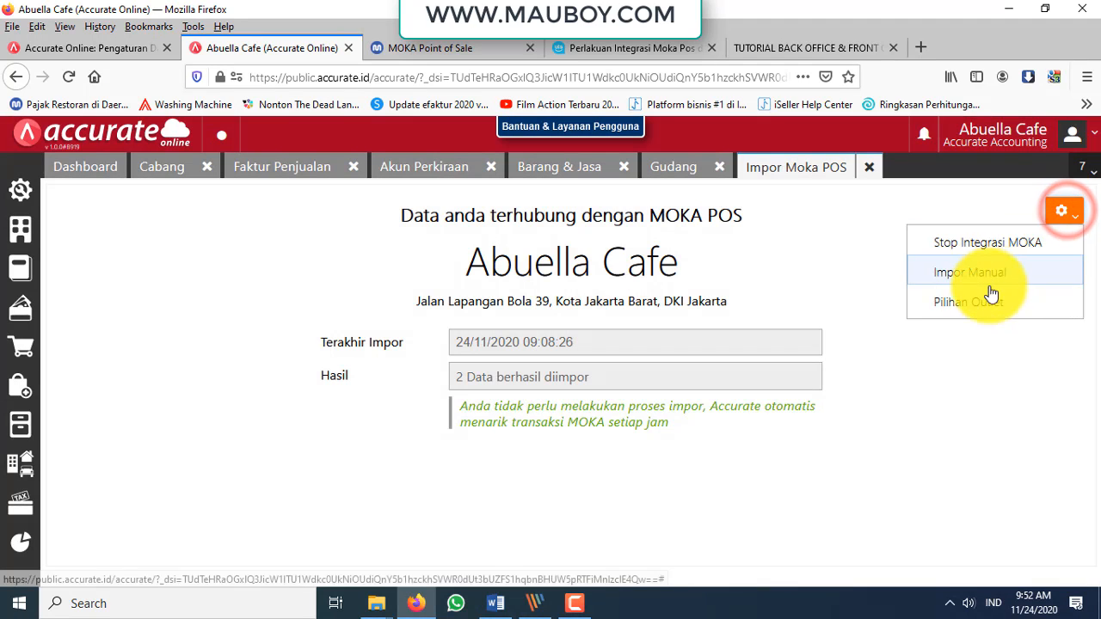
left_click(986, 302)
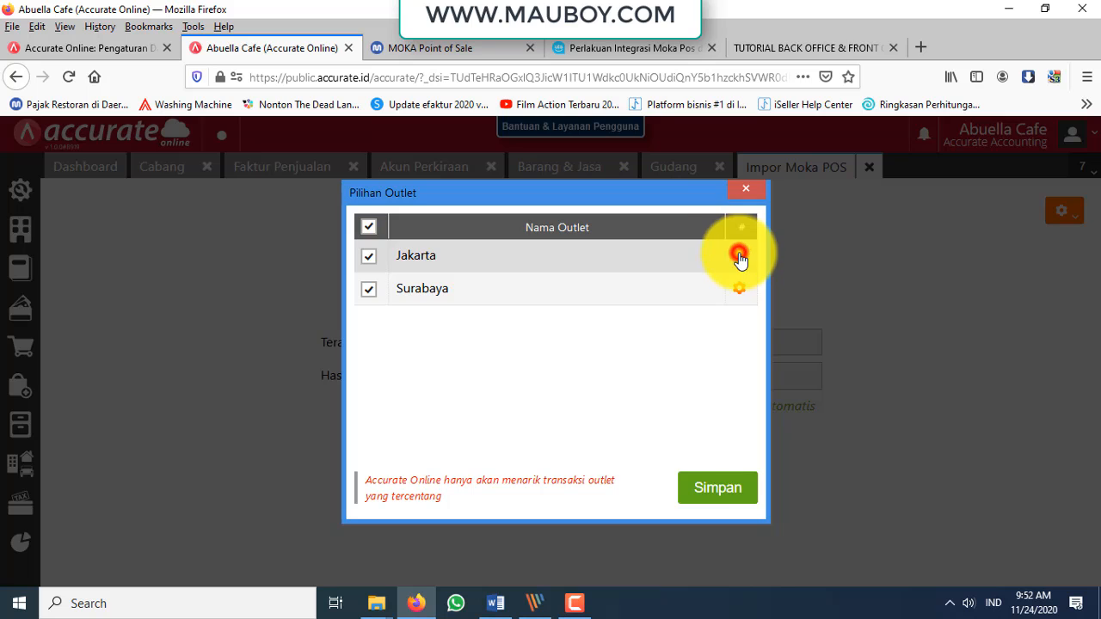
left_click(740, 255)
left_click_drag(561, 356, 265, 360)
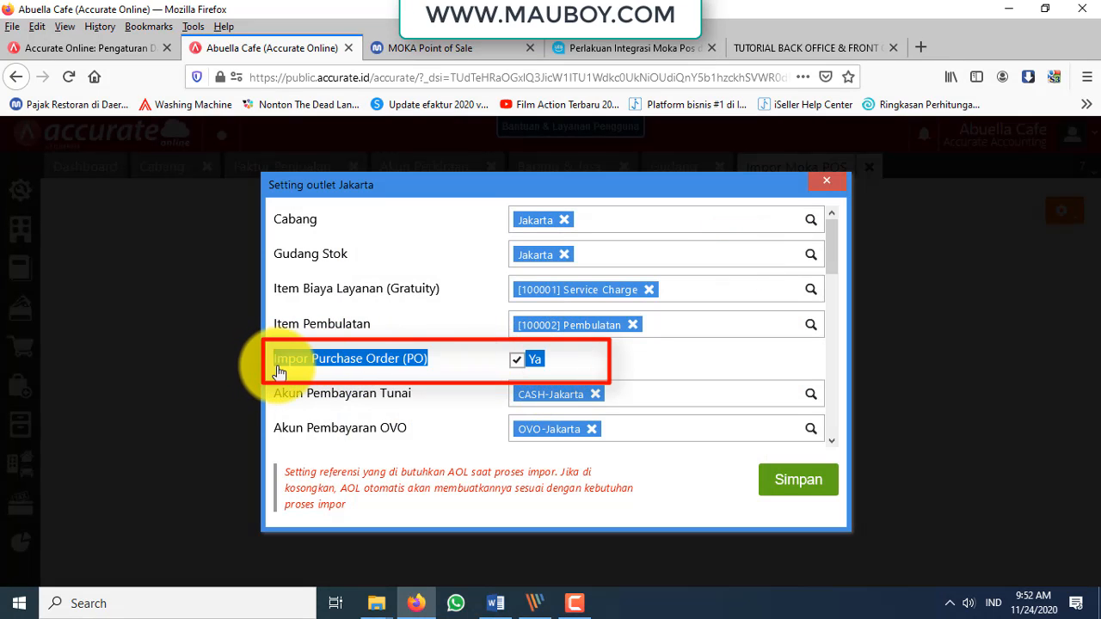